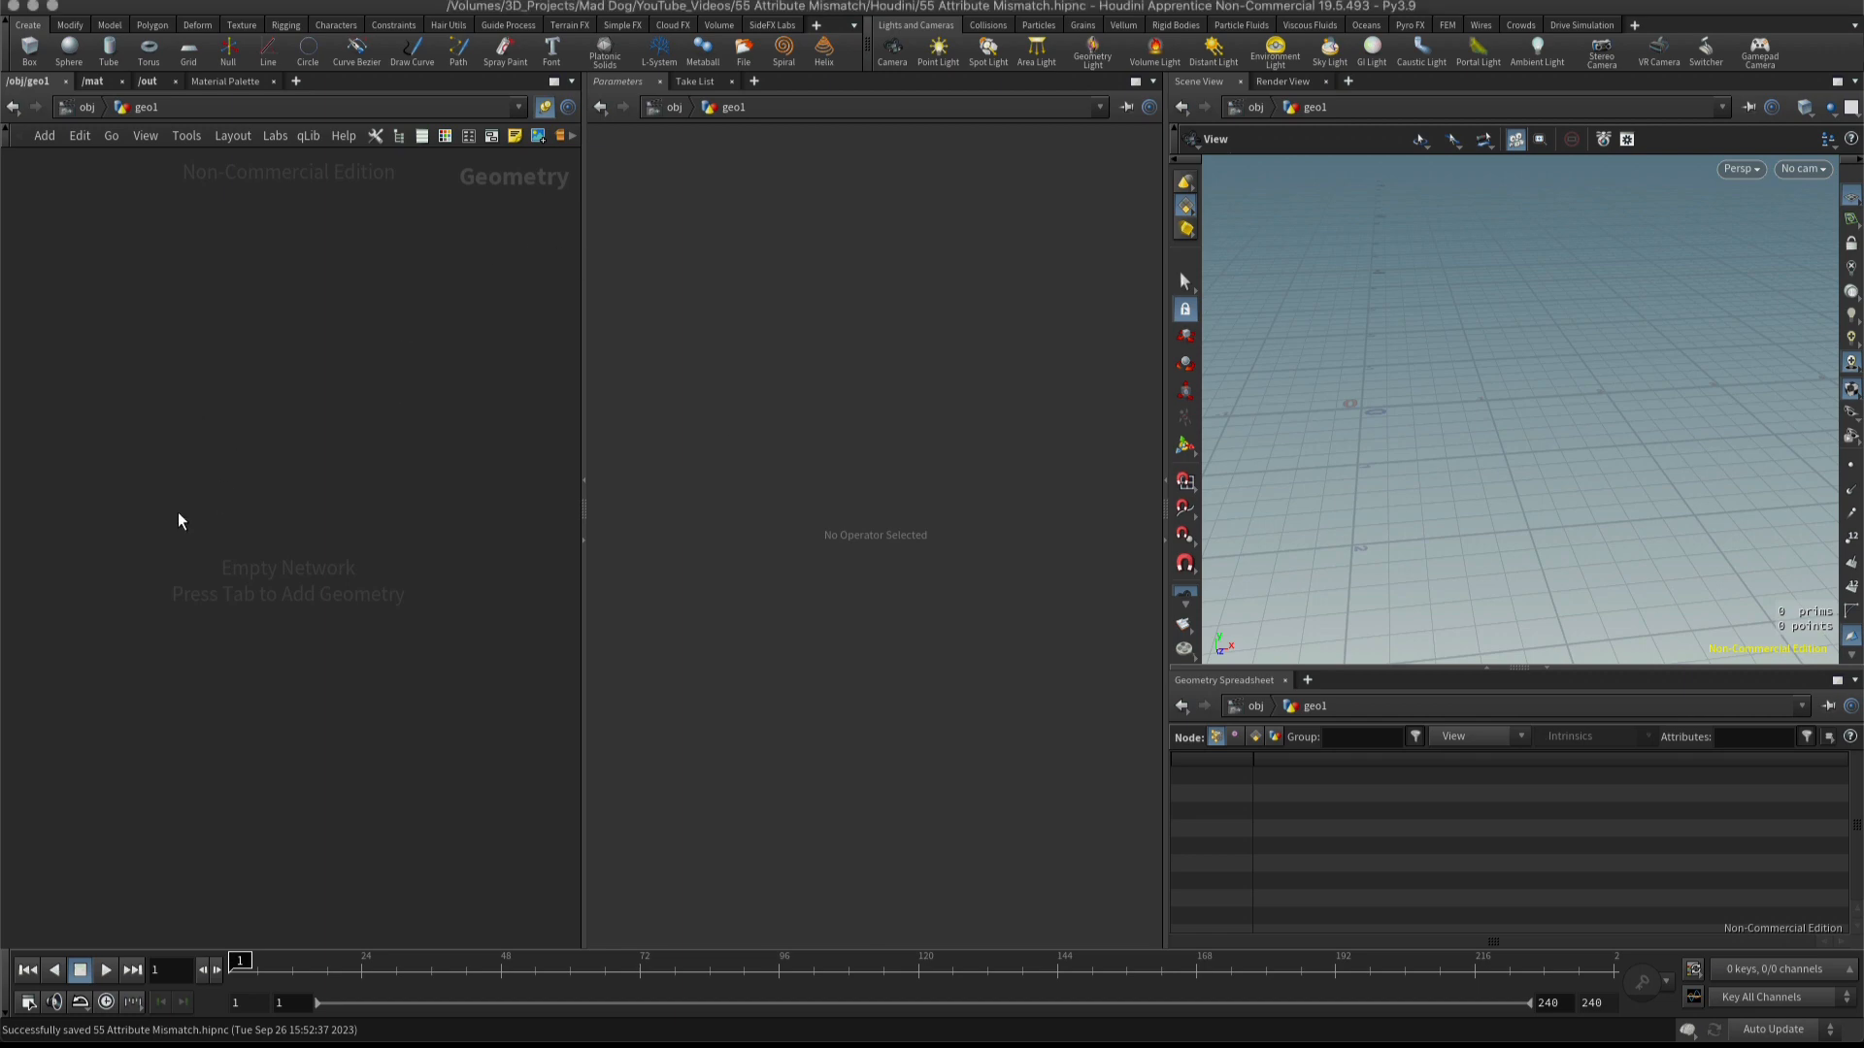
Add a Tube node to the empty geometry network.
key(Tab)
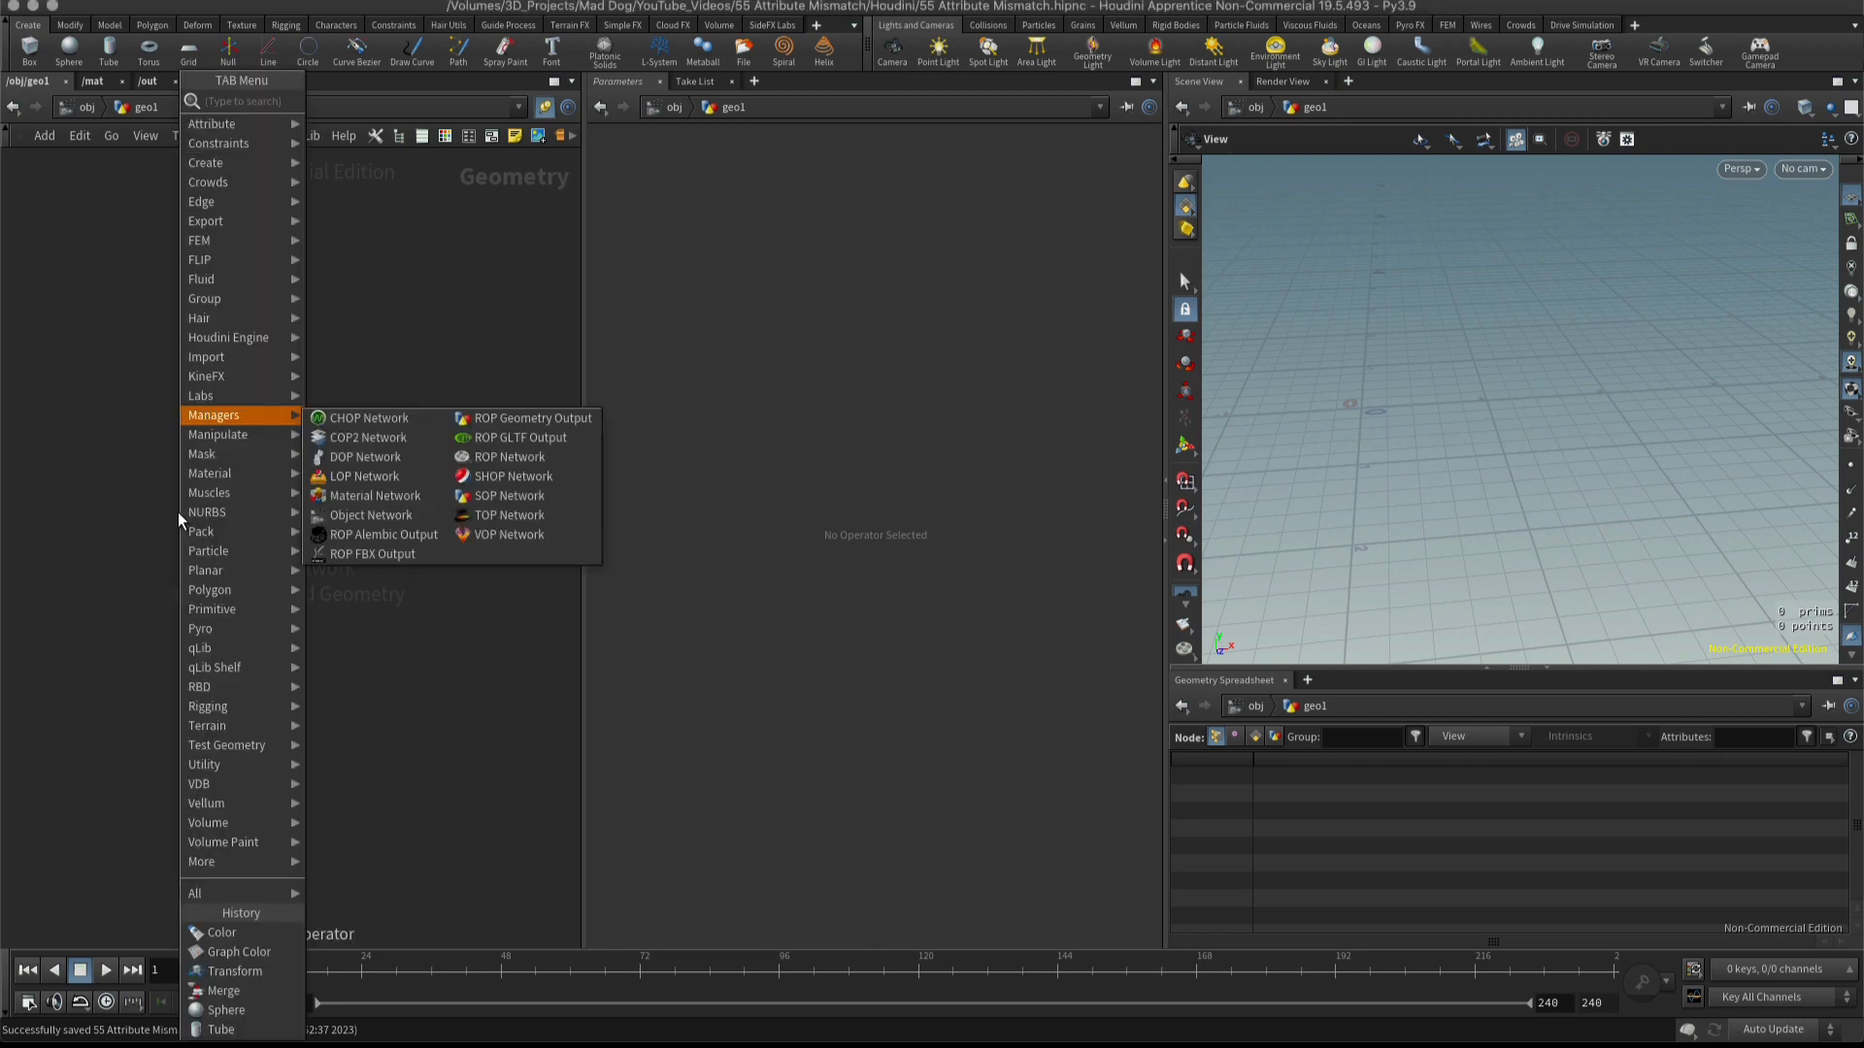
text(tube)
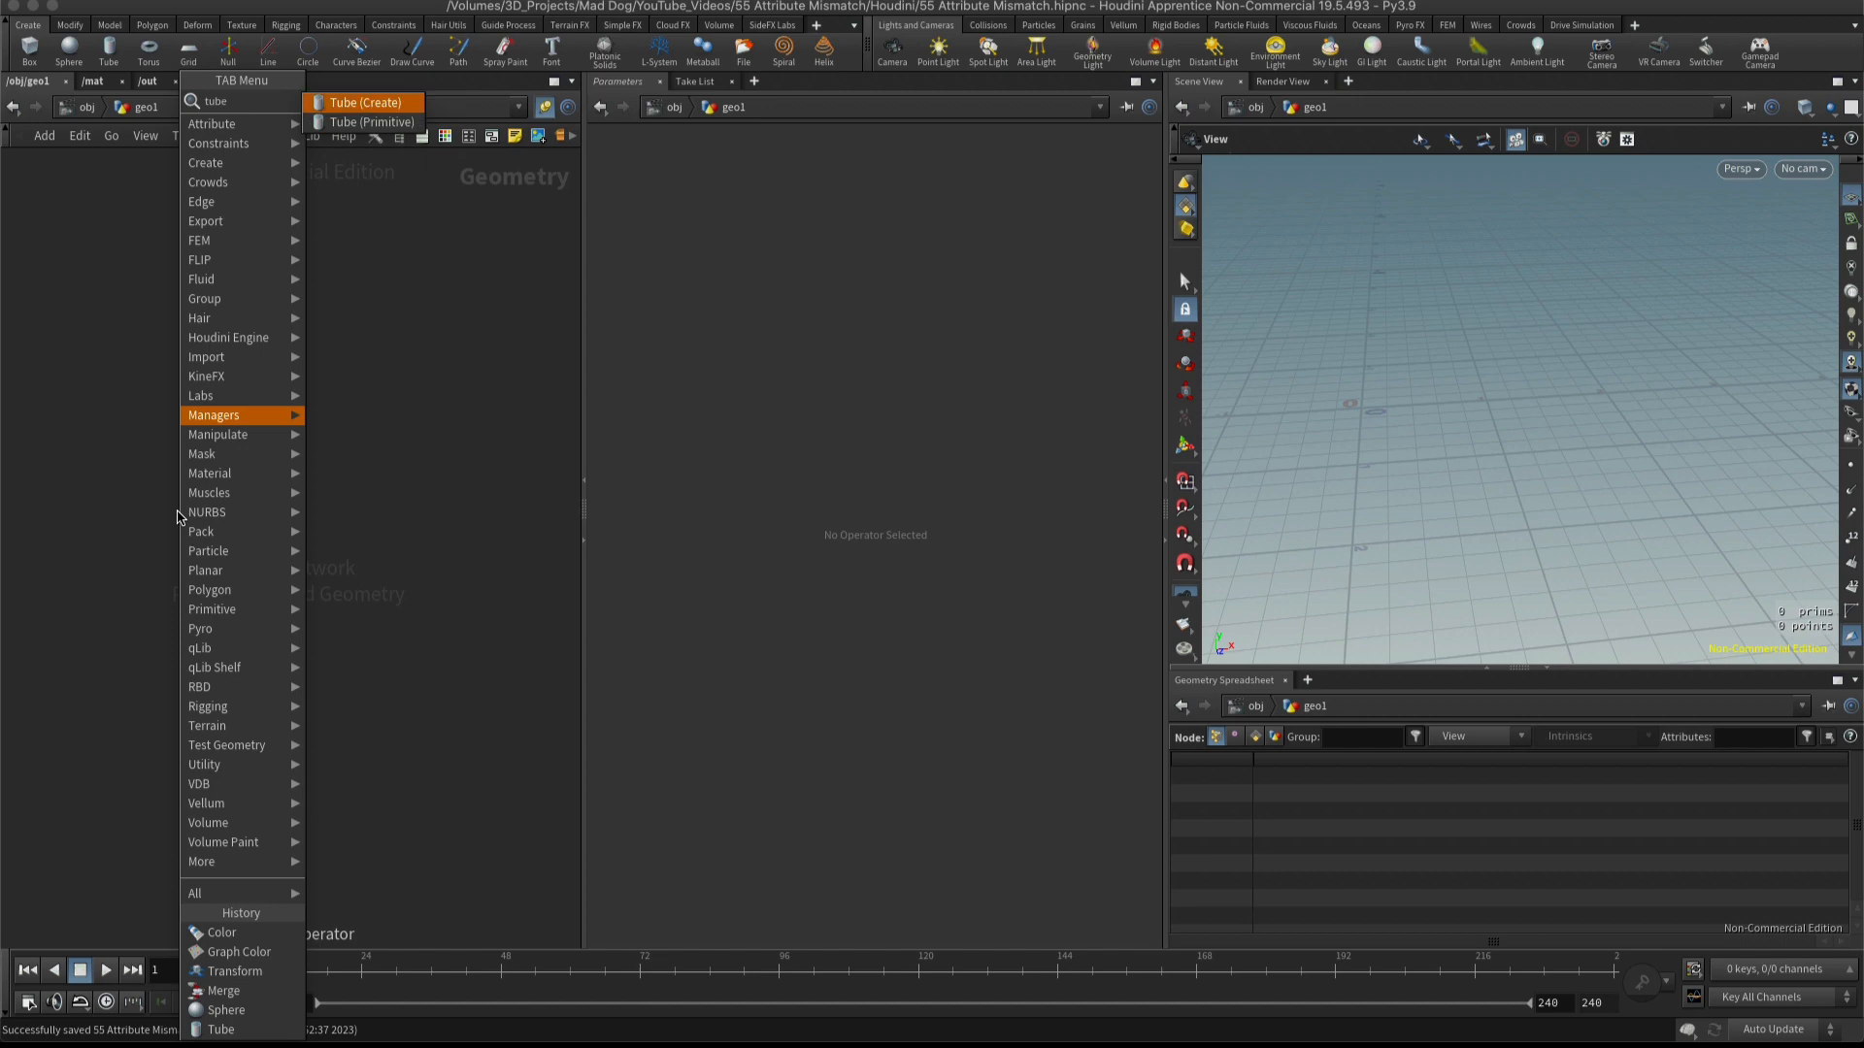
key(Return)
click(178, 516)
Add a Sphere node beside the tube node, level with it.
key(Tab)
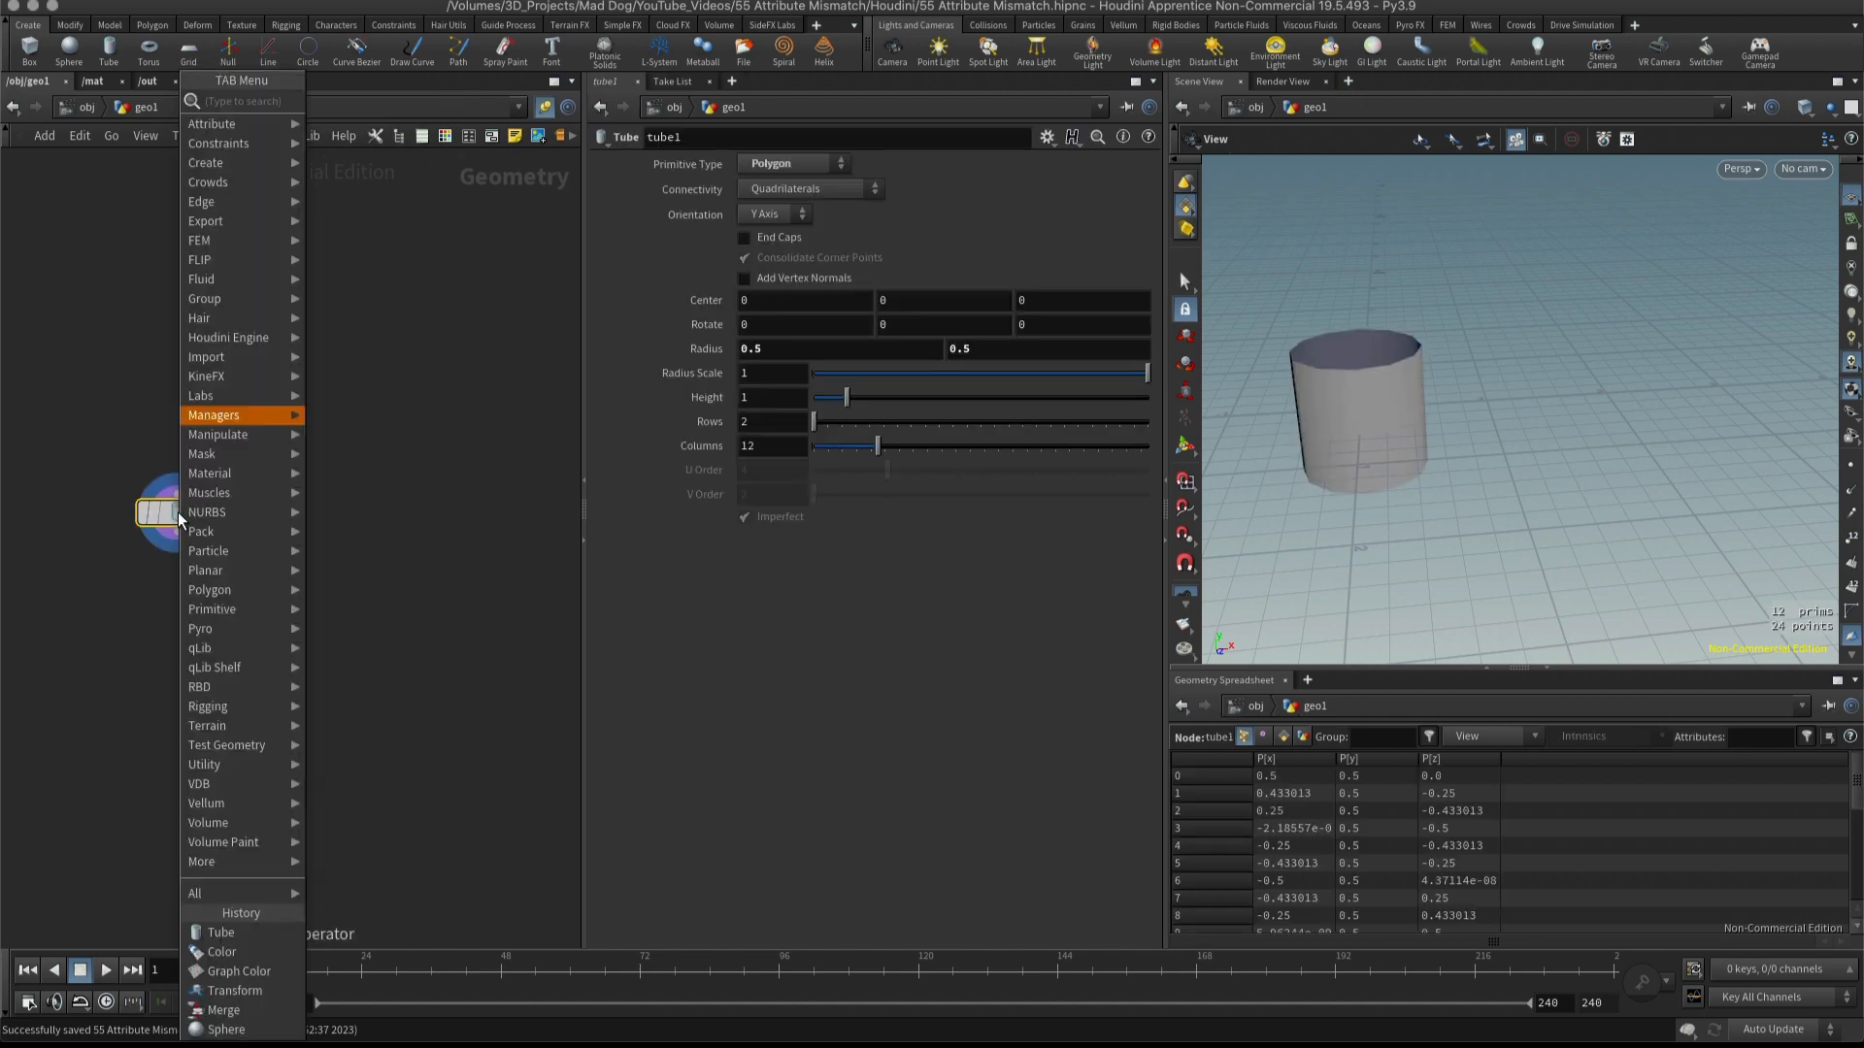
text(sphe)
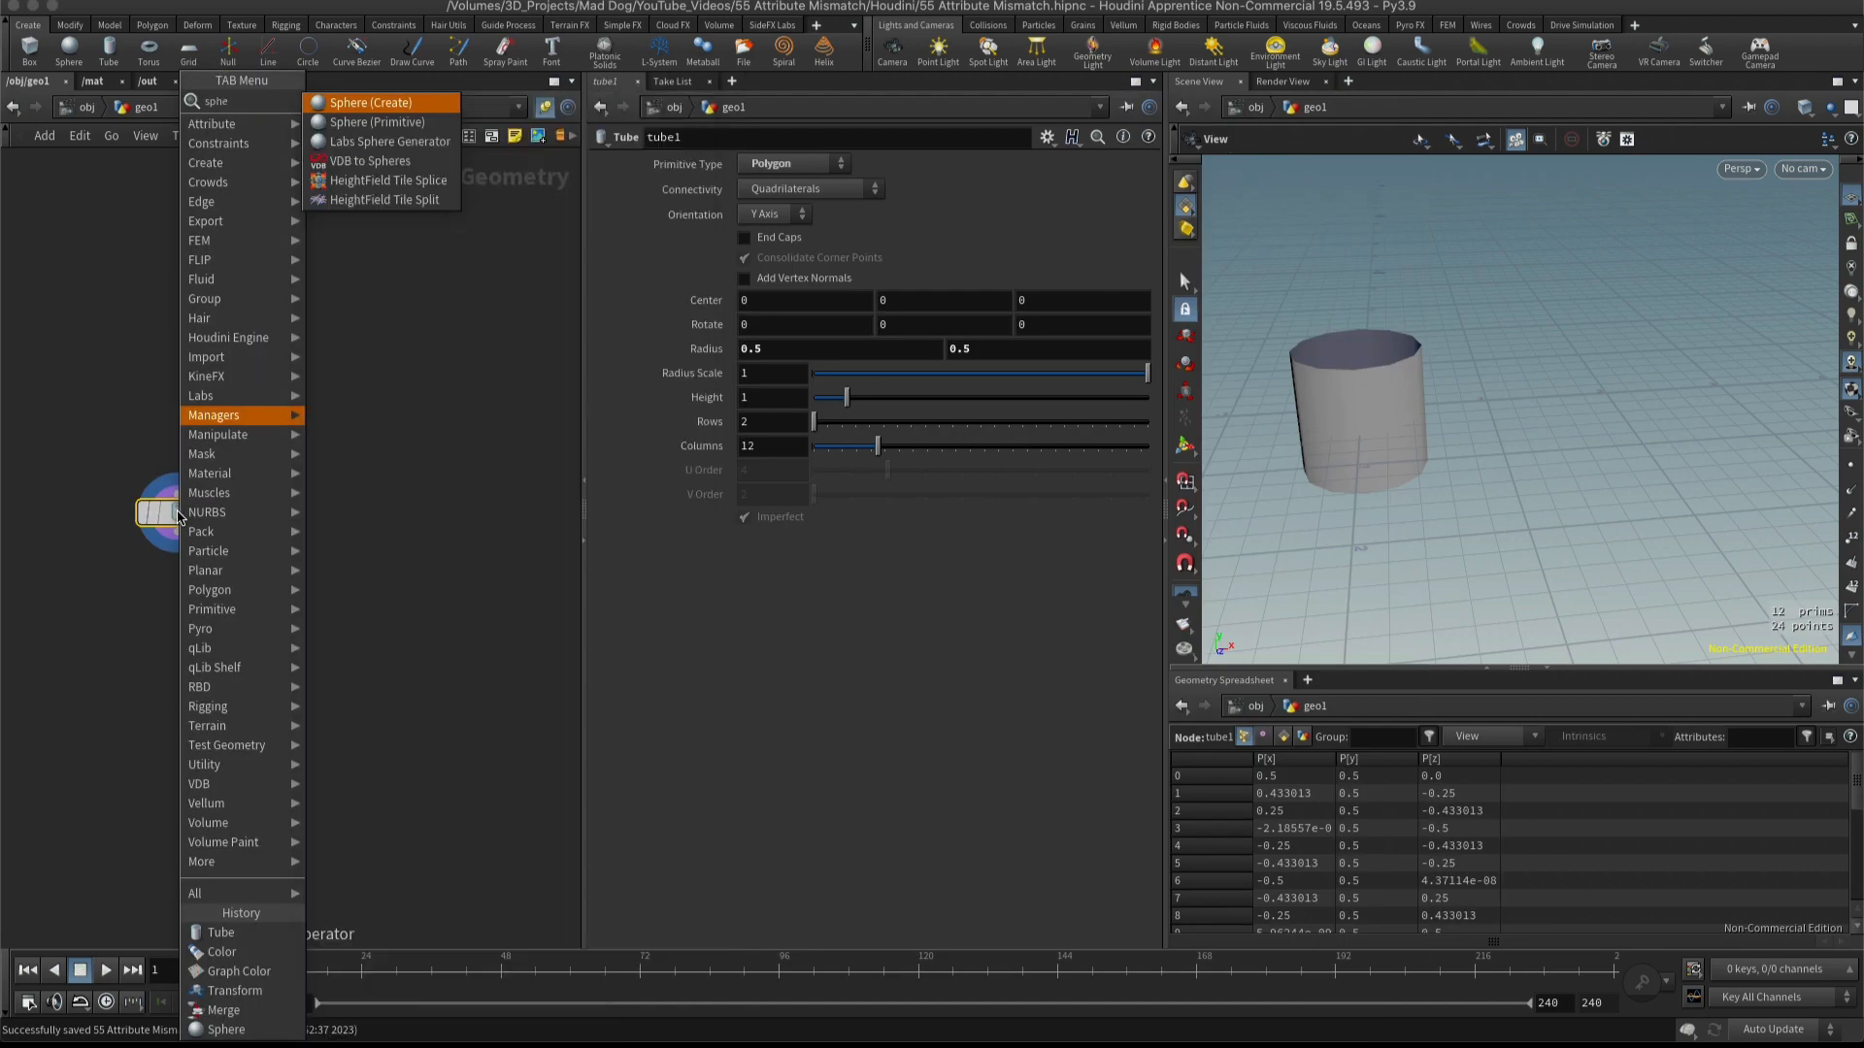
key(Return)
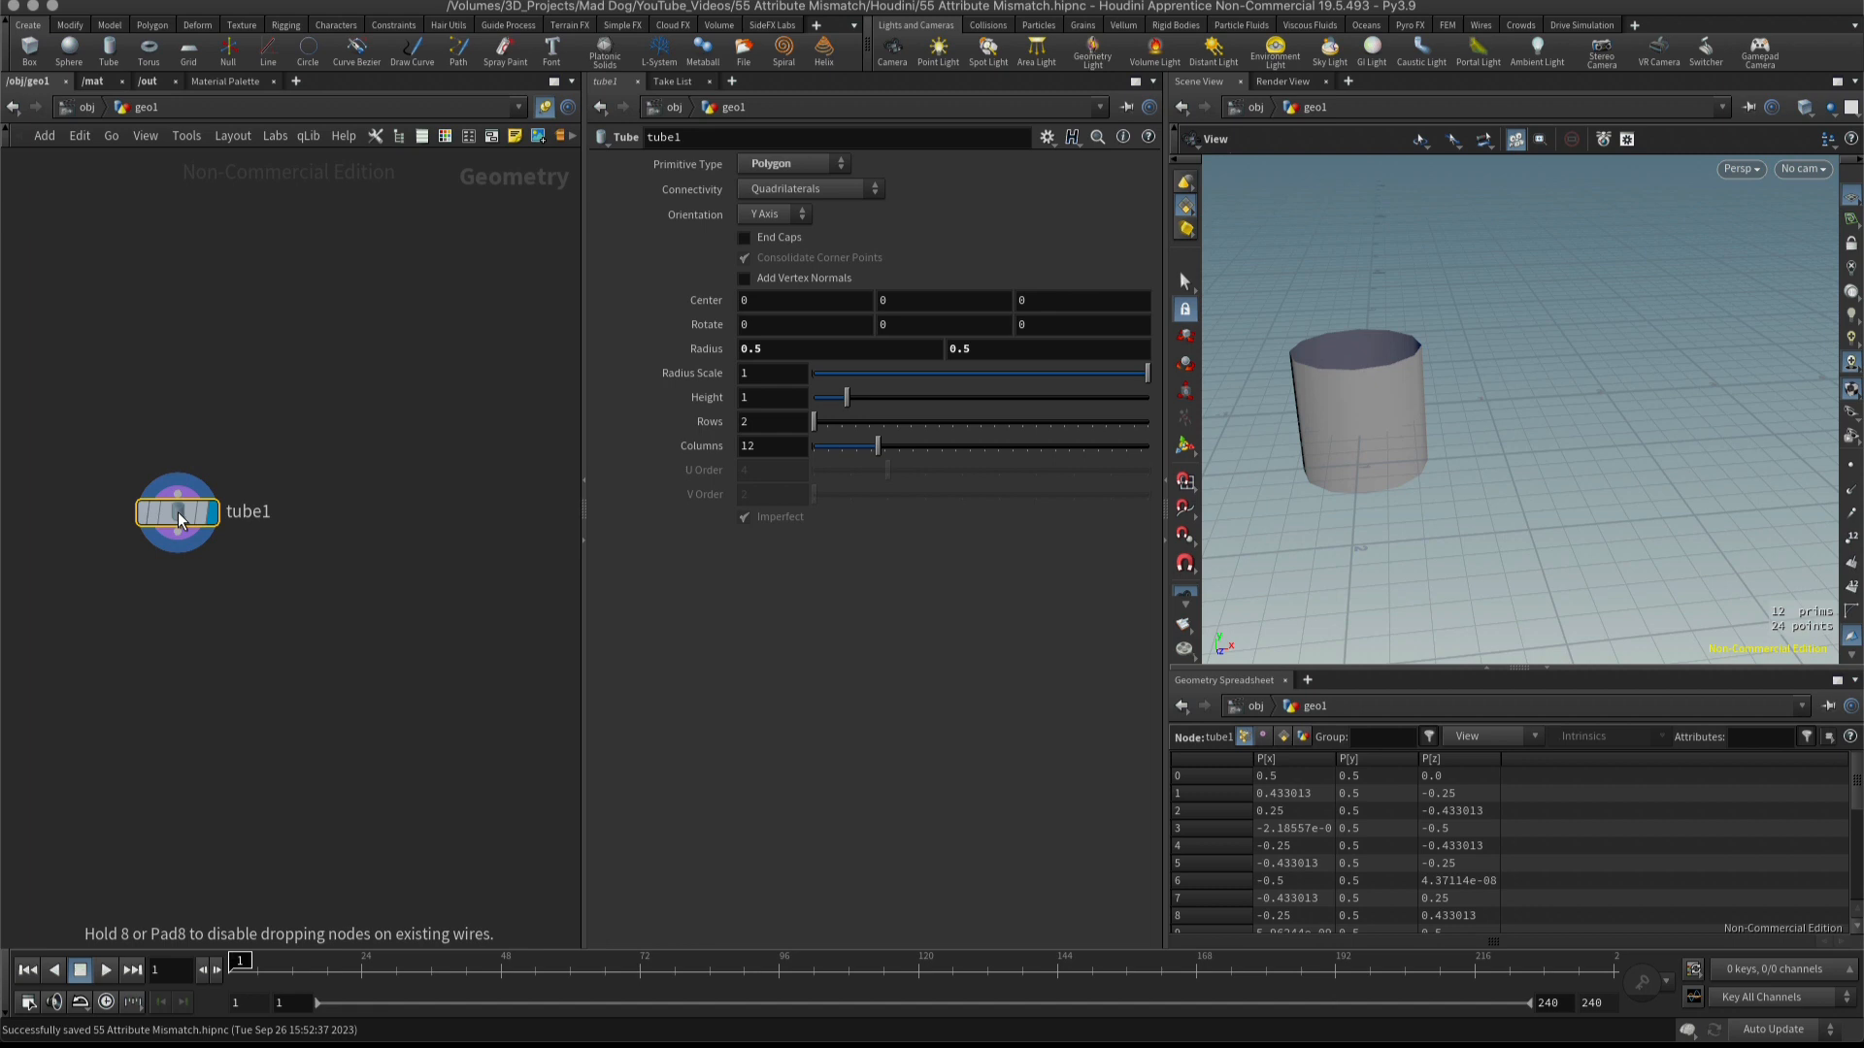
click(178, 511)
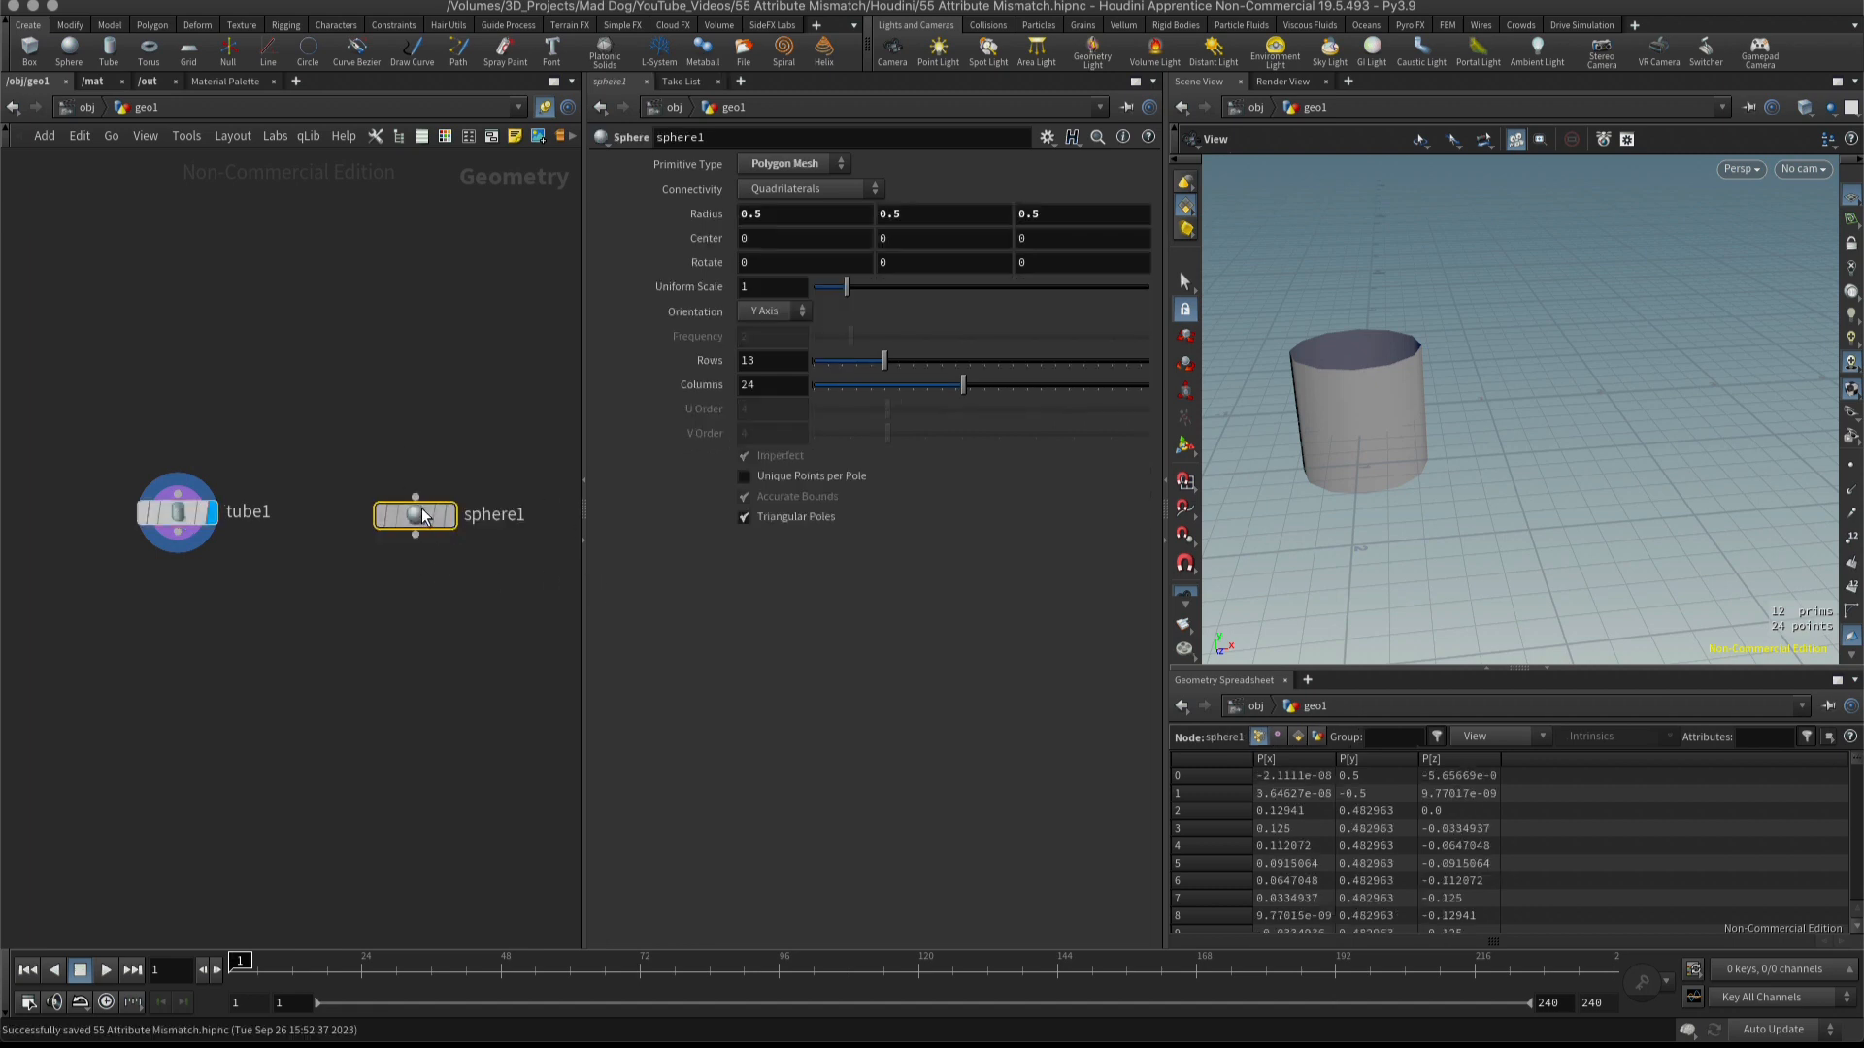
click(404, 509)
key(ctrl+s)
click(442, 511)
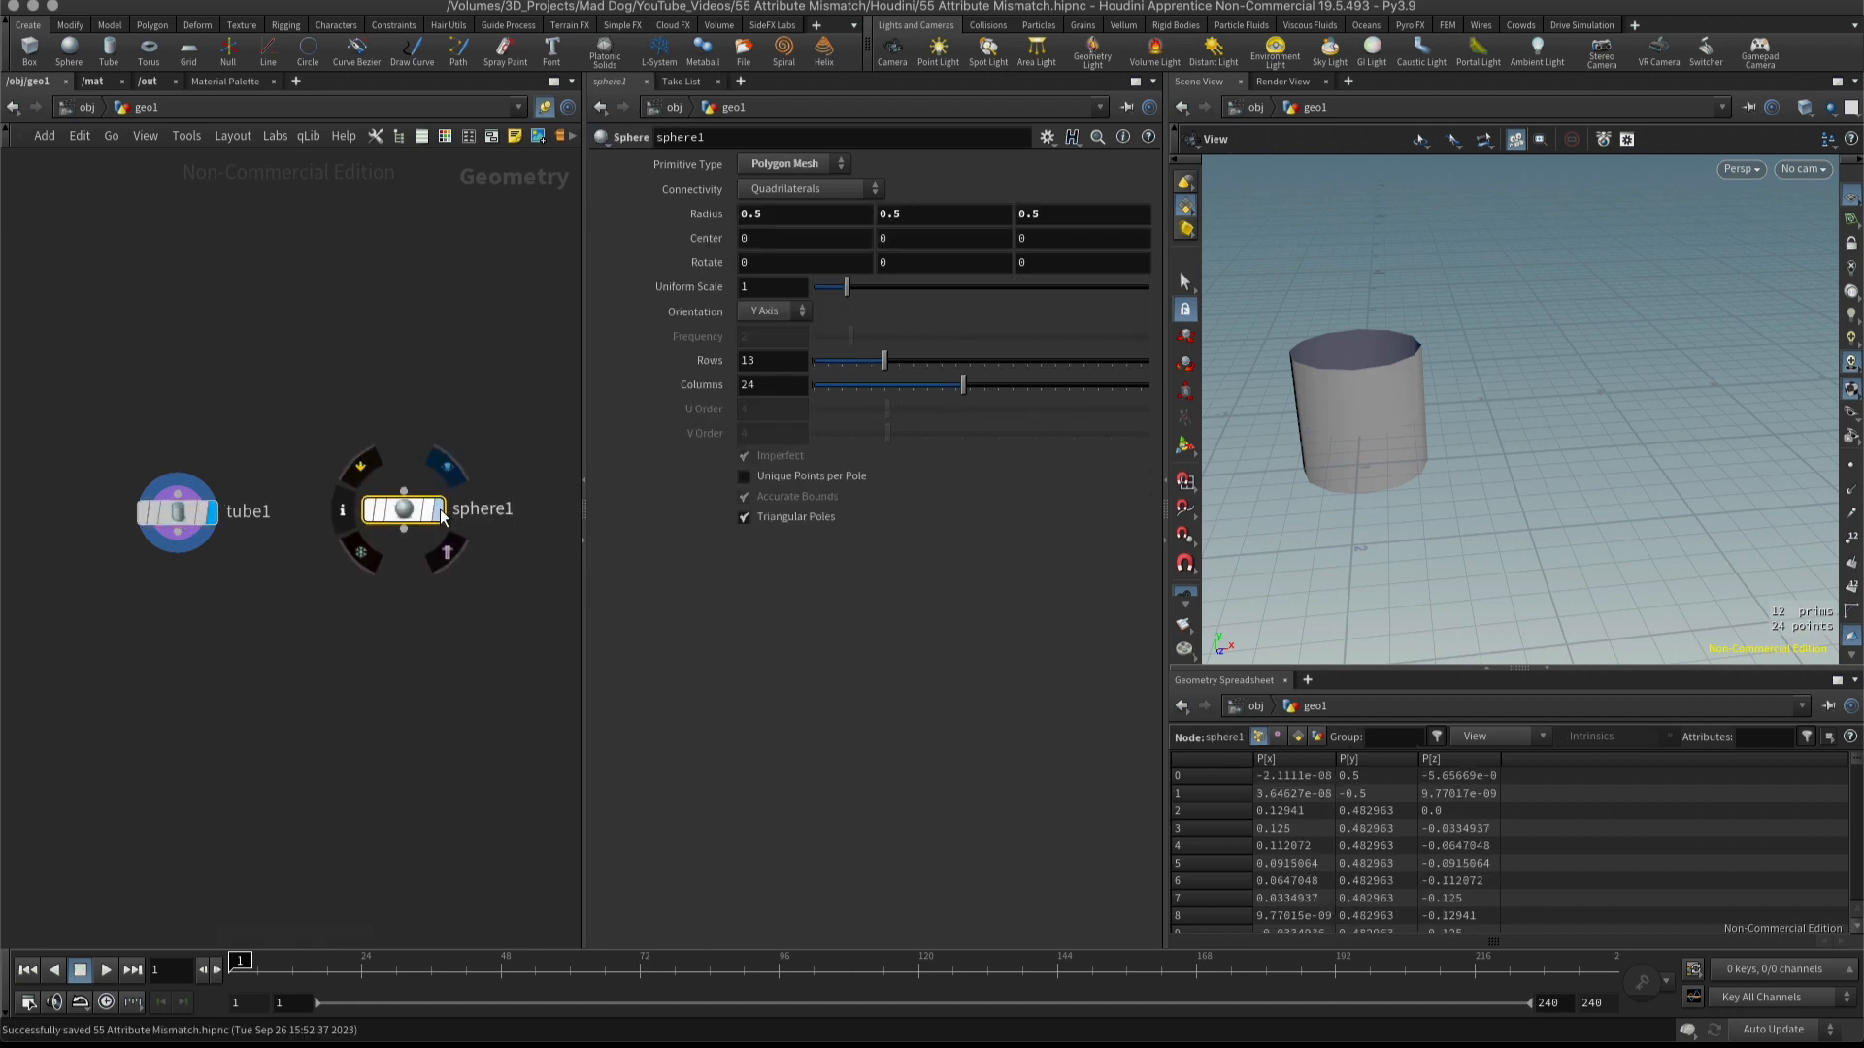
click(213, 512)
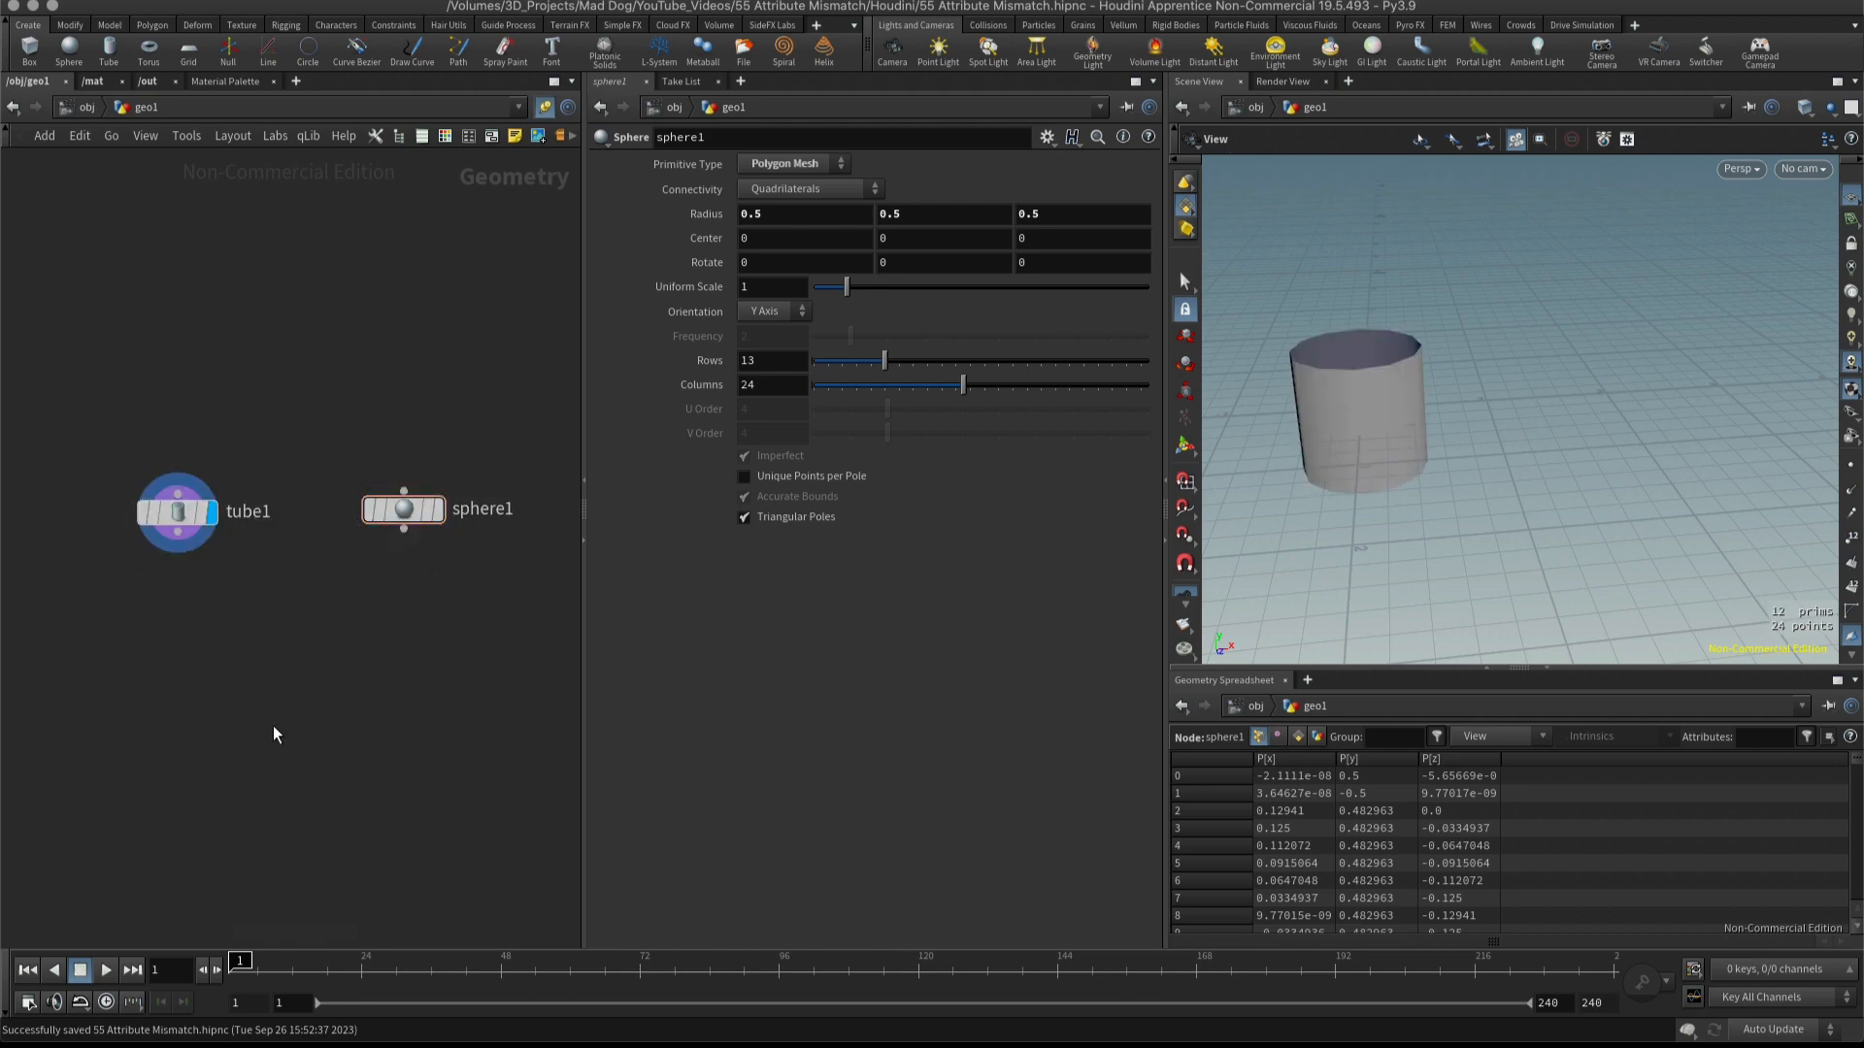
Add a Merge node below the tube and sphere nodes.
key(Tab)
text(merge)
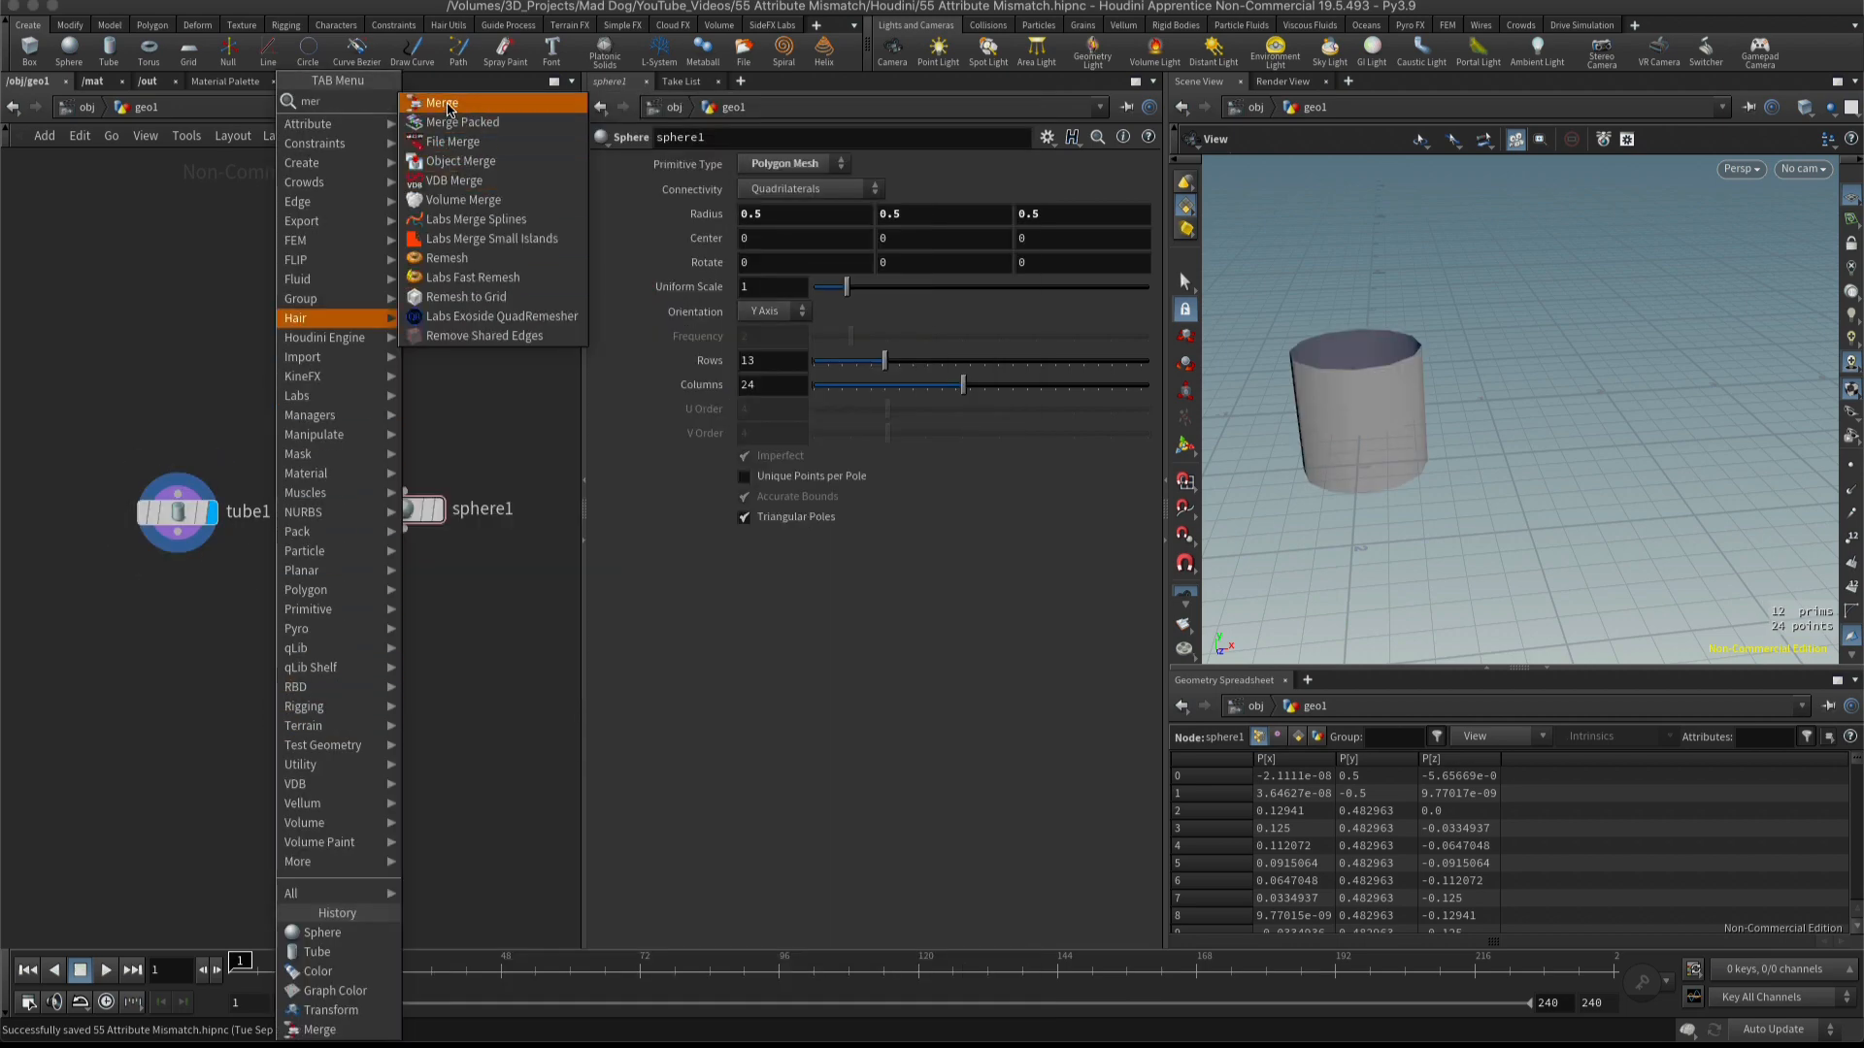
key(Return)
click(285, 717)
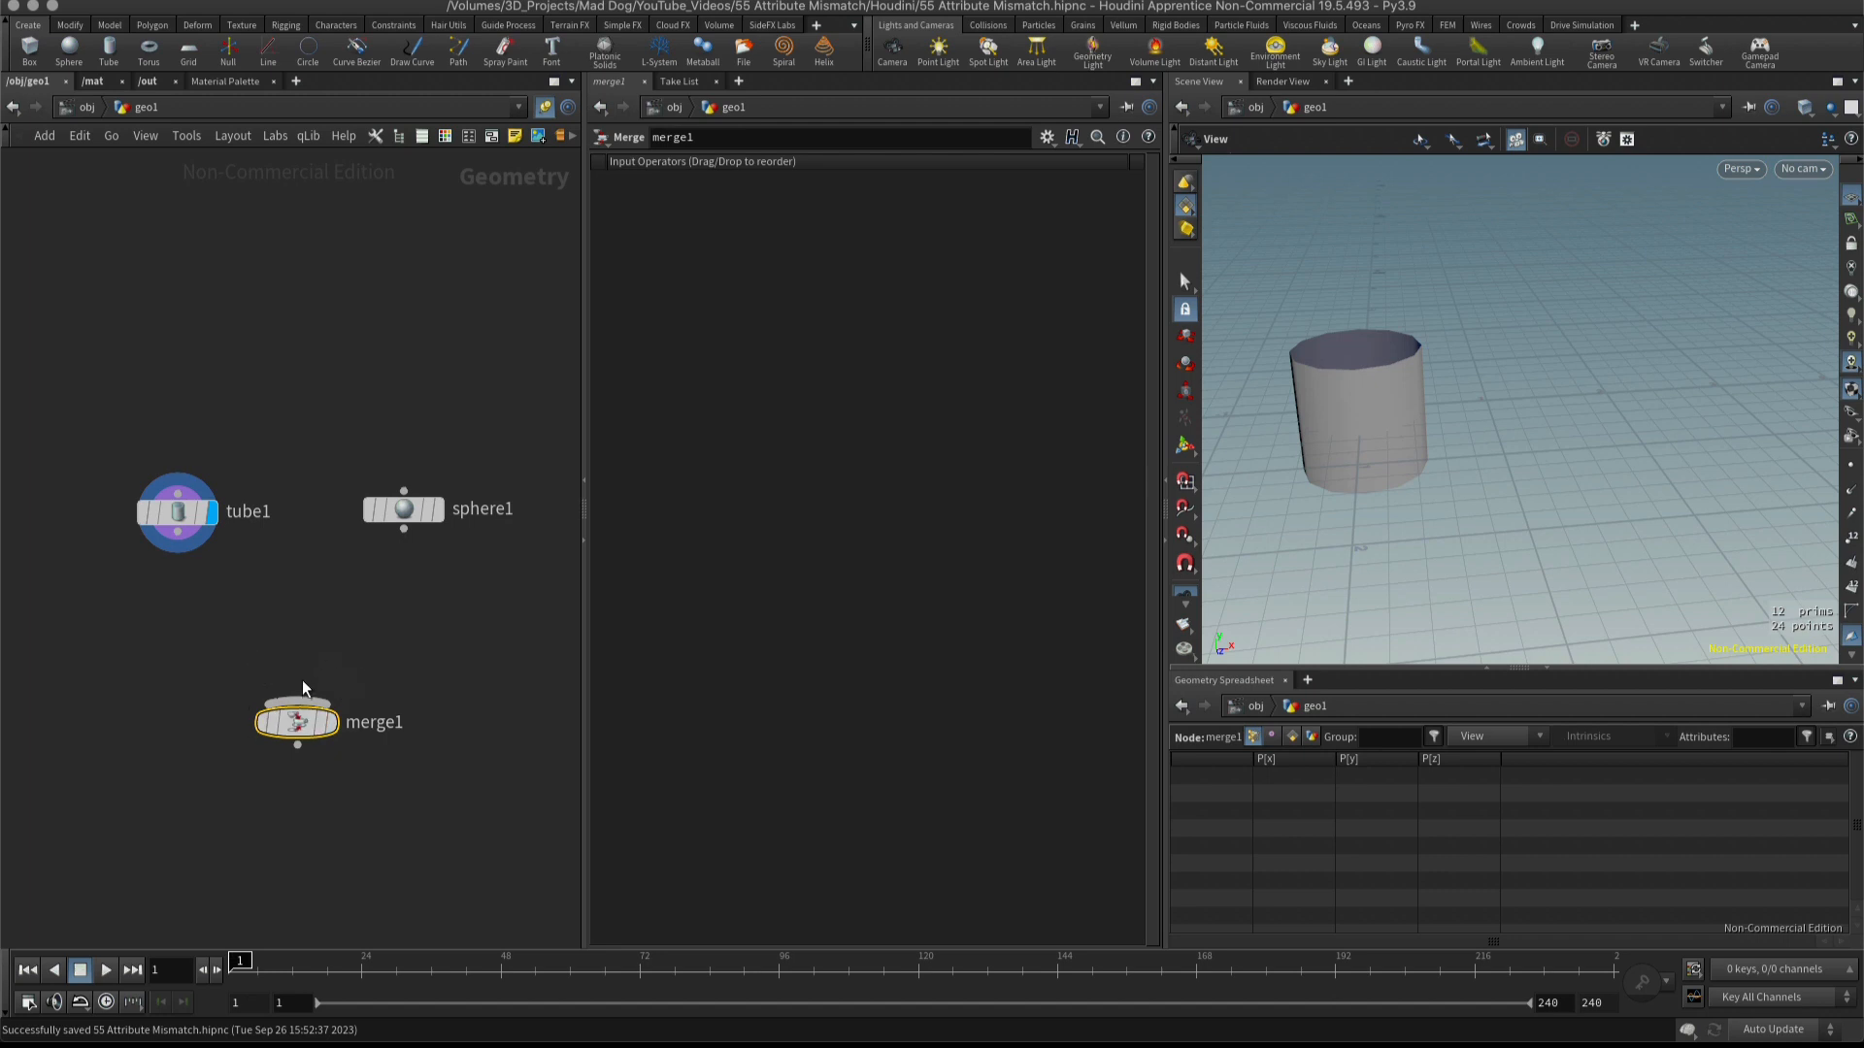
Wire the tube and the sphere into the merge node, and display the merged result.
drag(182, 542, 284, 709)
drag(404, 530, 285, 732)
click(310, 730)
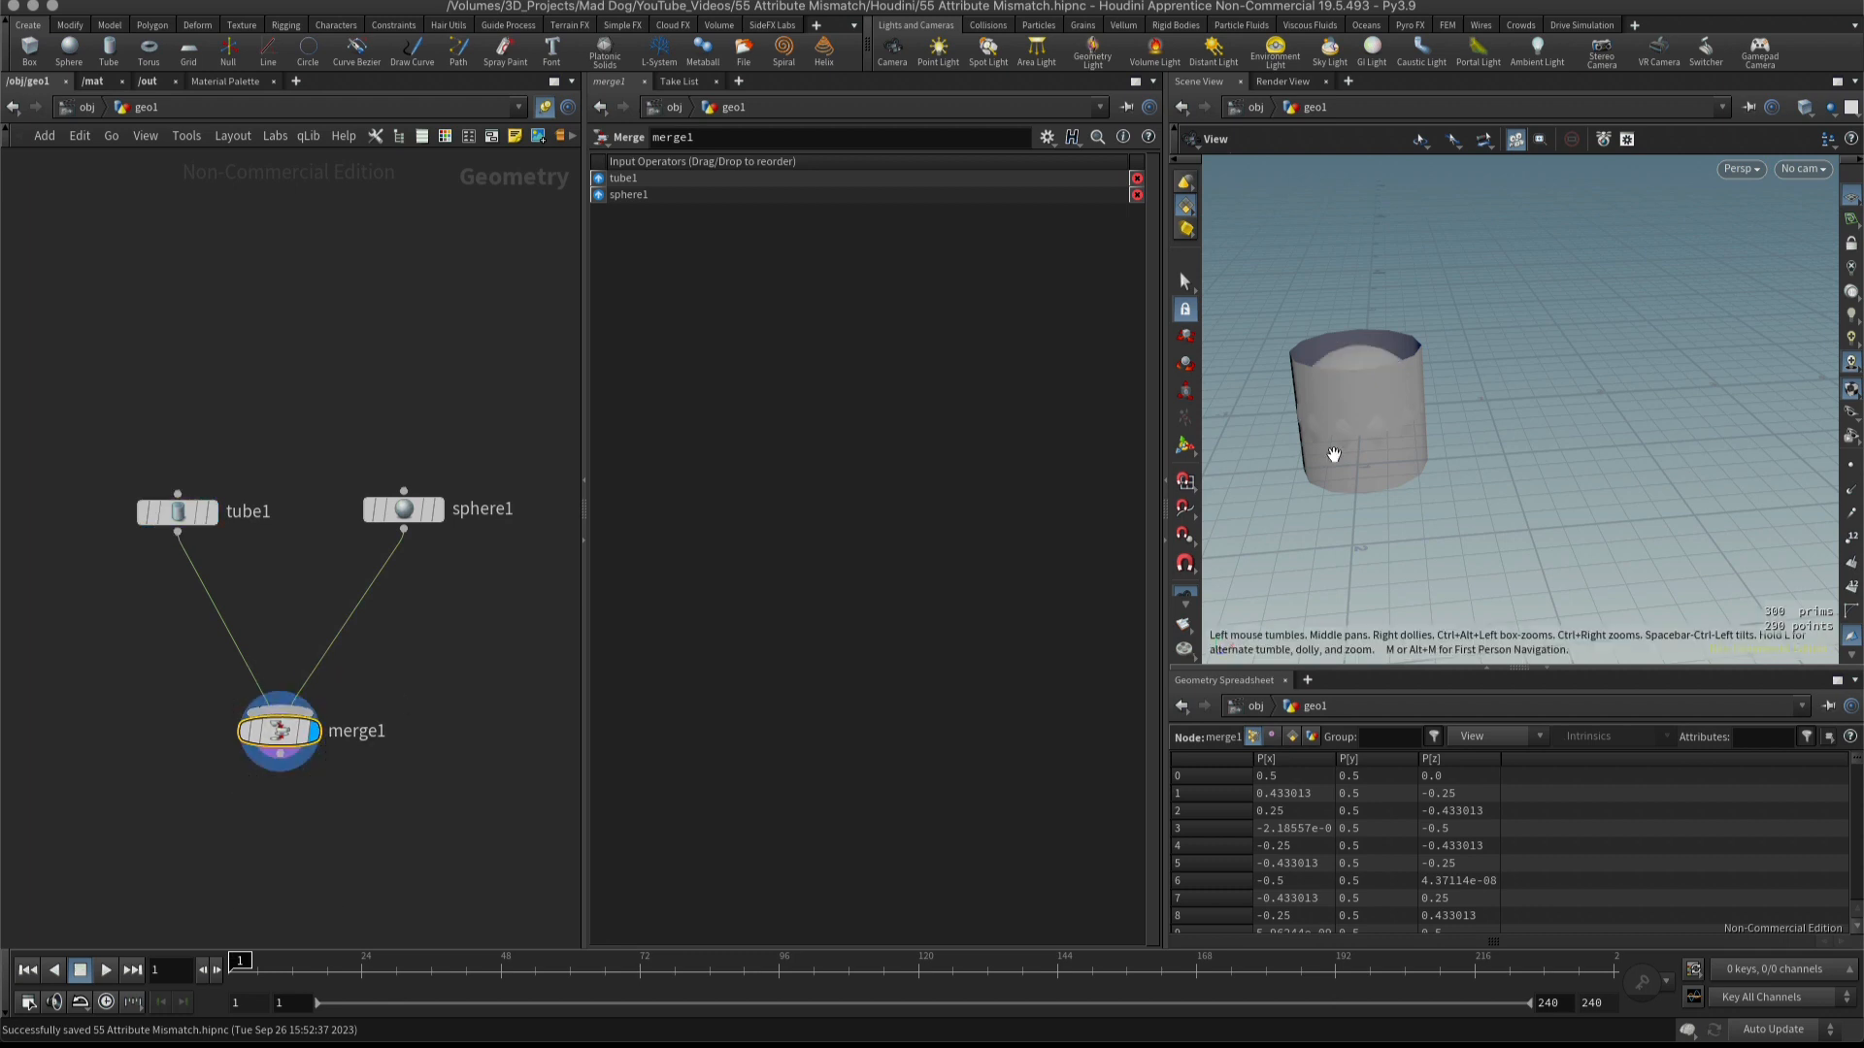
drag(1298, 528, 1302, 479)
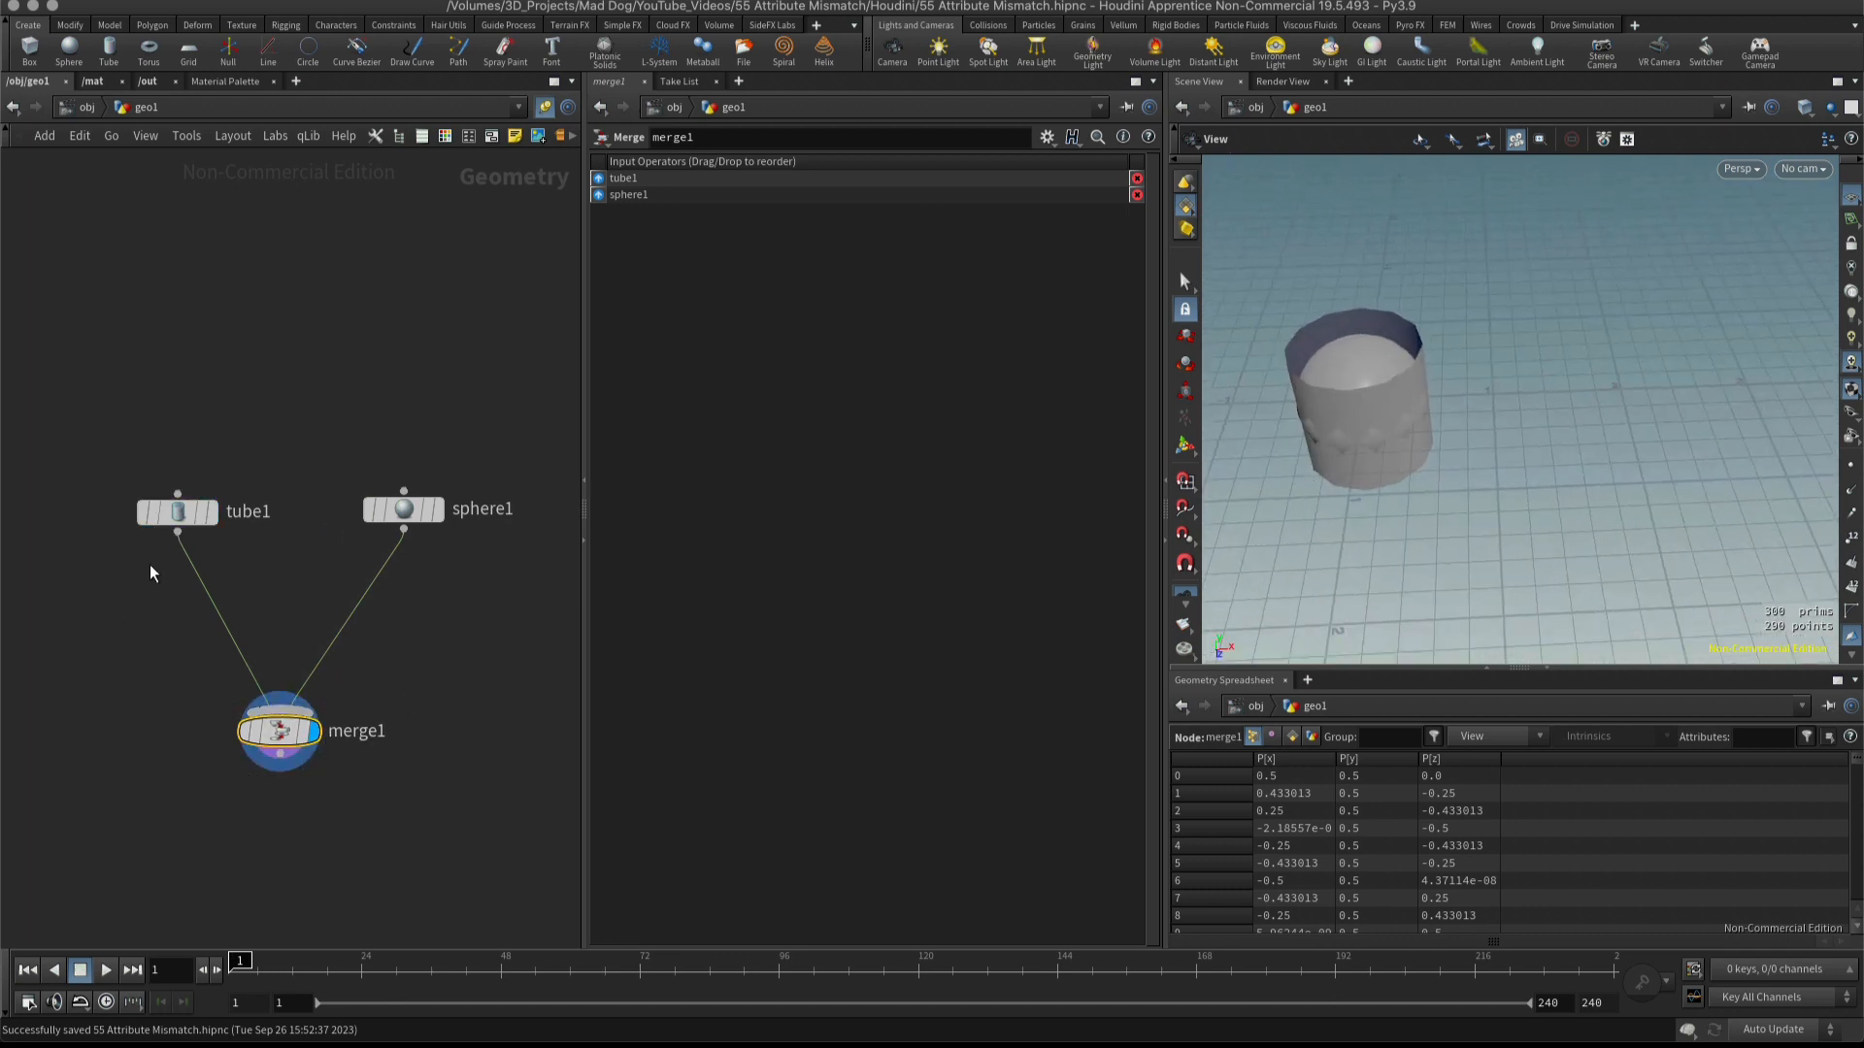
Insert a Transform node on the wire between the tube and the merge node.
drag(178, 511, 159, 524)
click(202, 607)
key(Tab)
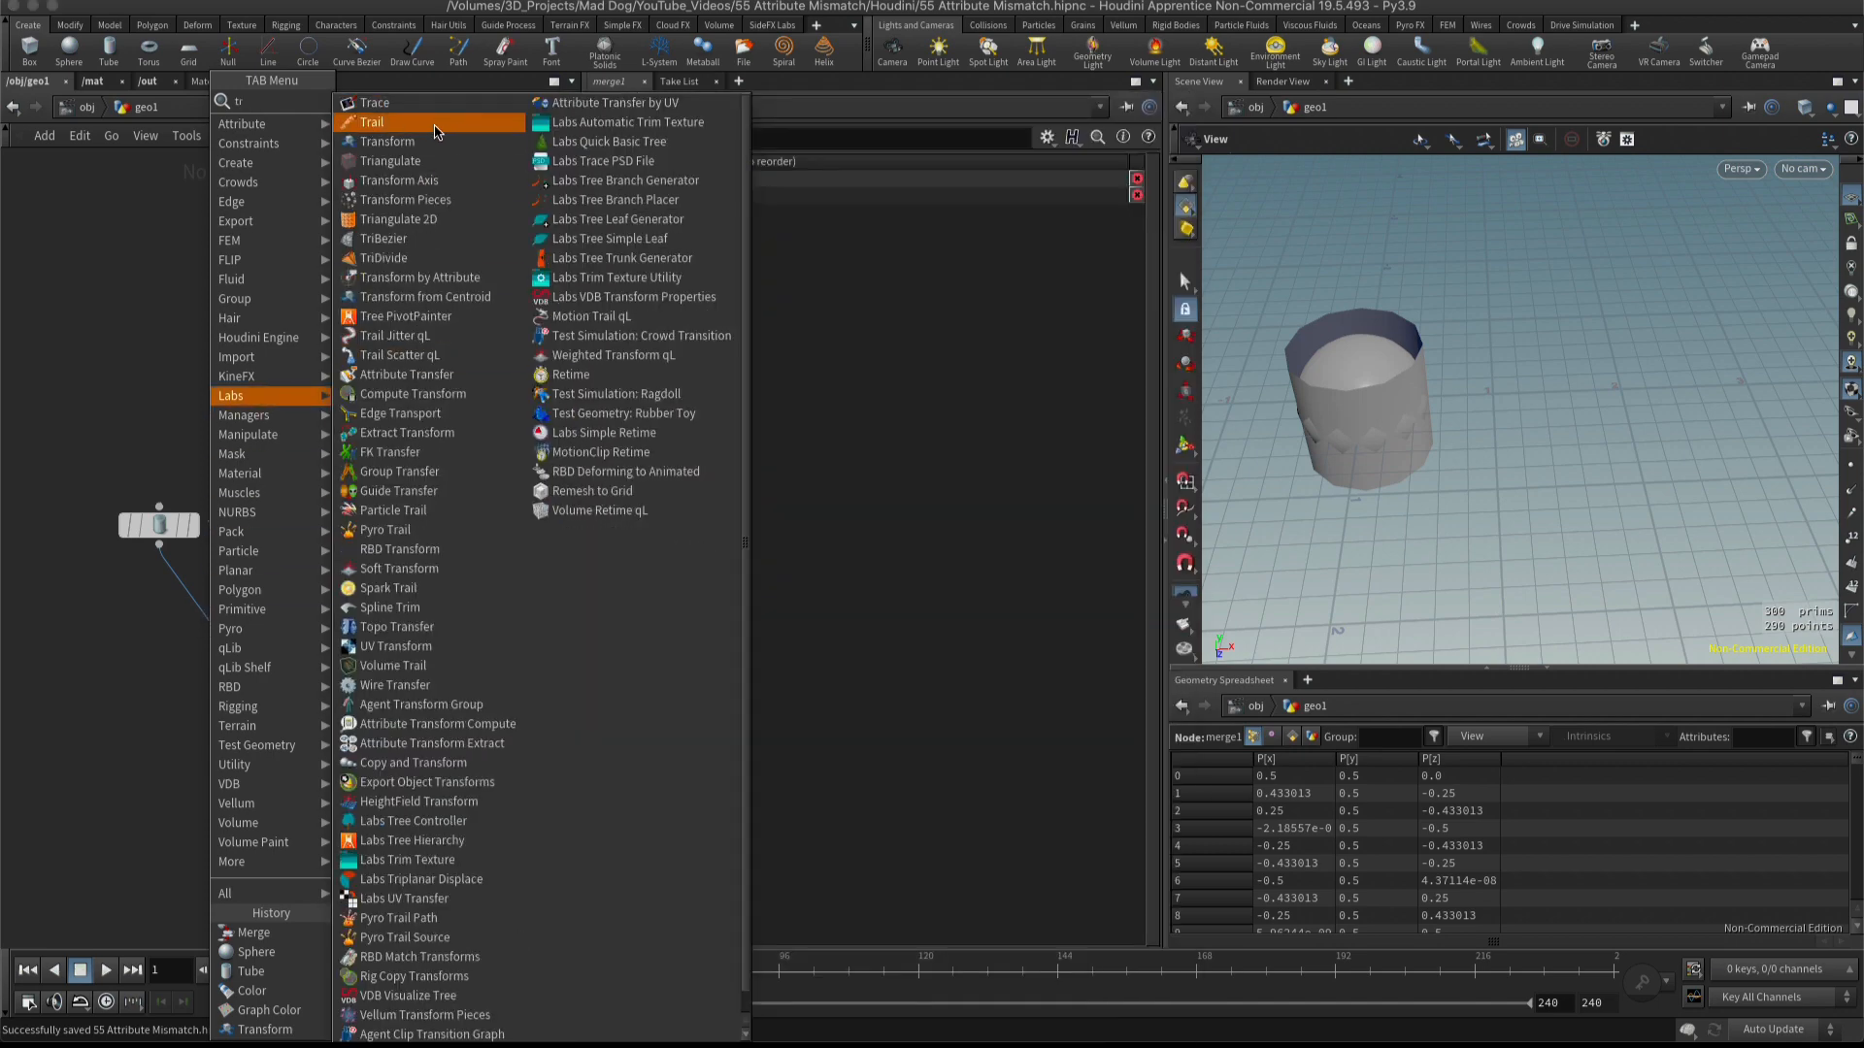
key(Escape)
click(161, 615)
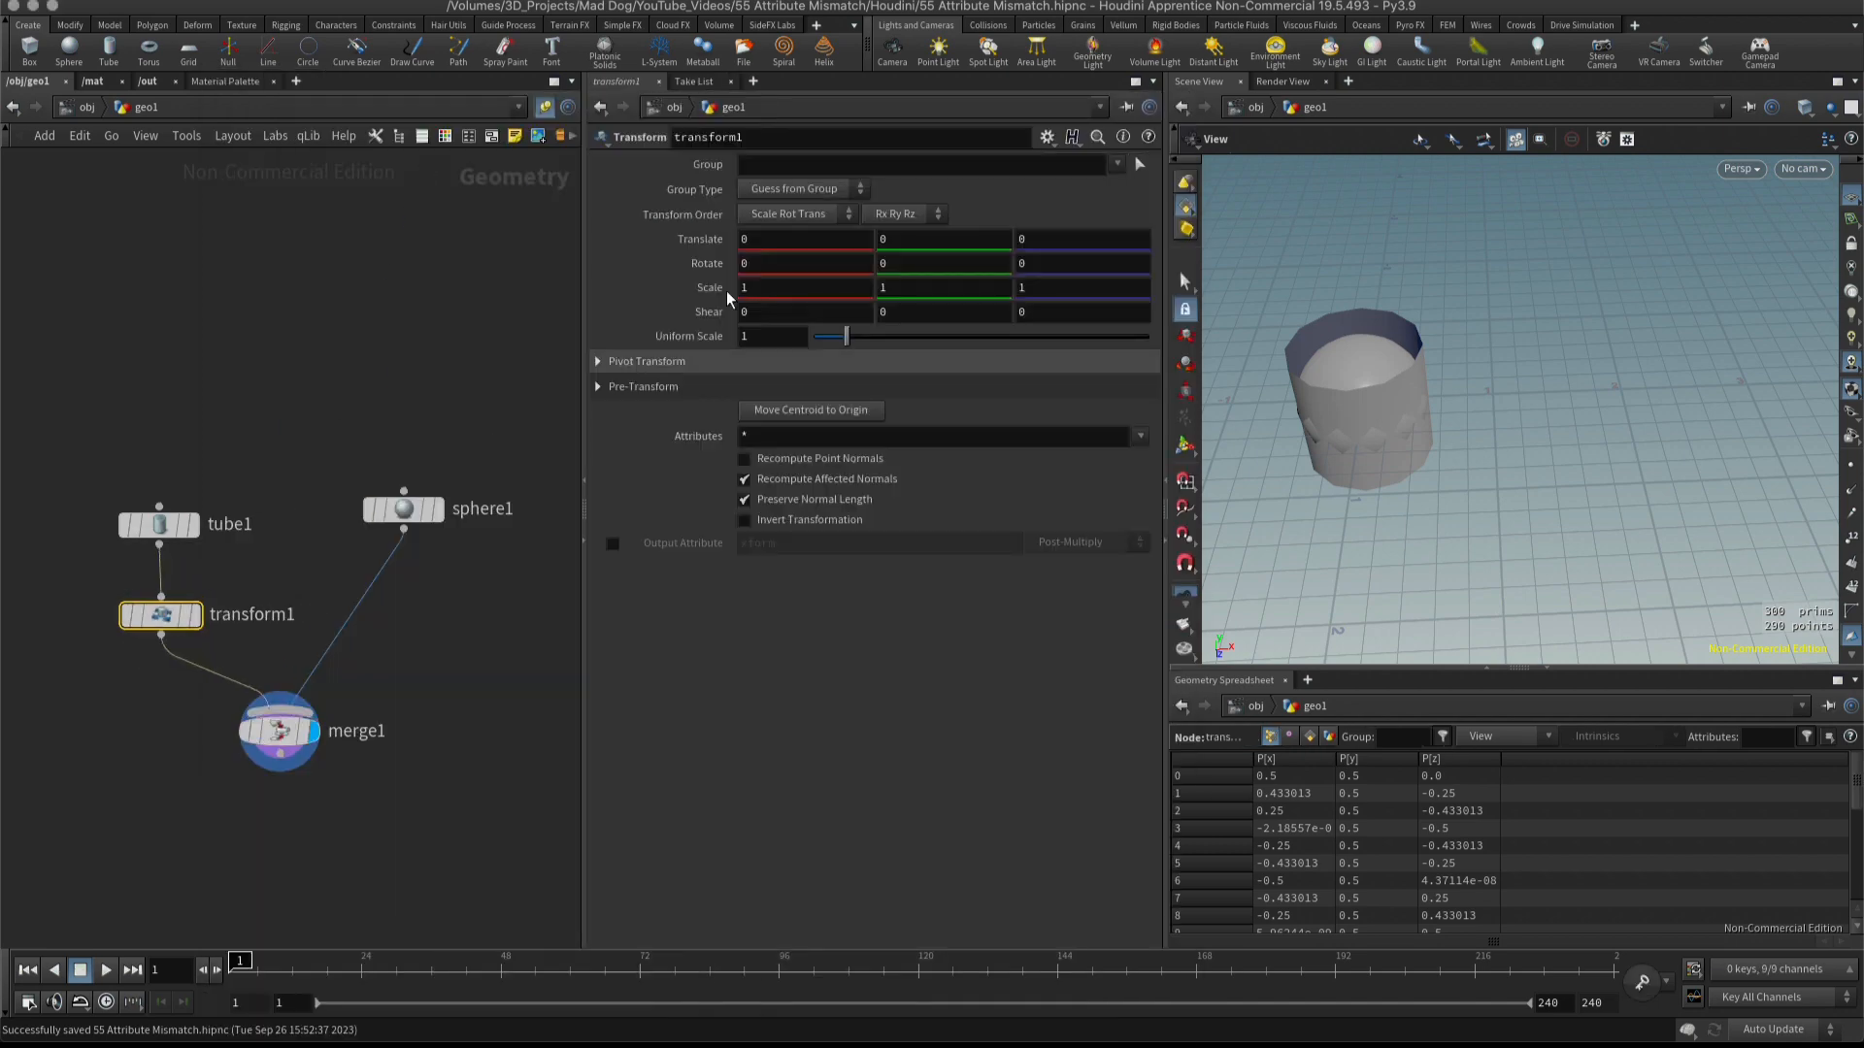
Set the tube transform's X translation to 1.
click(740, 239)
text(1)
key(Return)
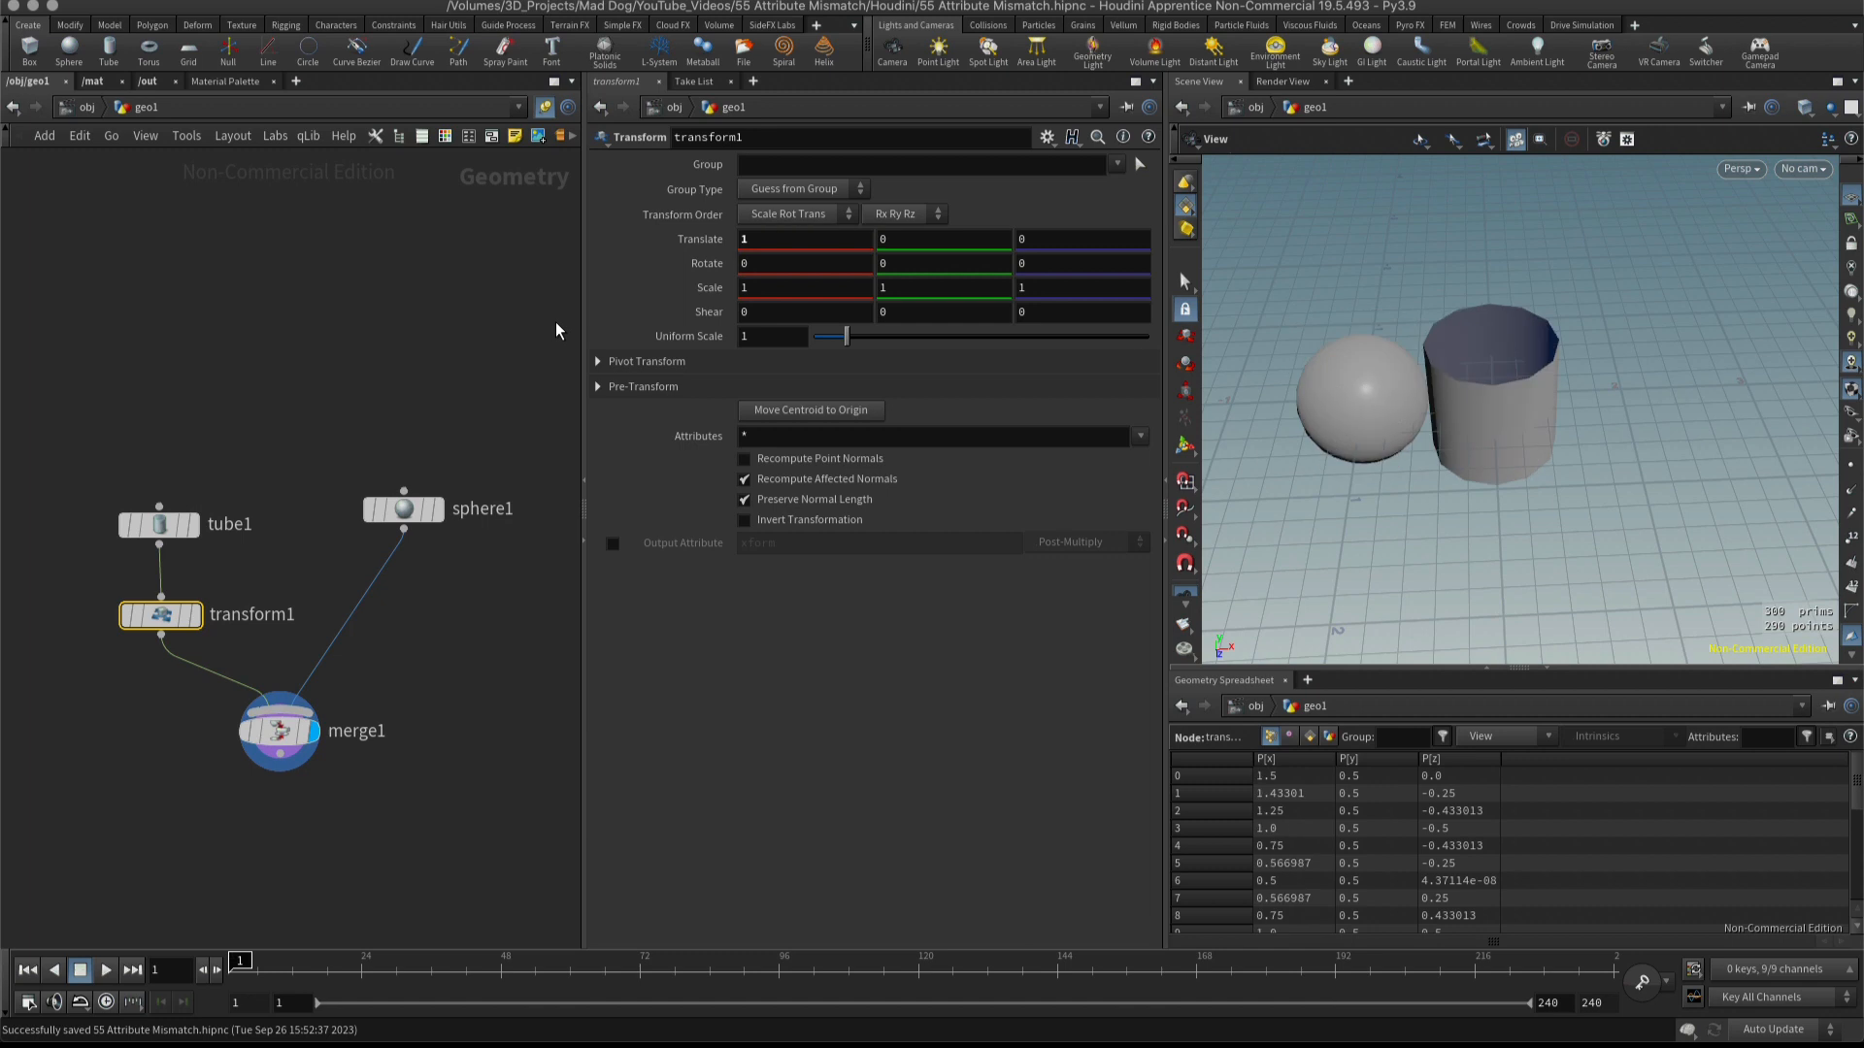
Set the tube transform's X translation to 2.
click(742, 239)
text(2)
key(Return)
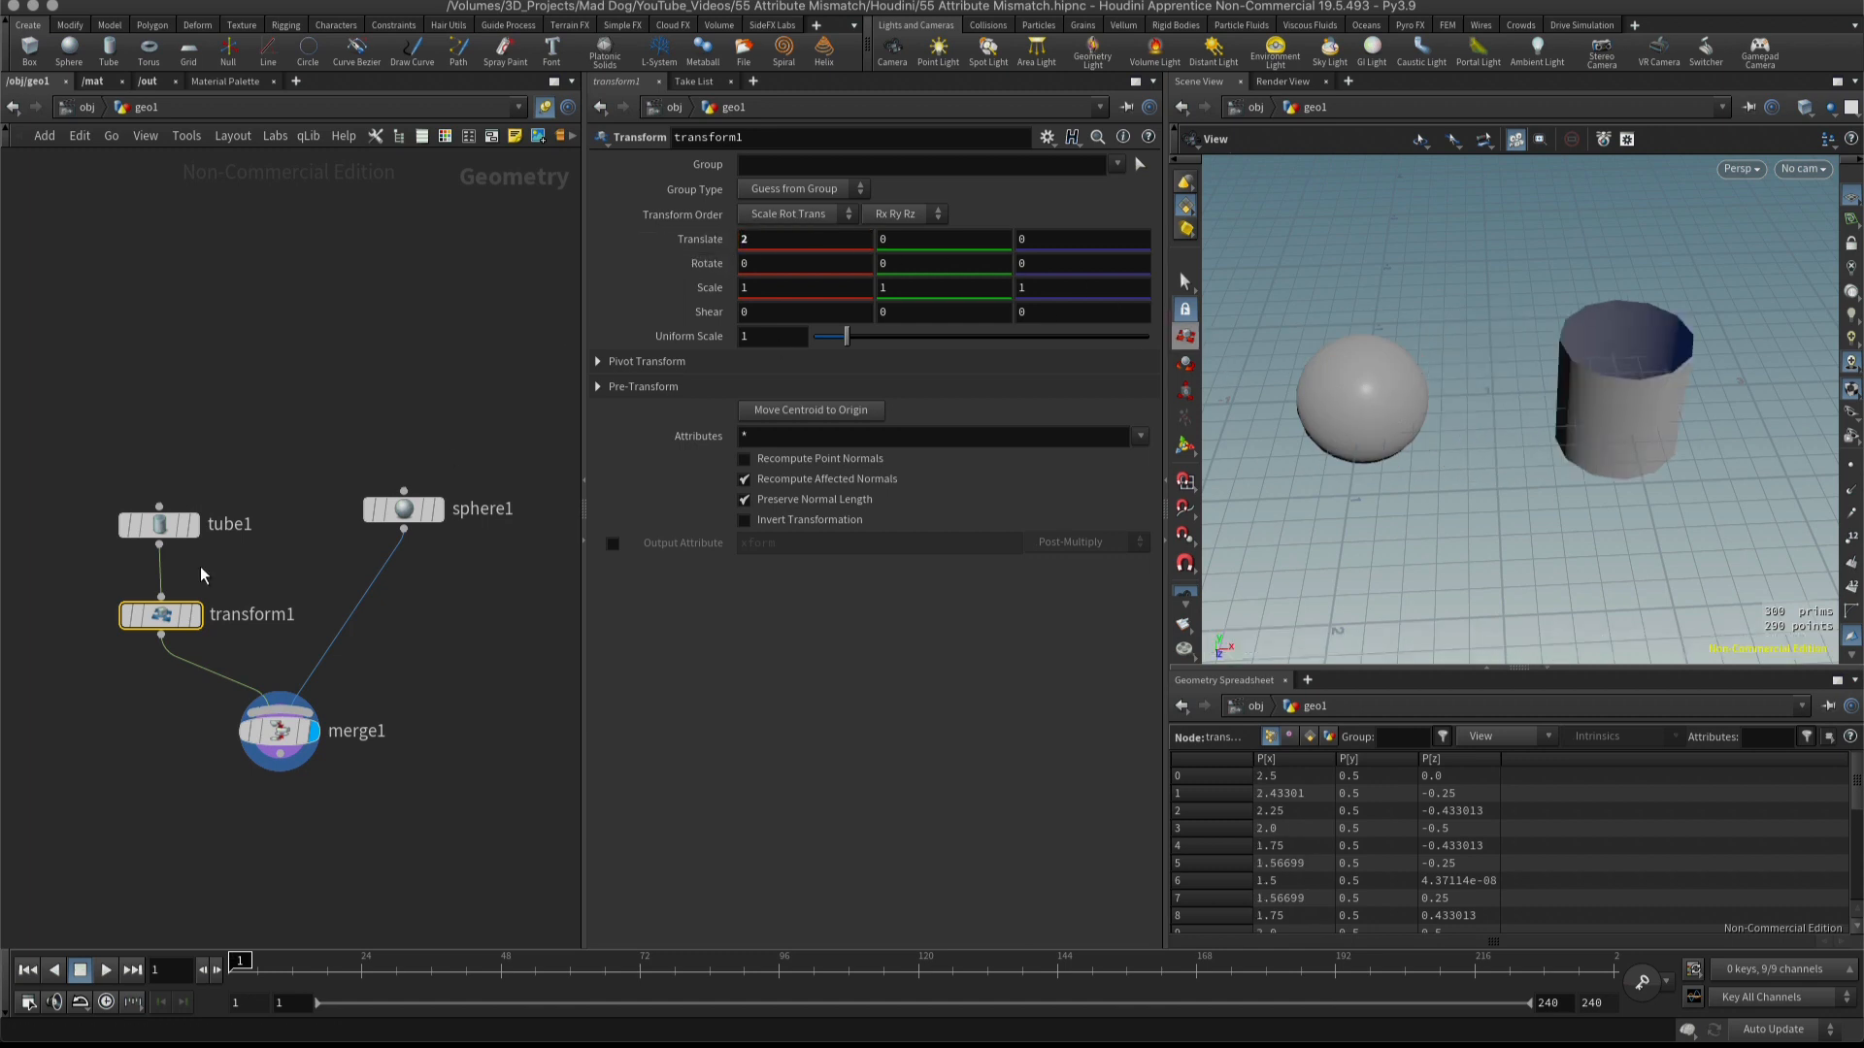
drag(1414, 416, 1650, 344)
drag(1501, 314, 1471, 380)
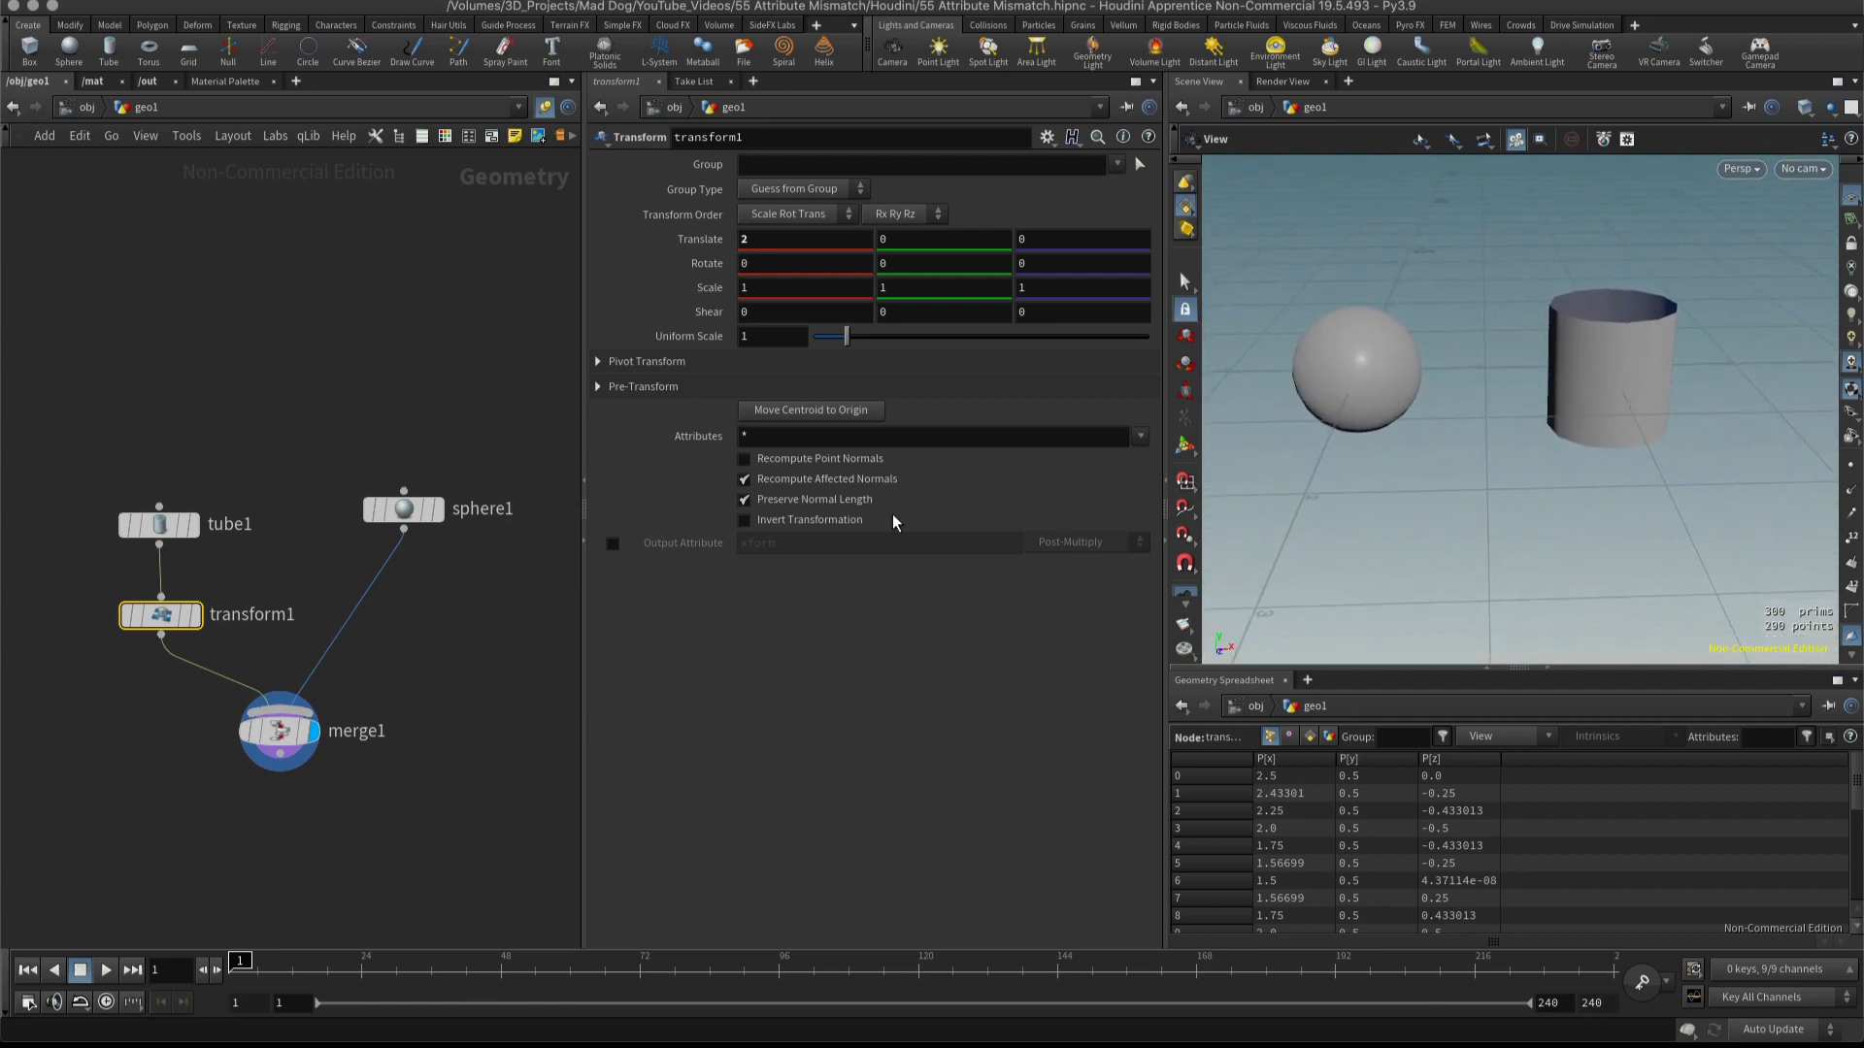
Set the sphere's primitive type to Polygon.
click(404, 509)
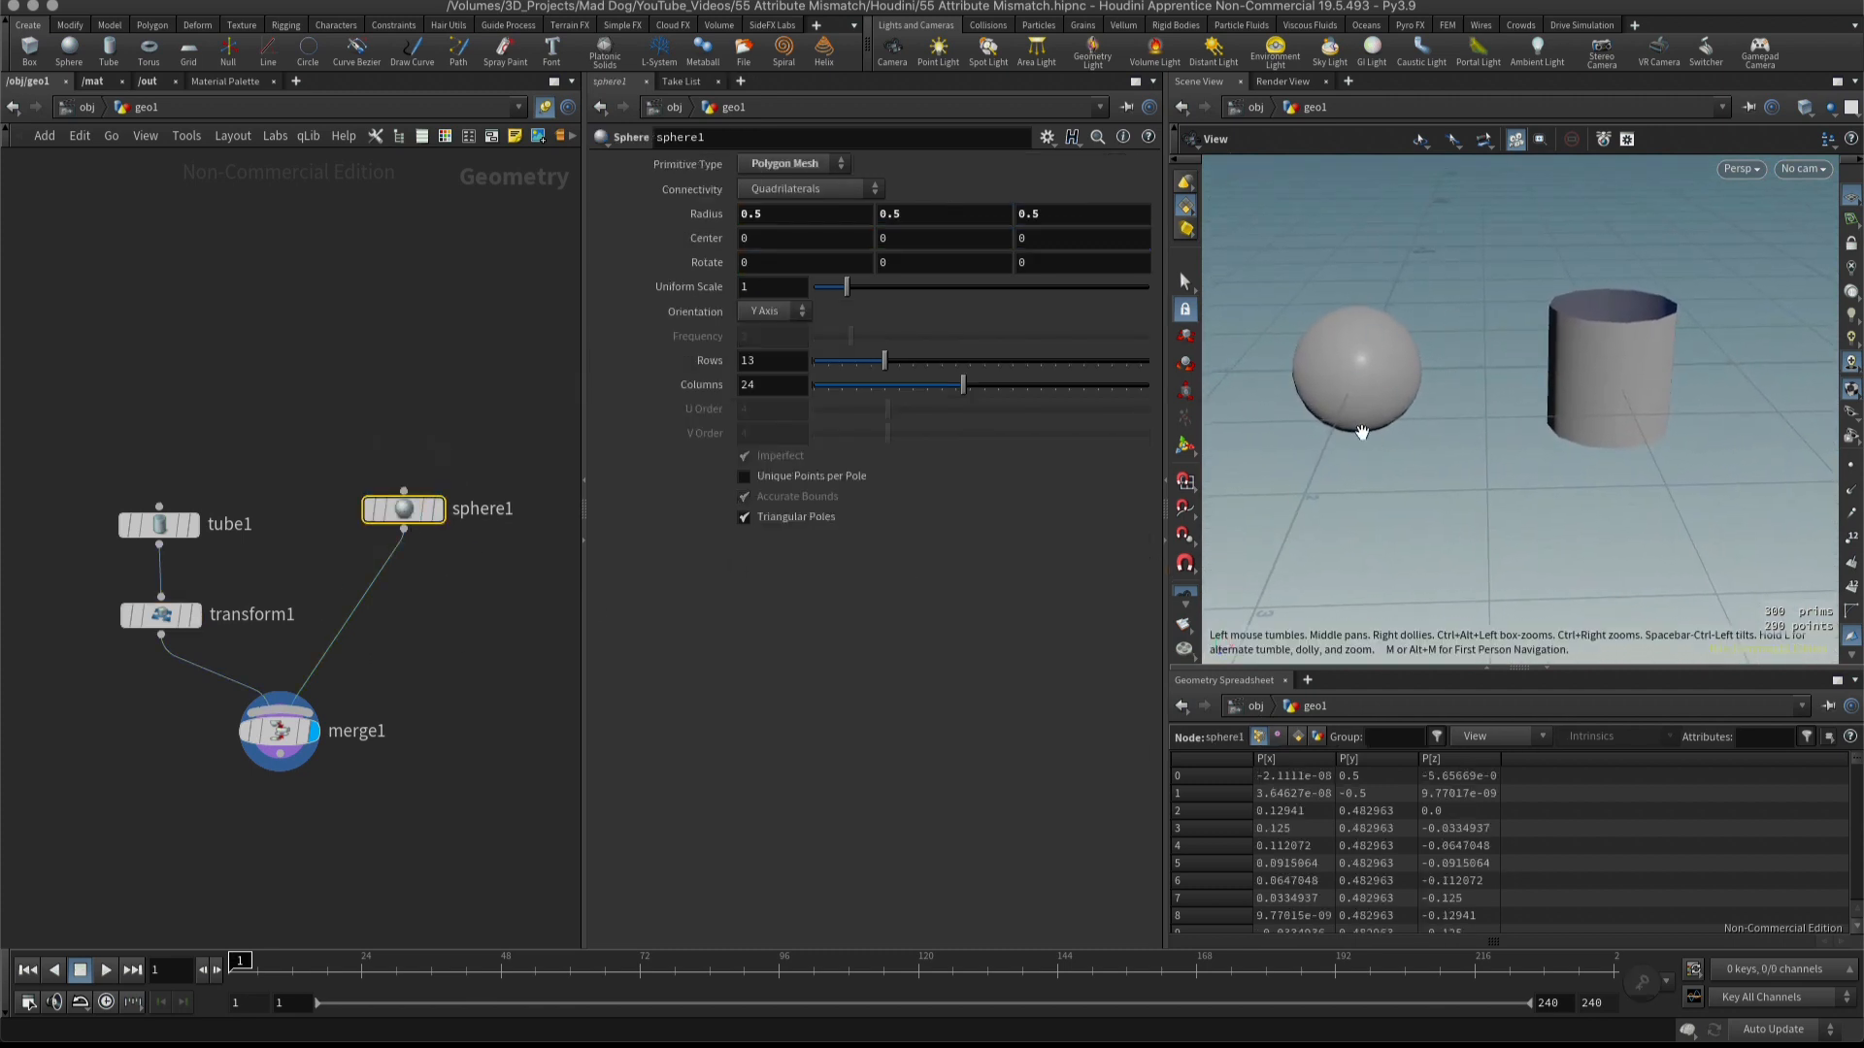
click(804, 176)
click(802, 181)
drag(1411, 416, 1477, 520)
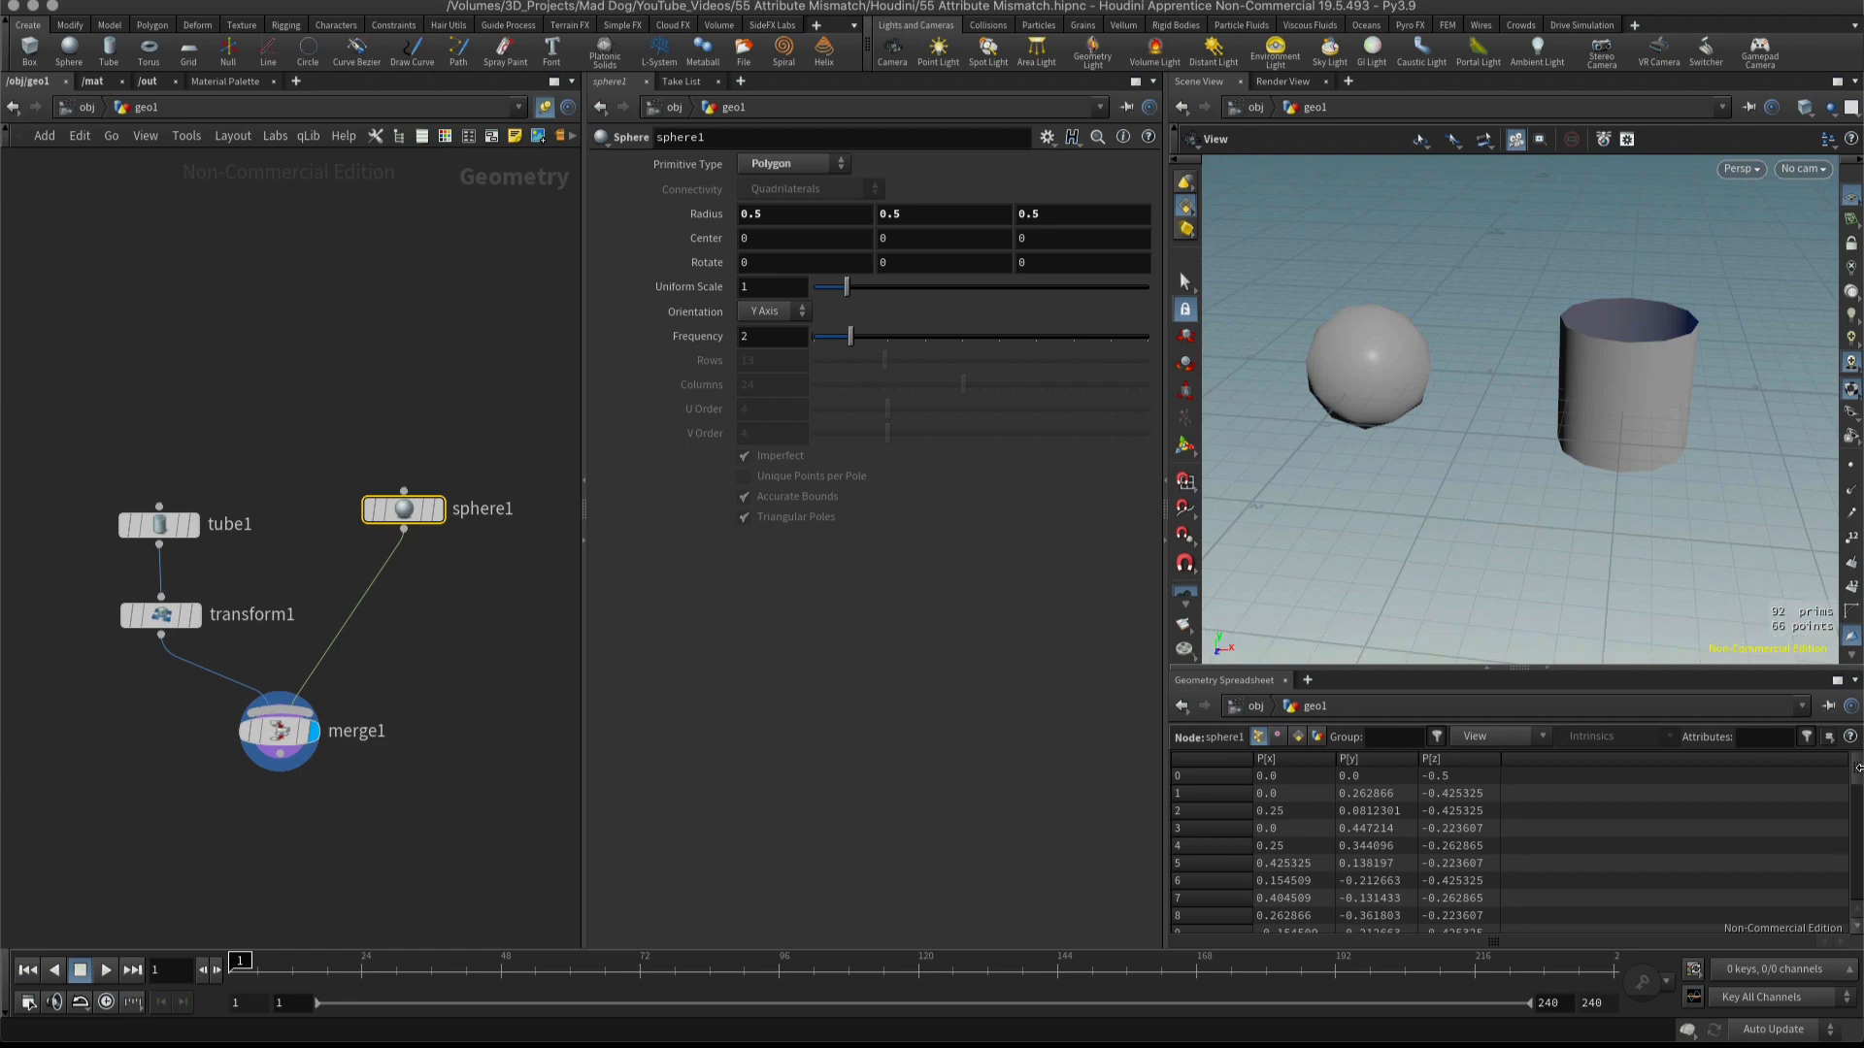
mouse_move(1856, 769)
mouse_down()
mouse_move(1856, 888)
mouse_move(1857, 772)
mouse_up()
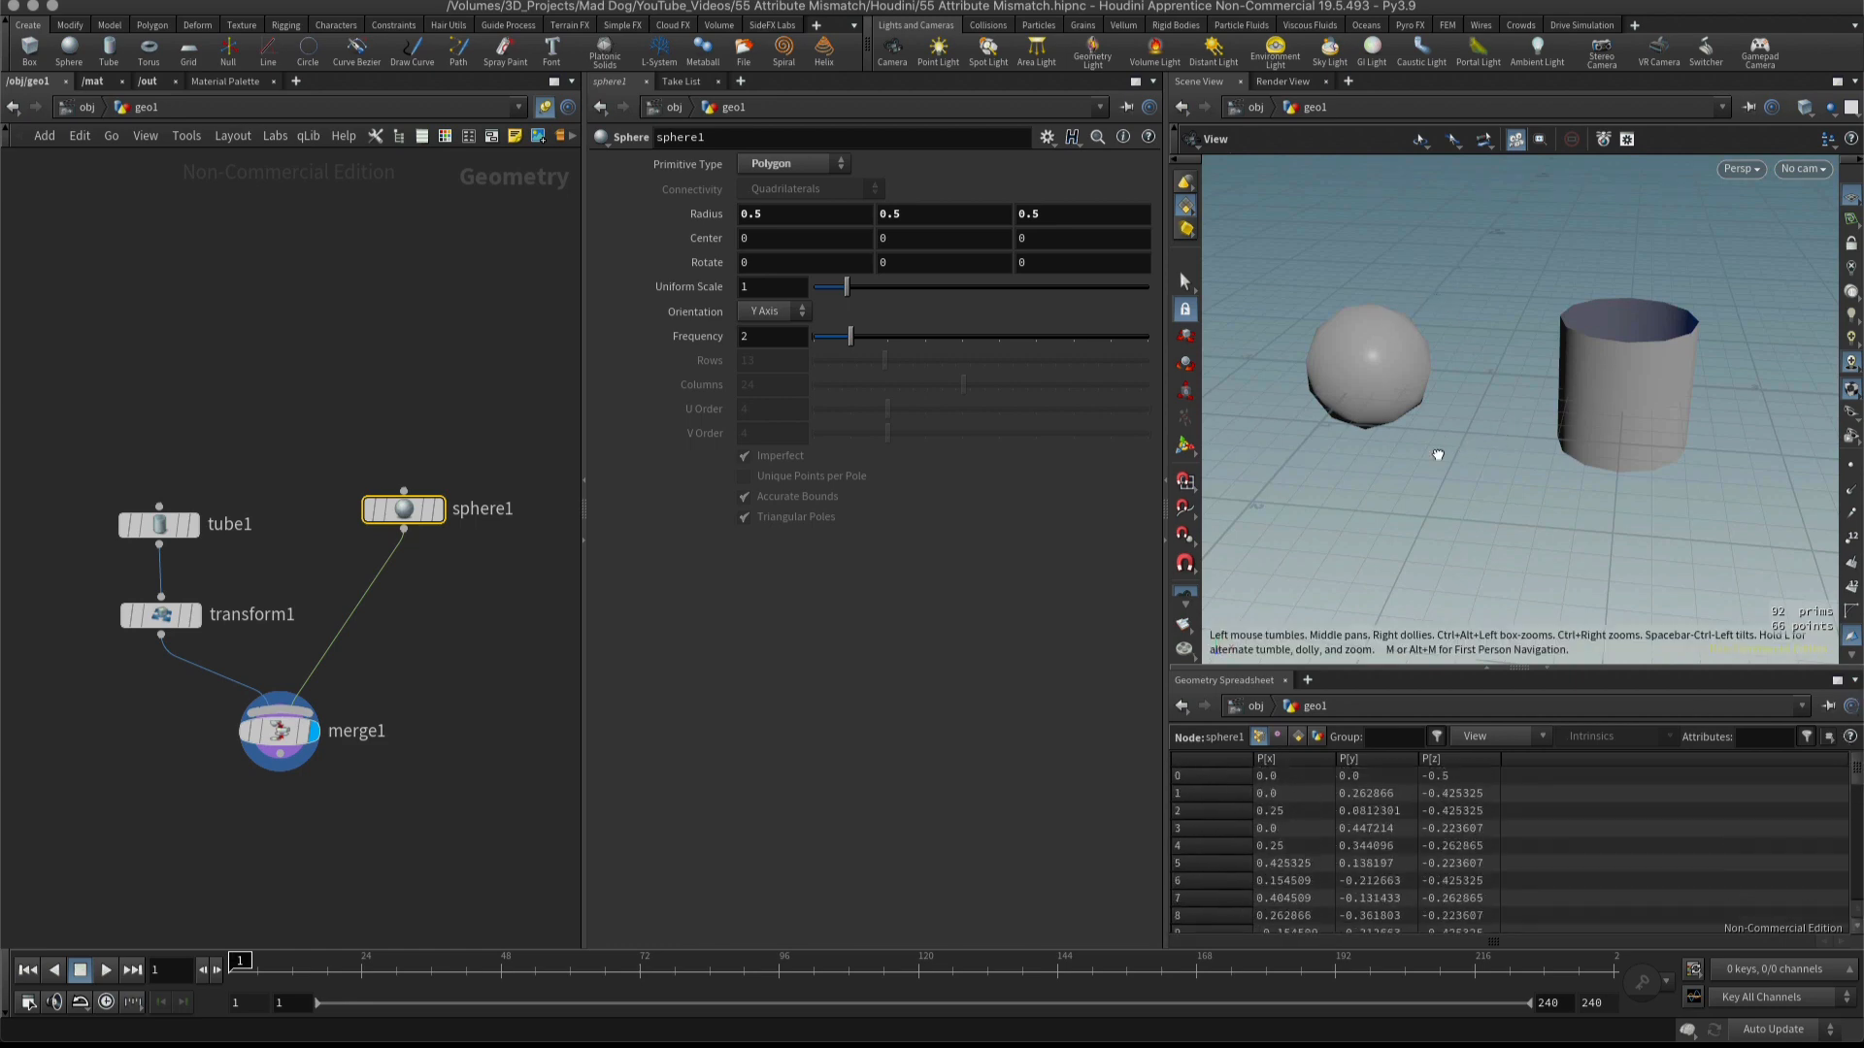
drag(1438, 455, 1501, 438)
middle_drag(1460, 445, 1482, 475)
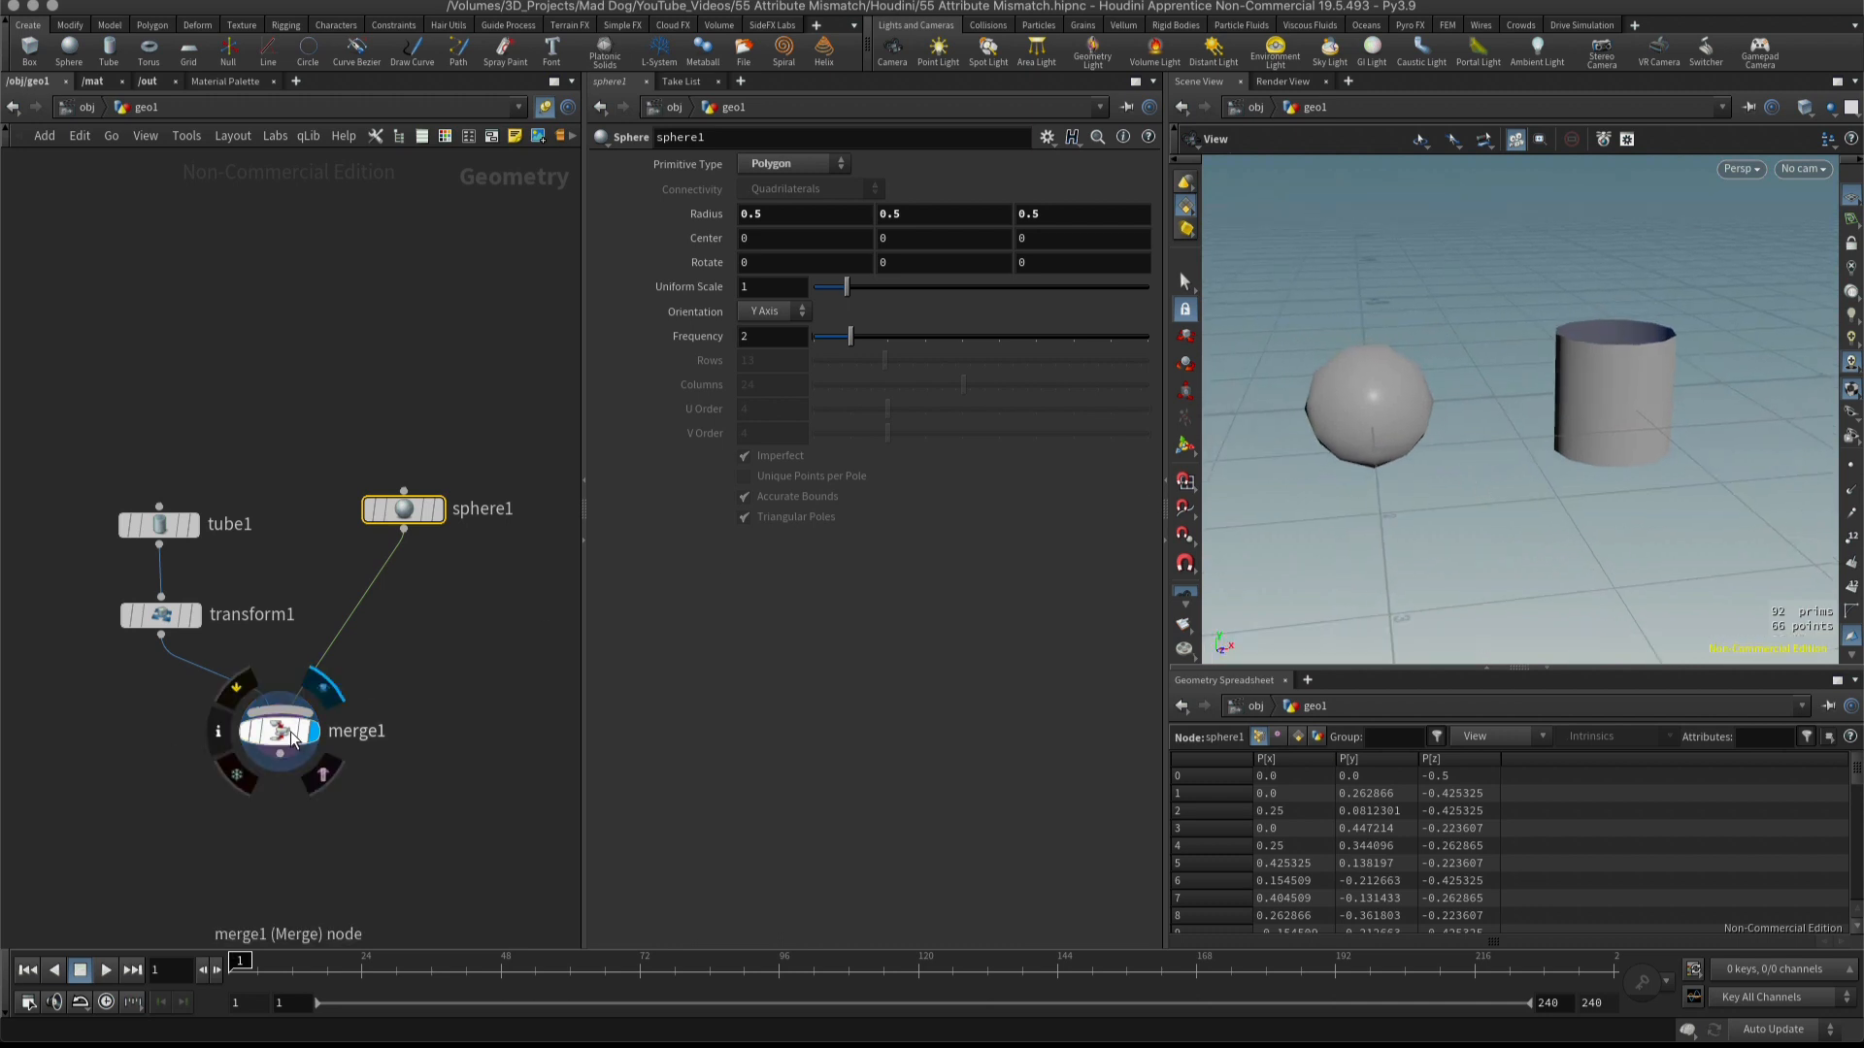
Move the tube and transform nodes up together to make room above the merge node.
drag(310, 739, 311, 742)
drag(1460, 462, 1470, 460)
drag(33, 470, 265, 653)
drag(161, 615, 143, 554)
click(251, 613)
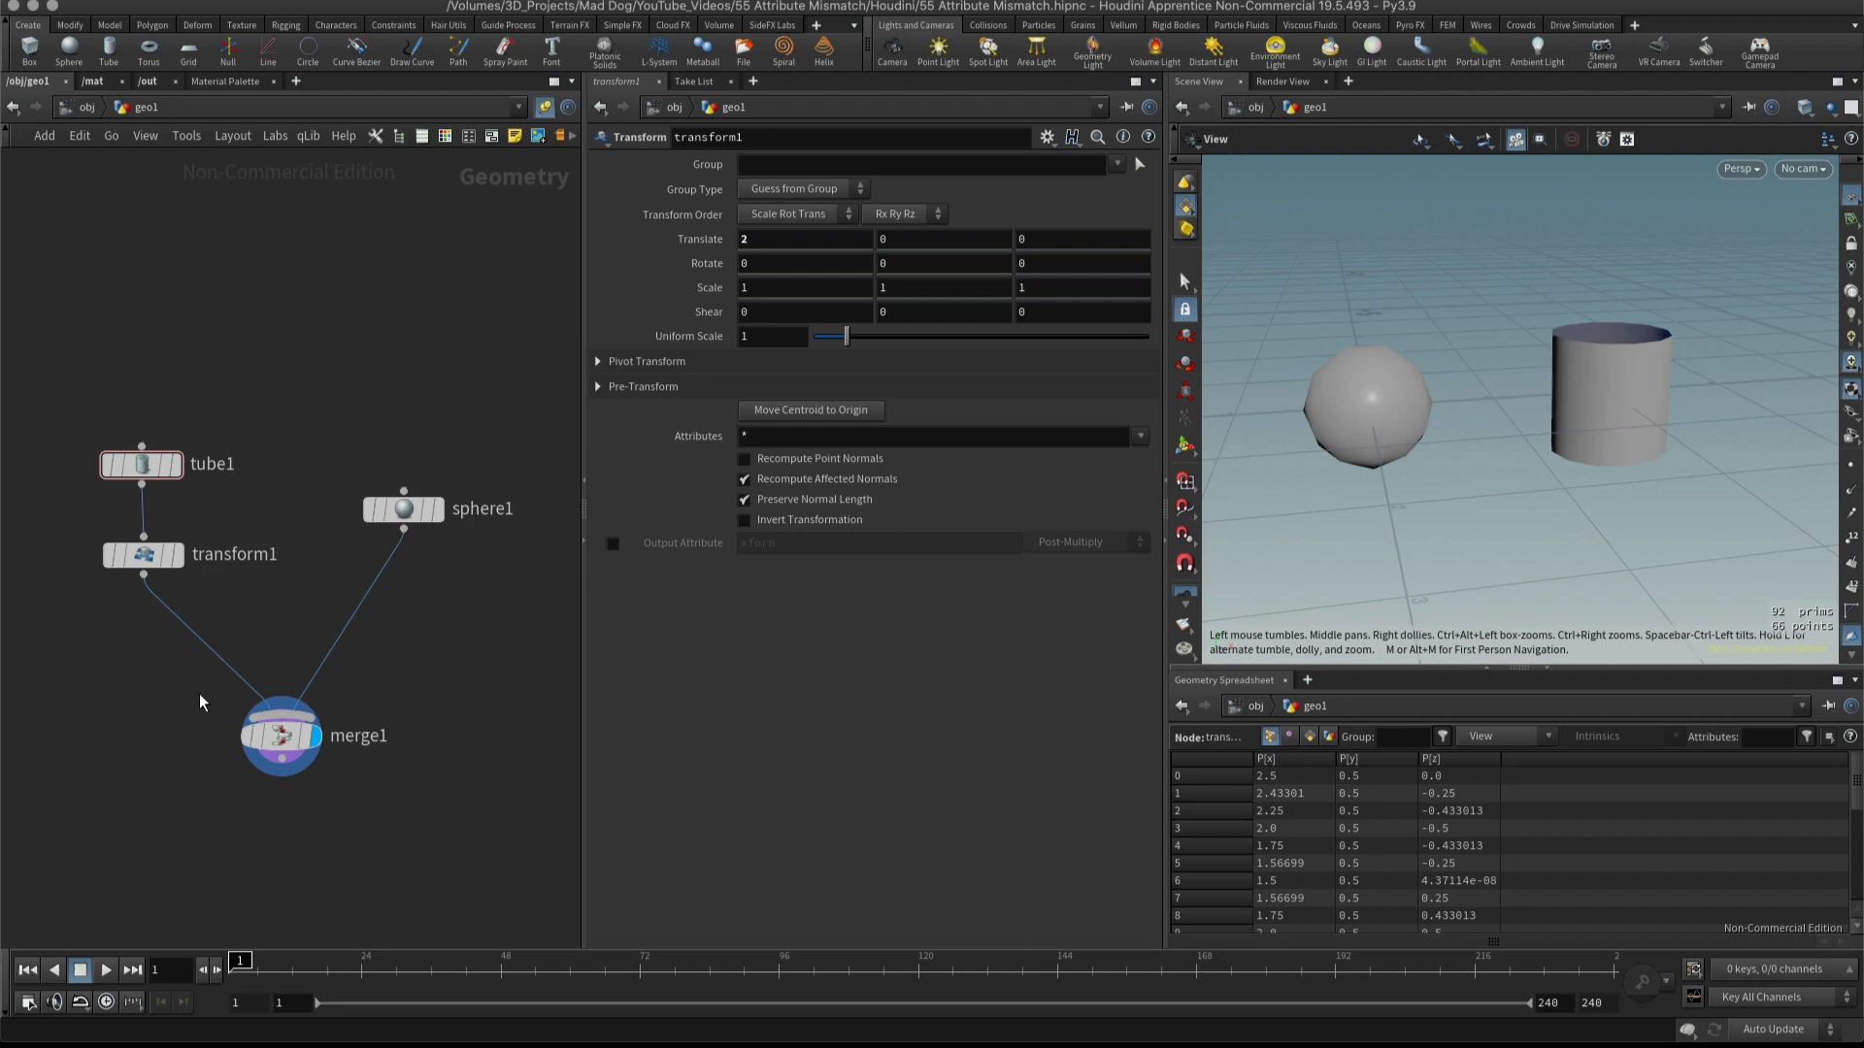
Insert a Color node between the transform and merge nodes, align it under the transform, and display it.
key(Tab)
text(co)
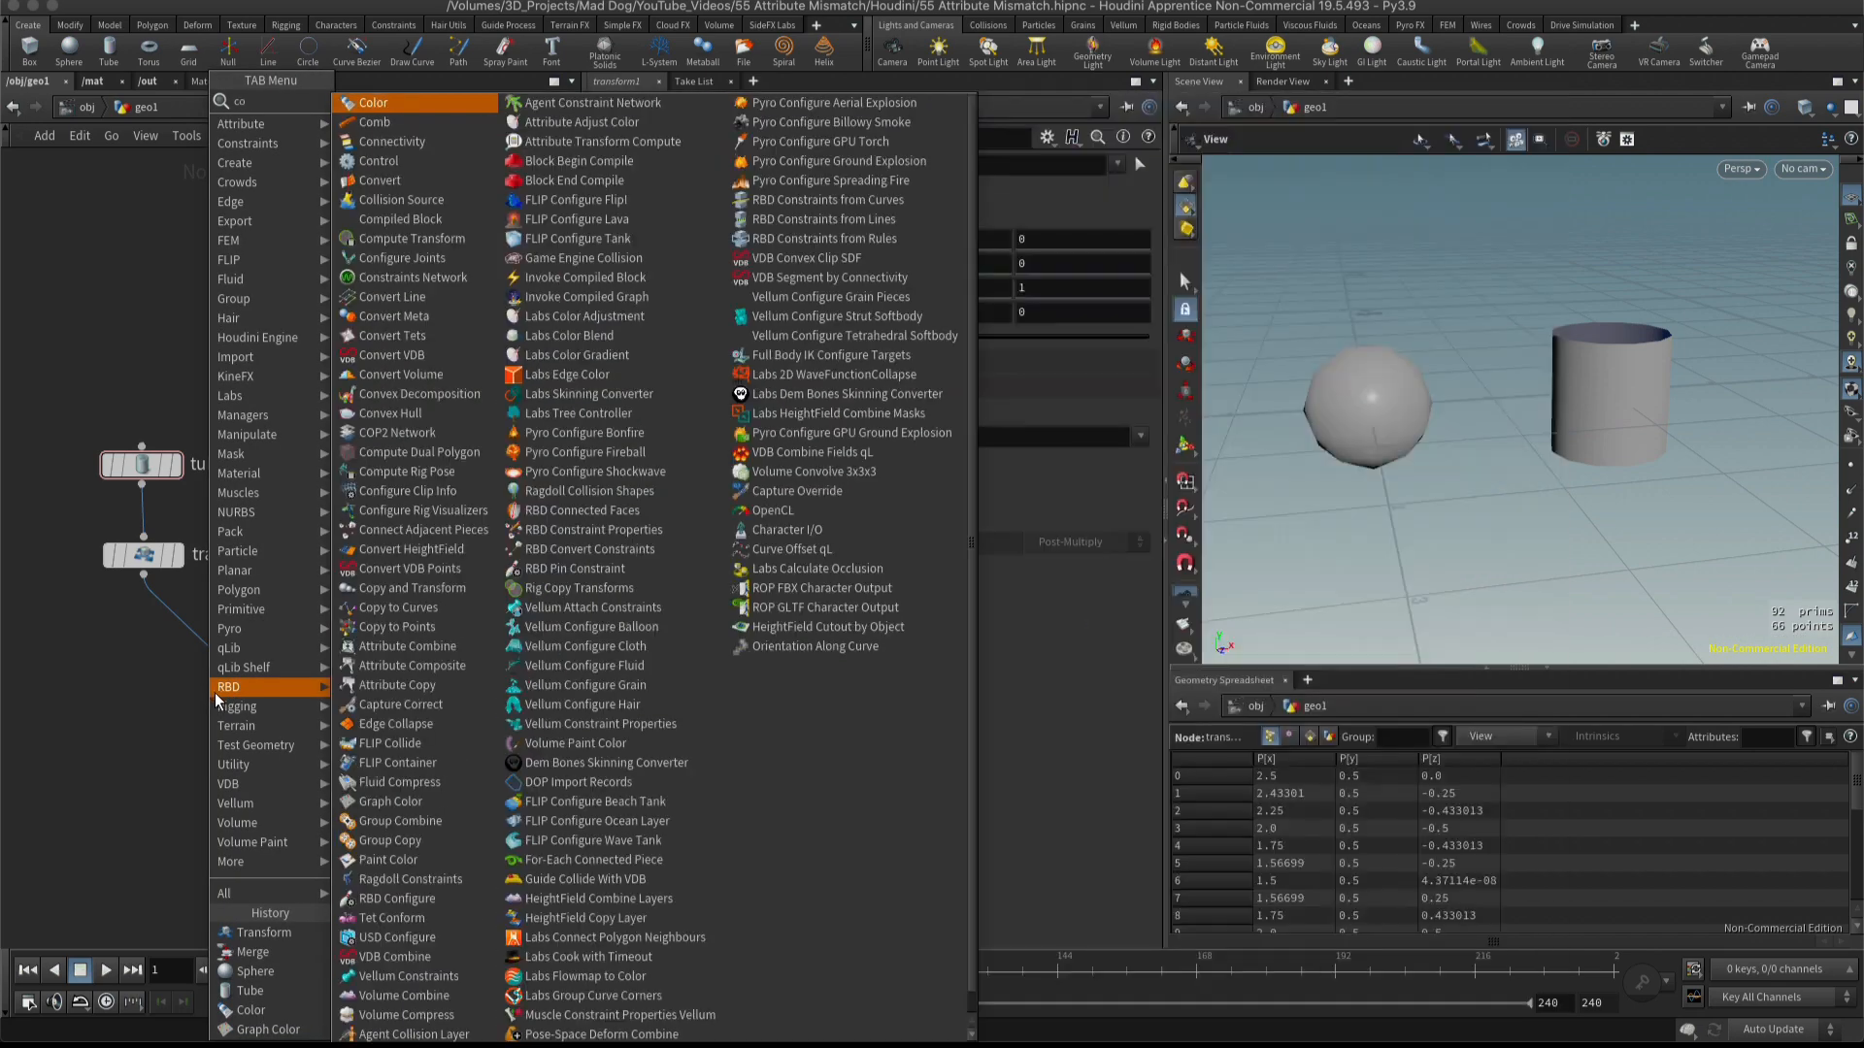
text(l)
click(399, 104)
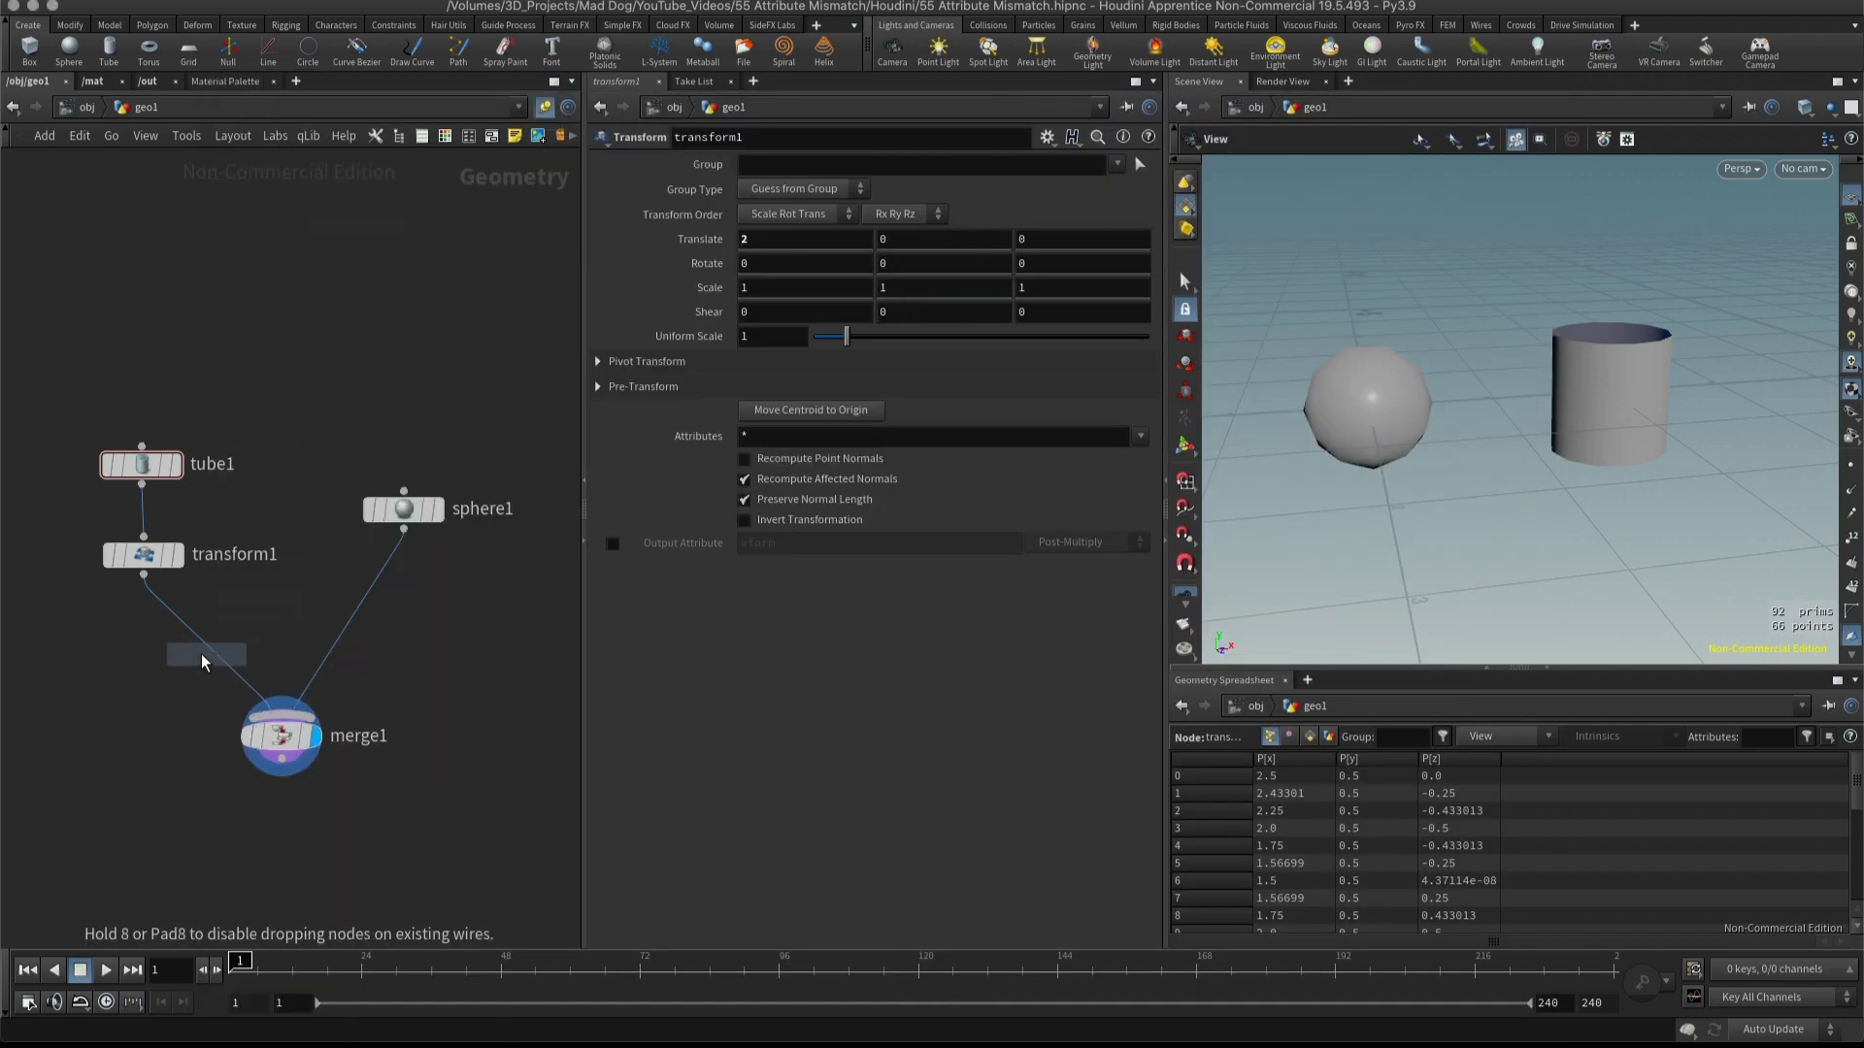
click(191, 658)
drag(198, 659, 153, 657)
click(178, 647)
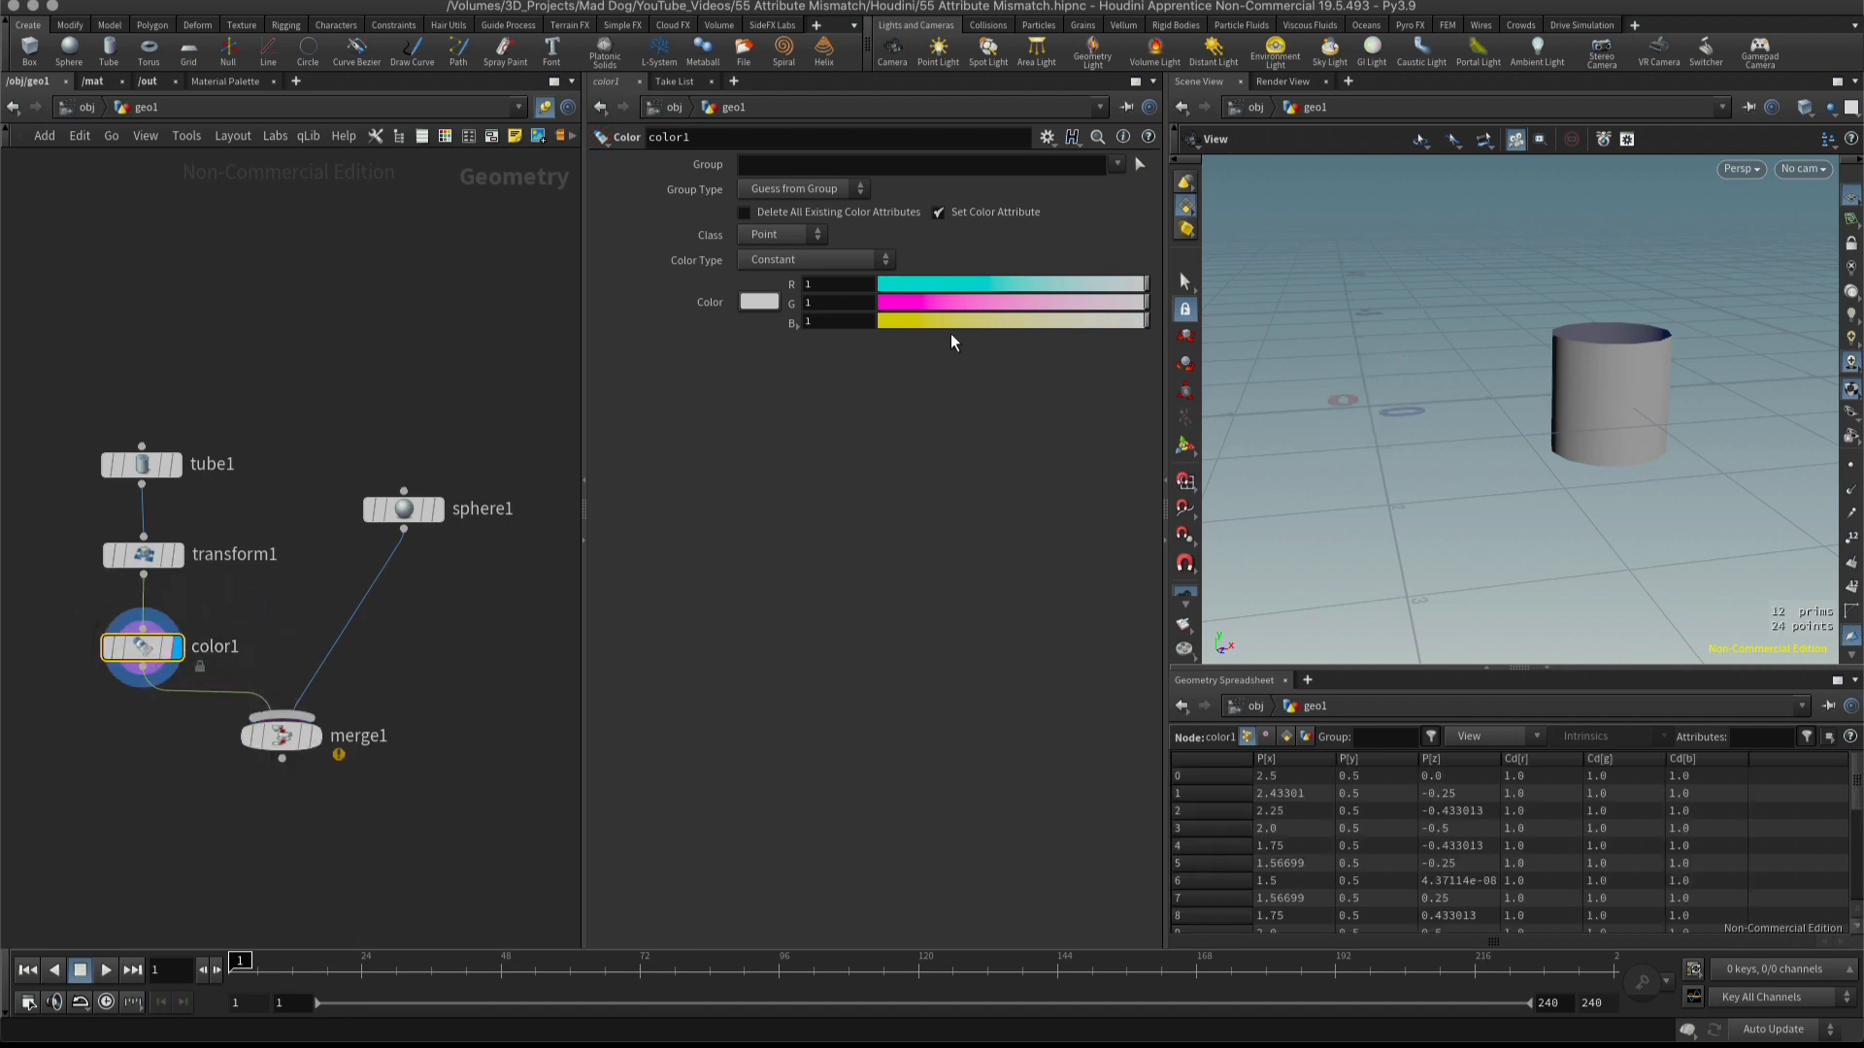
Set the tube's color to a blue with R 0.182 and G 0.353, and display the merge node.
mouse_move(946, 287)
mouse_down()
mouse_move(928, 283)
mouse_move(975, 303)
mouse_up()
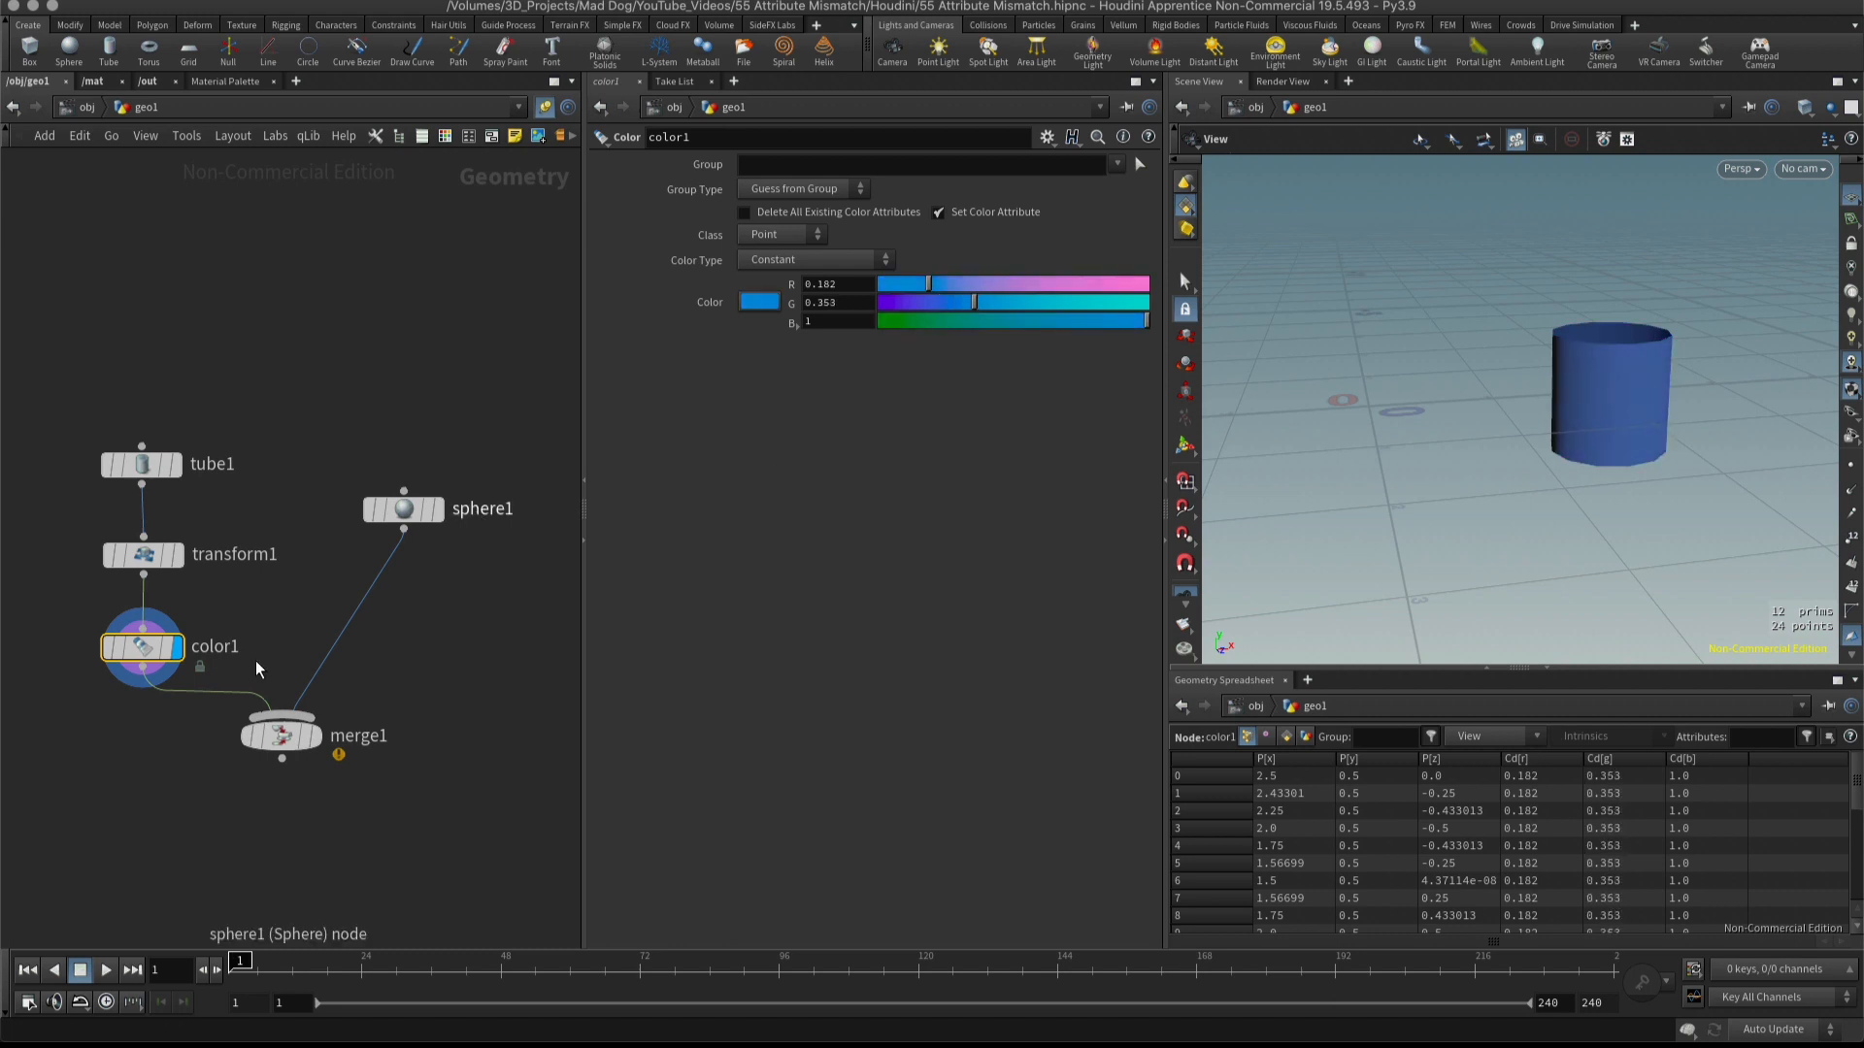
click(317, 743)
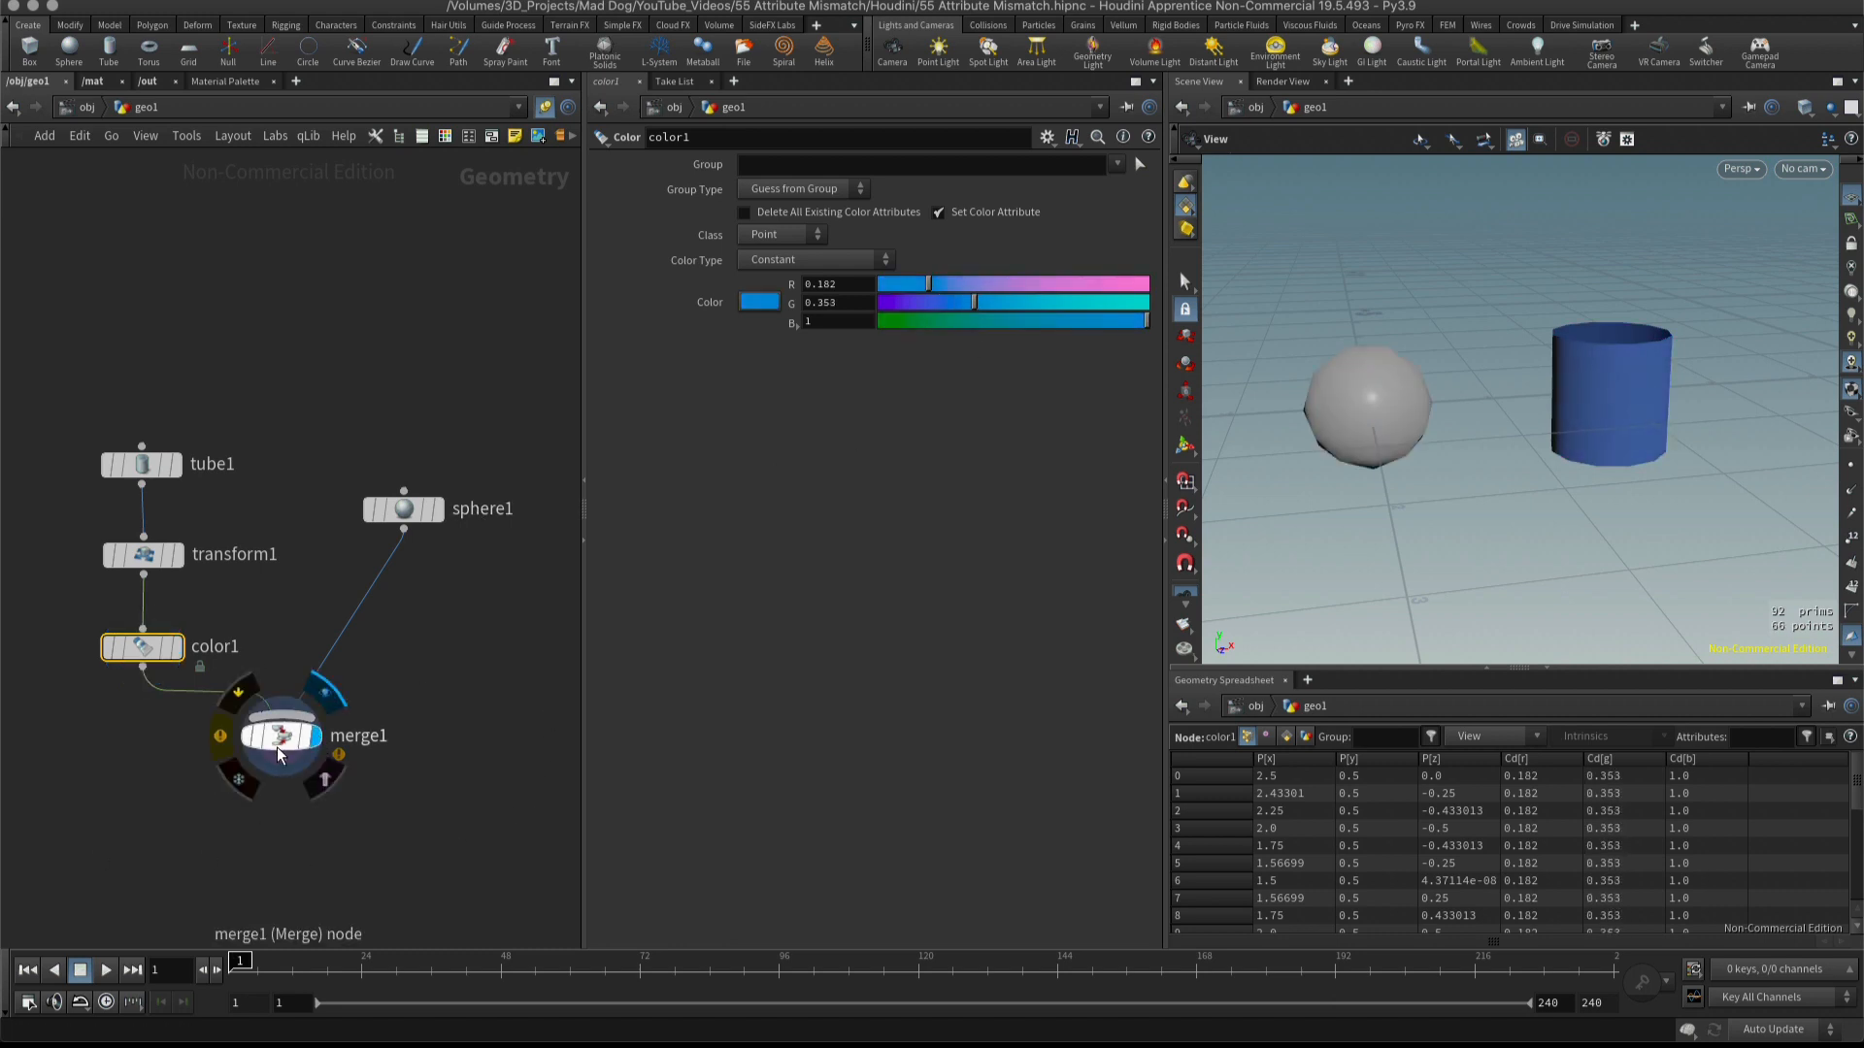
click(281, 735)
drag(1553, 482, 1621, 460)
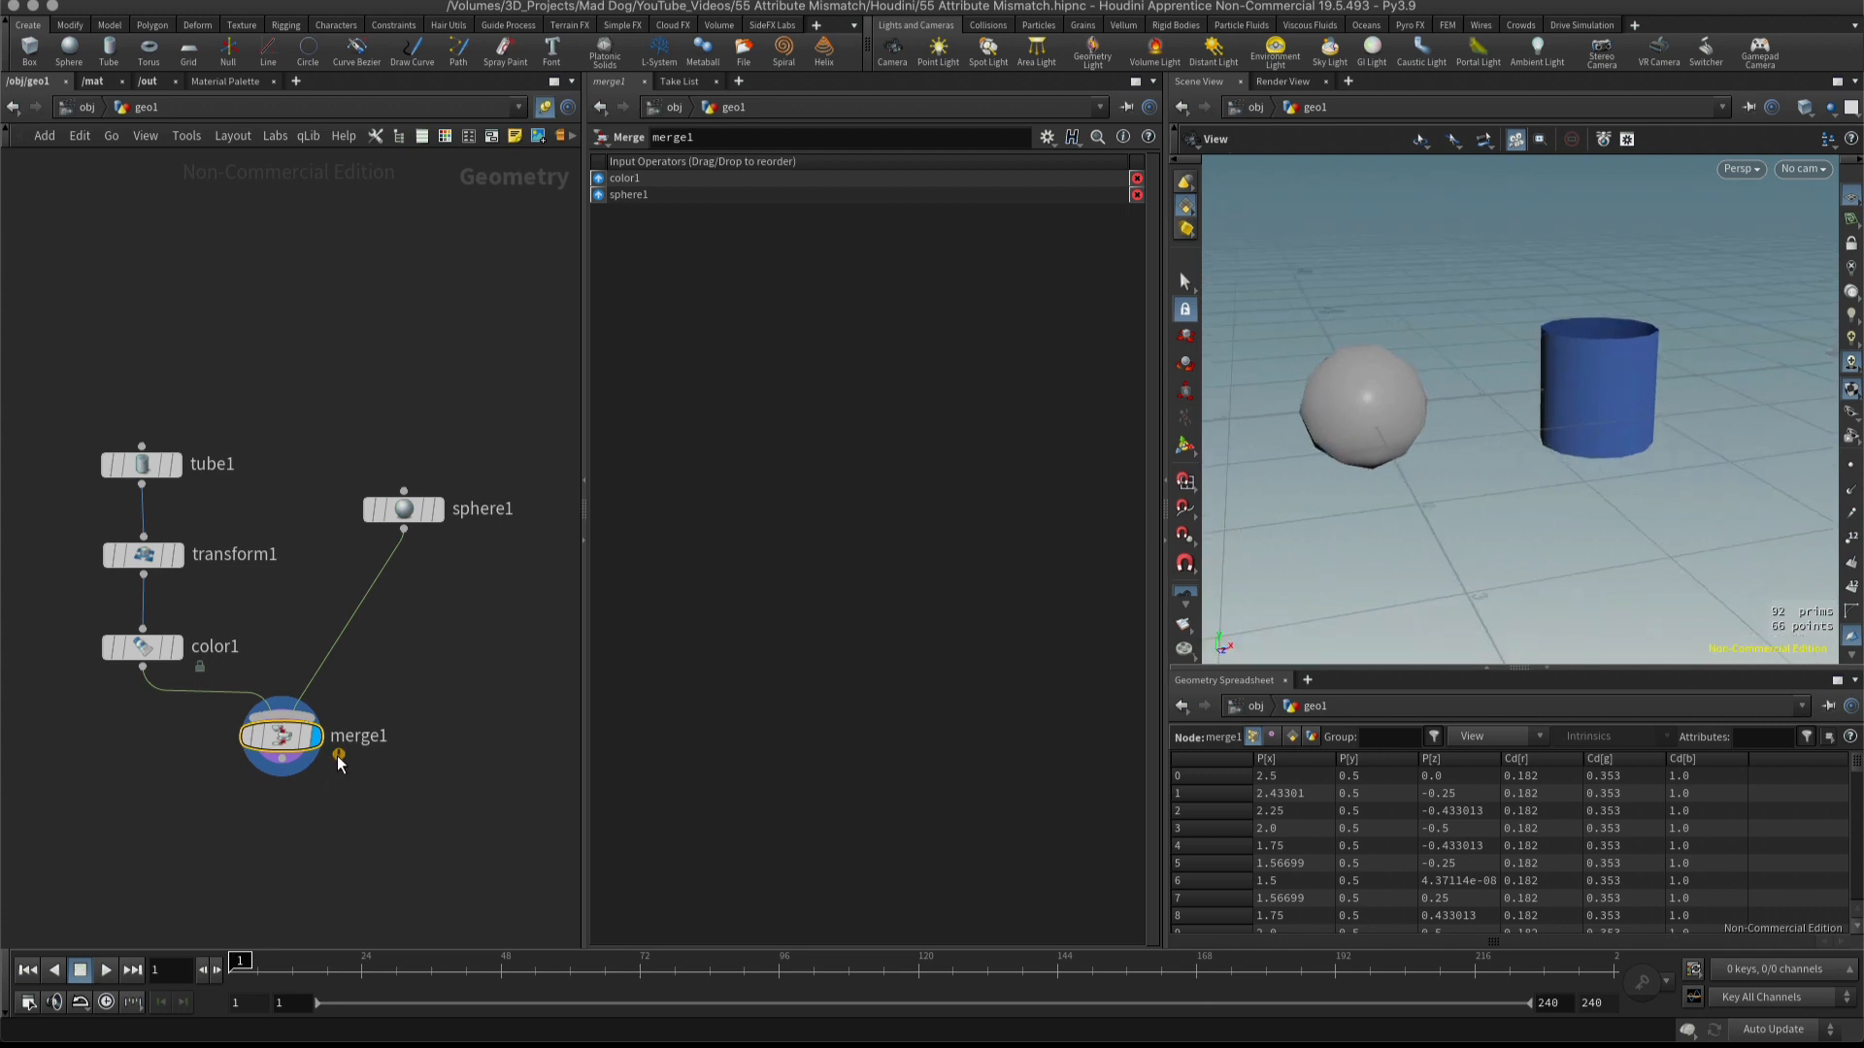
Read the warning in the merge node's info window and close the window.
mouse_move(217, 742)
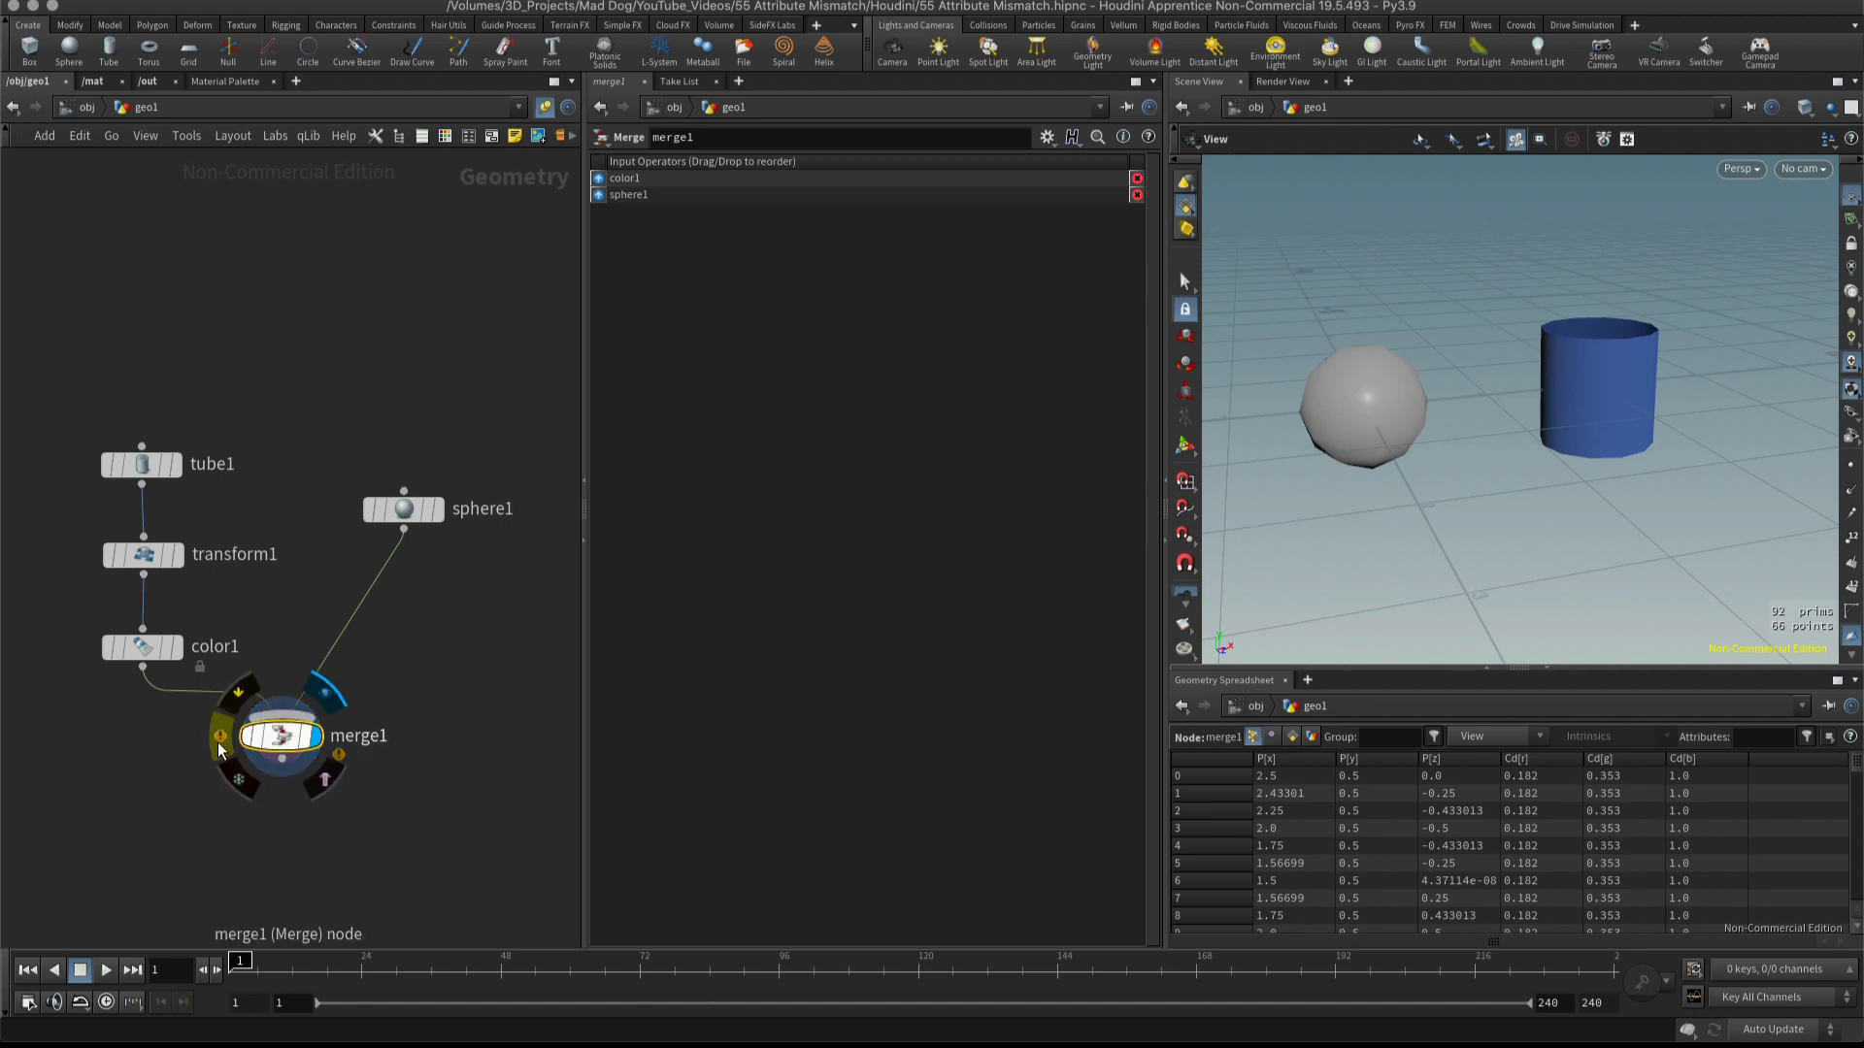
click(222, 743)
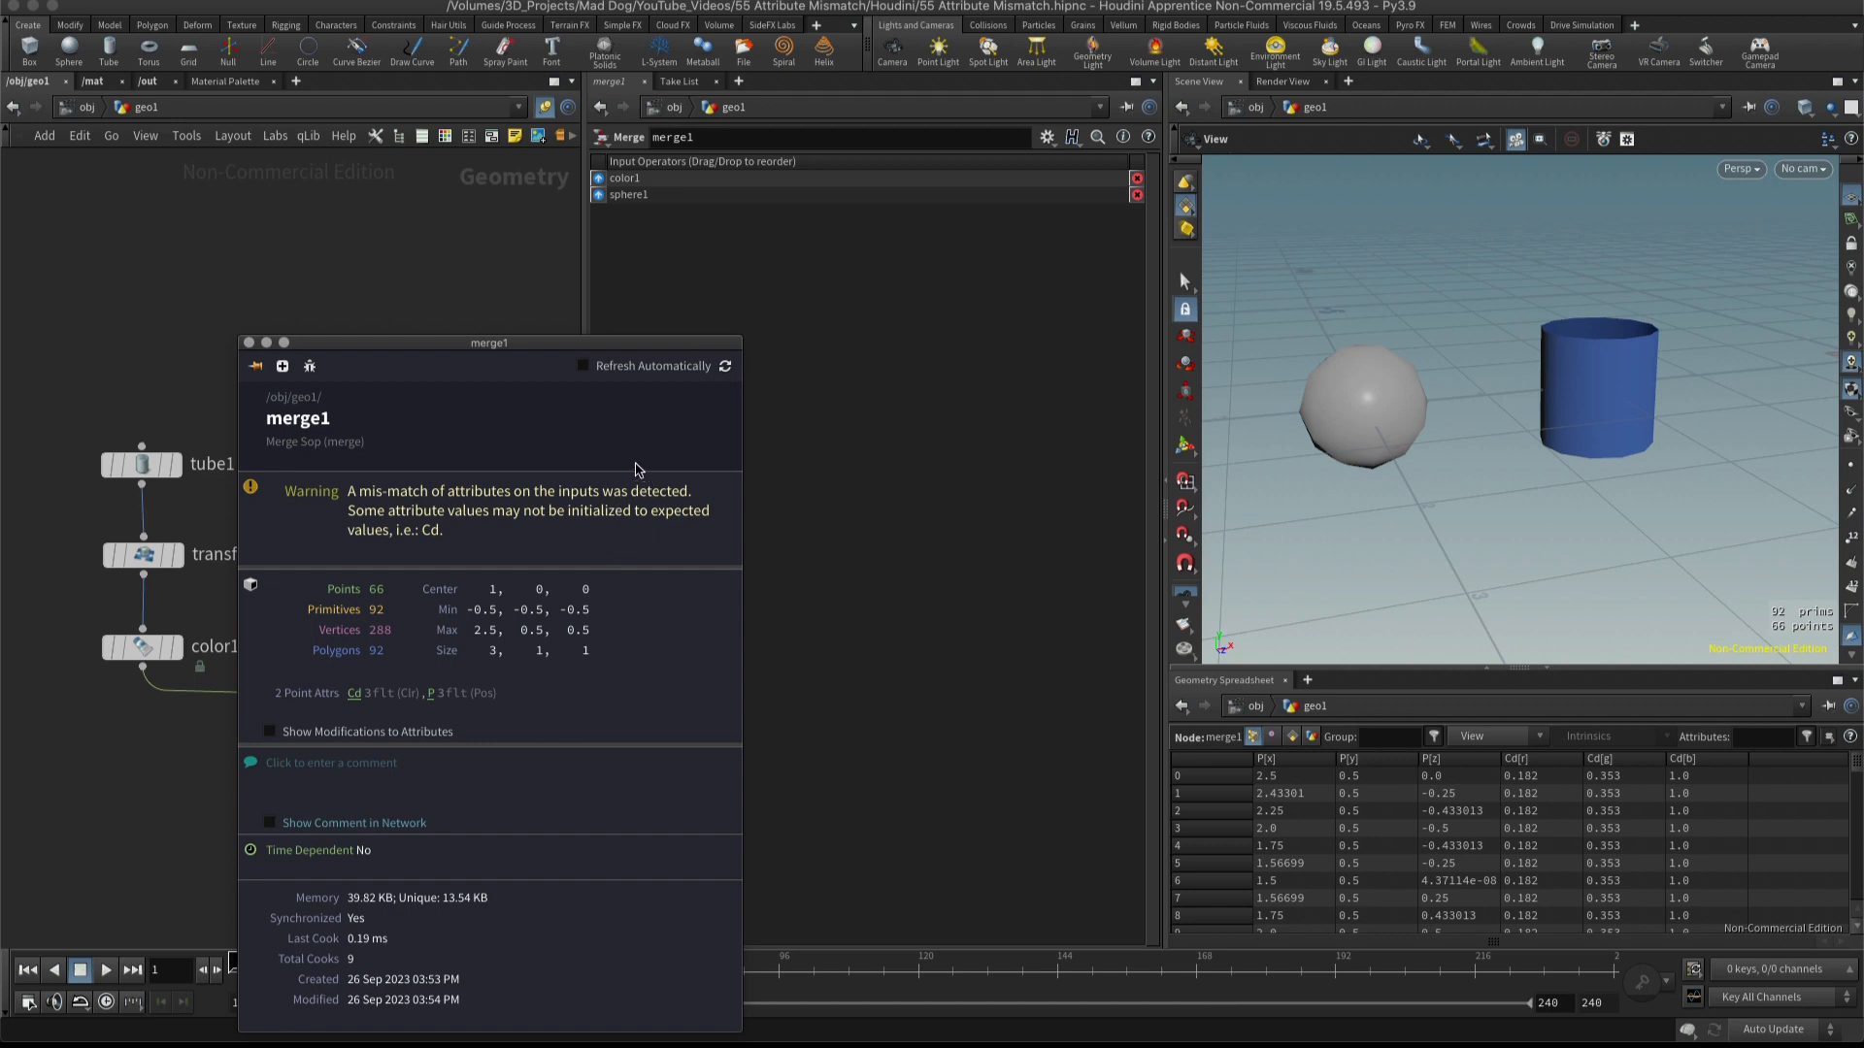
click(249, 345)
Move the sphere node slightly up and place the merge node below it.
drag(394, 501, 400, 487)
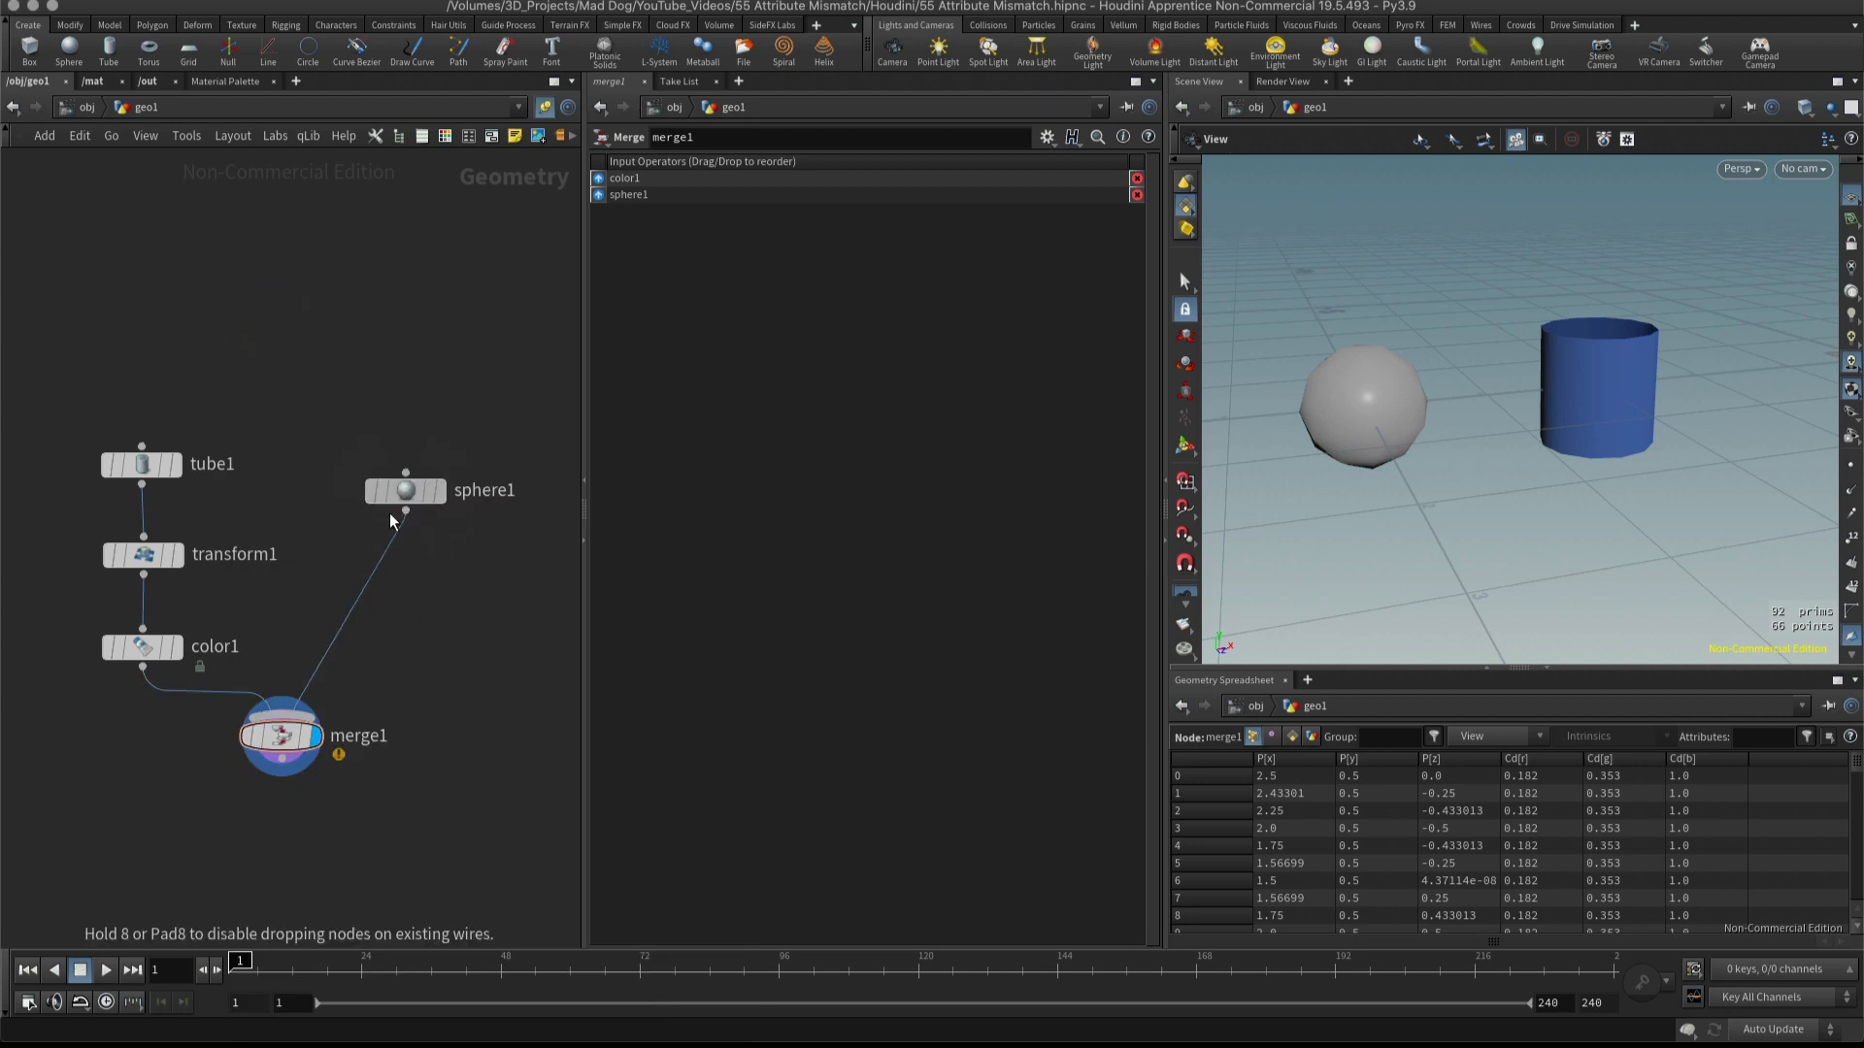
drag(282, 738, 378, 745)
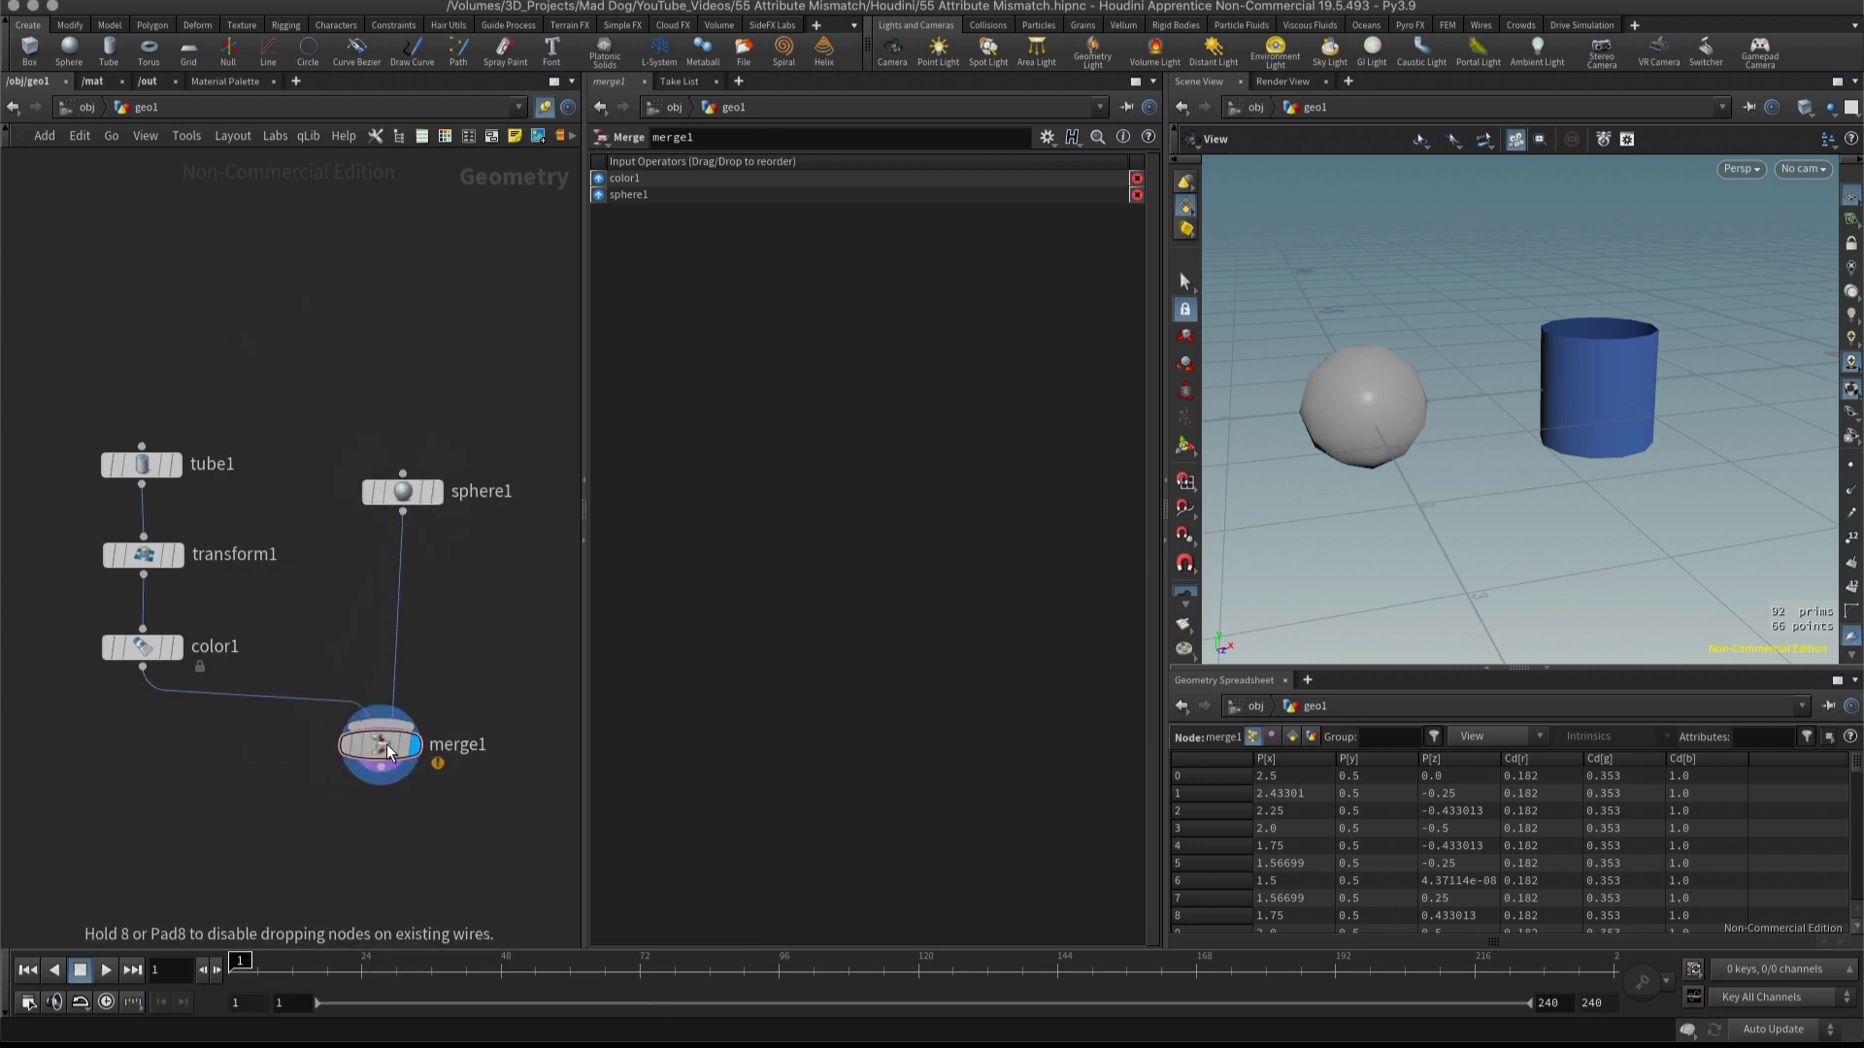
Compare the Cd values in the geometry spreadsheet for the color node and the merge node.
click(177, 646)
click(148, 648)
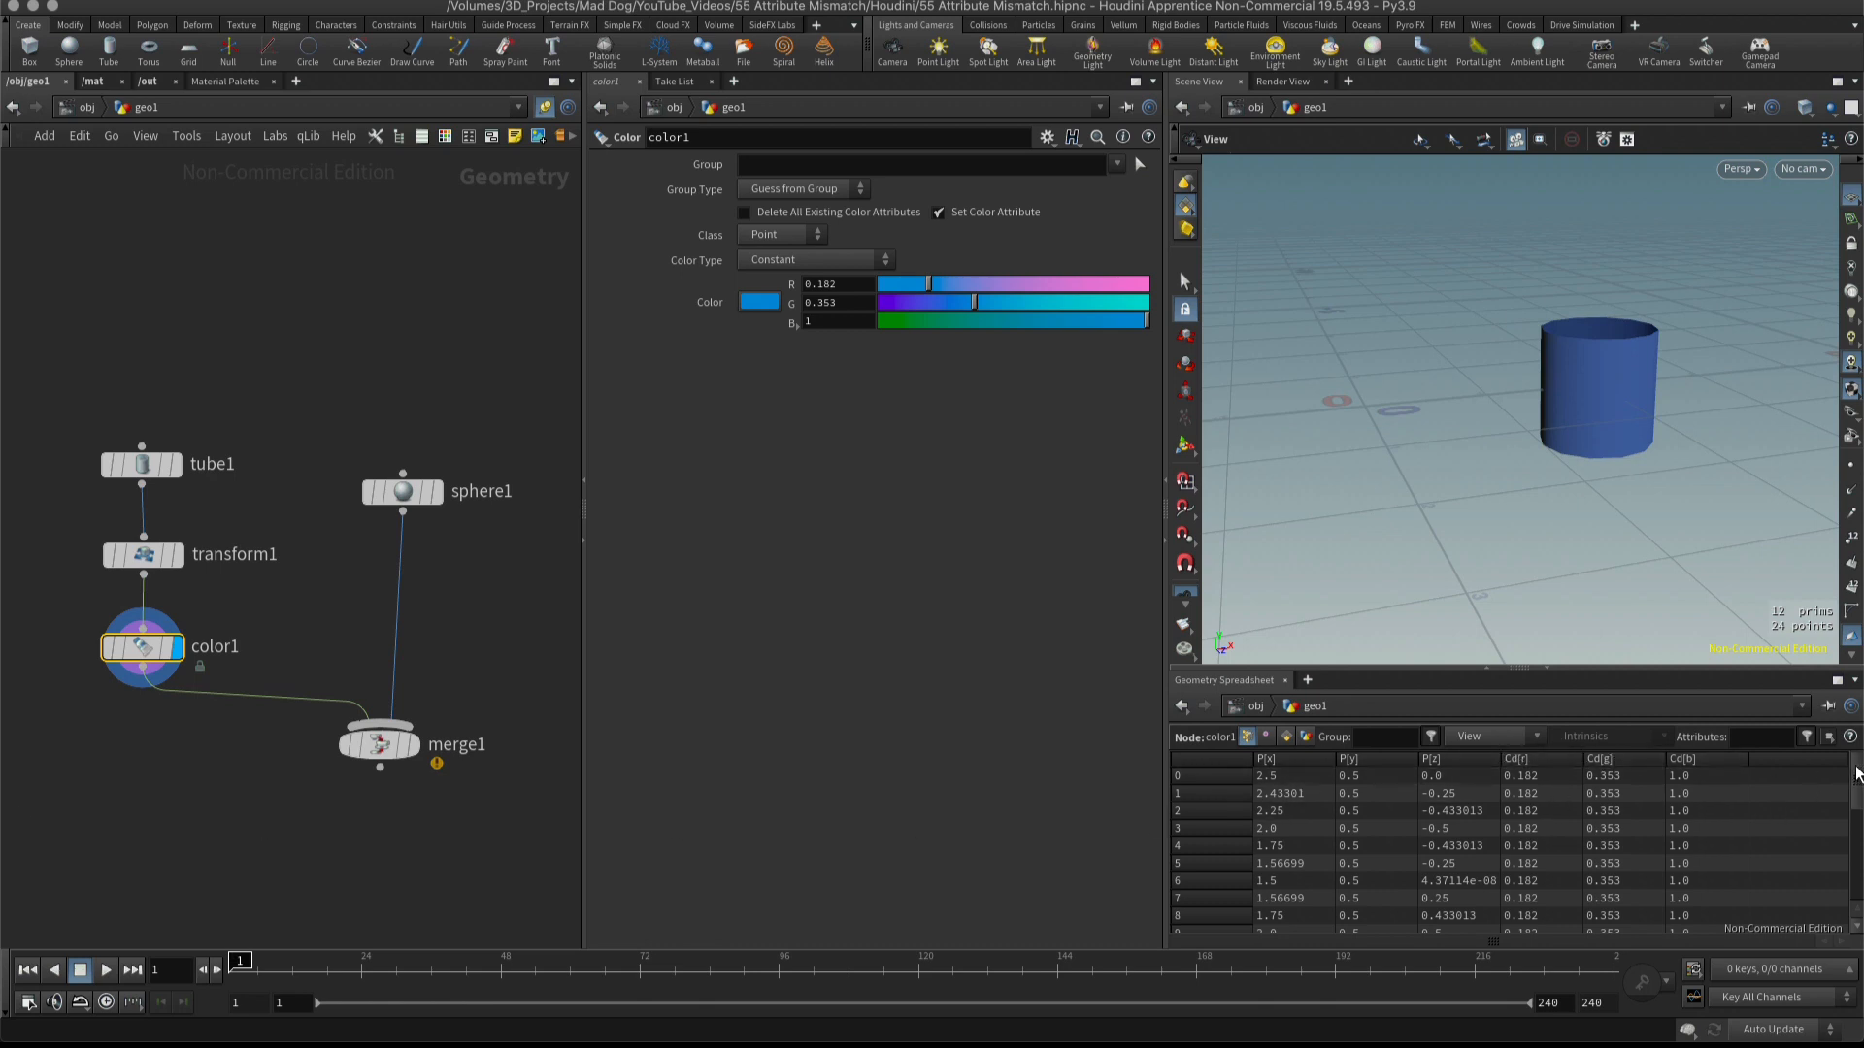
drag(1856, 774, 1847, 867)
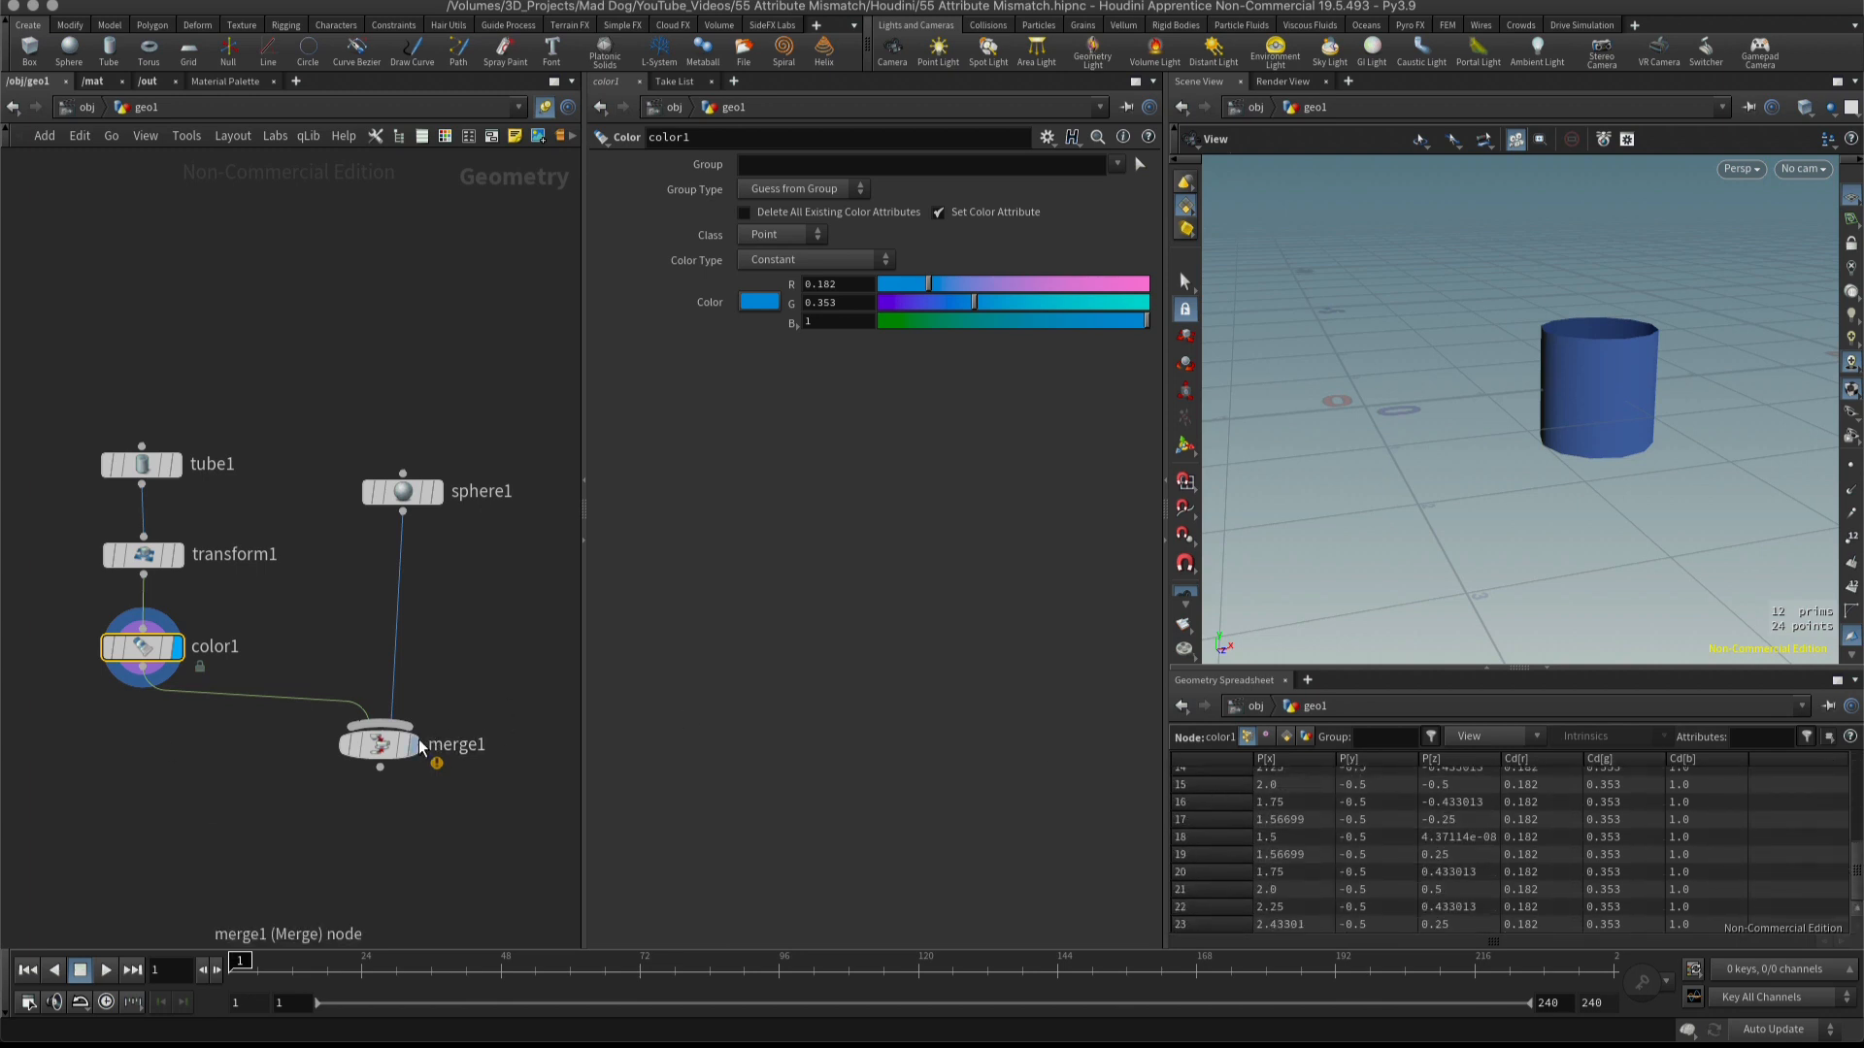
key(r)
click(381, 749)
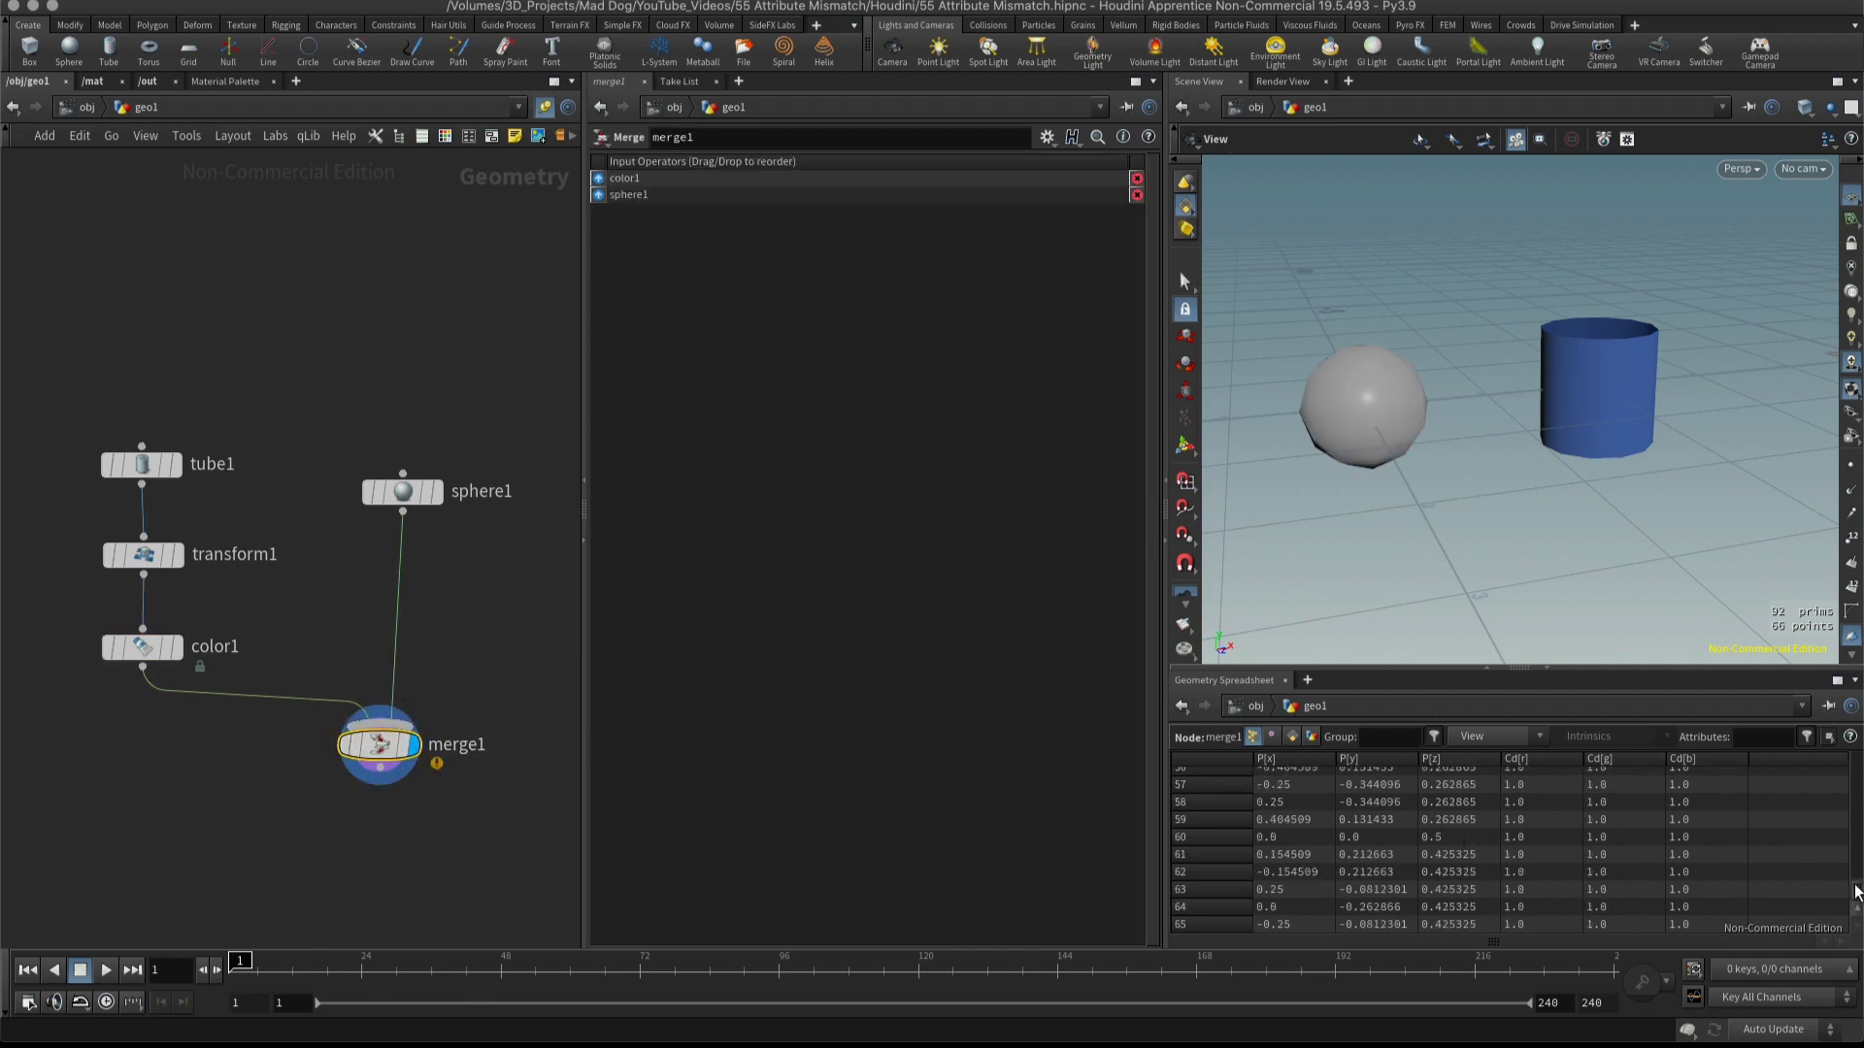
Examine the merge node's Cd values for the tube and sphere points throughout the geometry spreadsheet.
drag(1856, 892, 1856, 755)
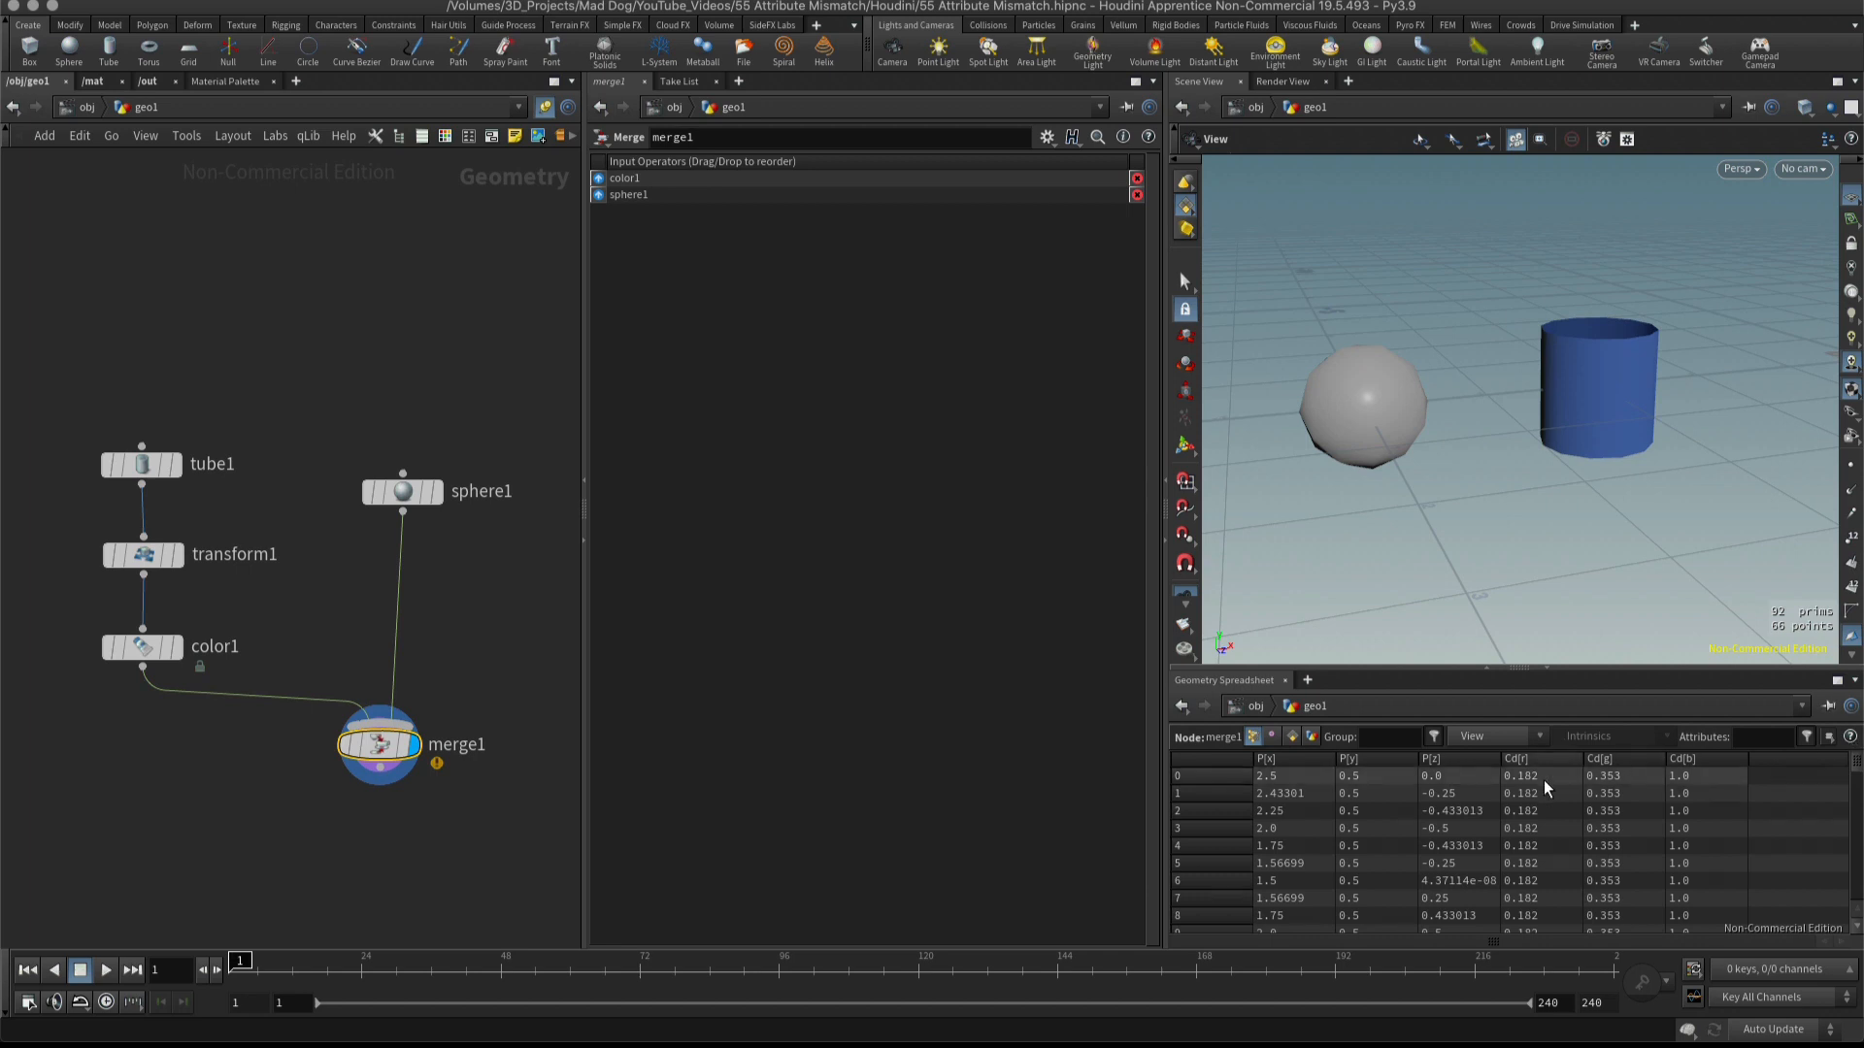
drag(1857, 761, 1854, 879)
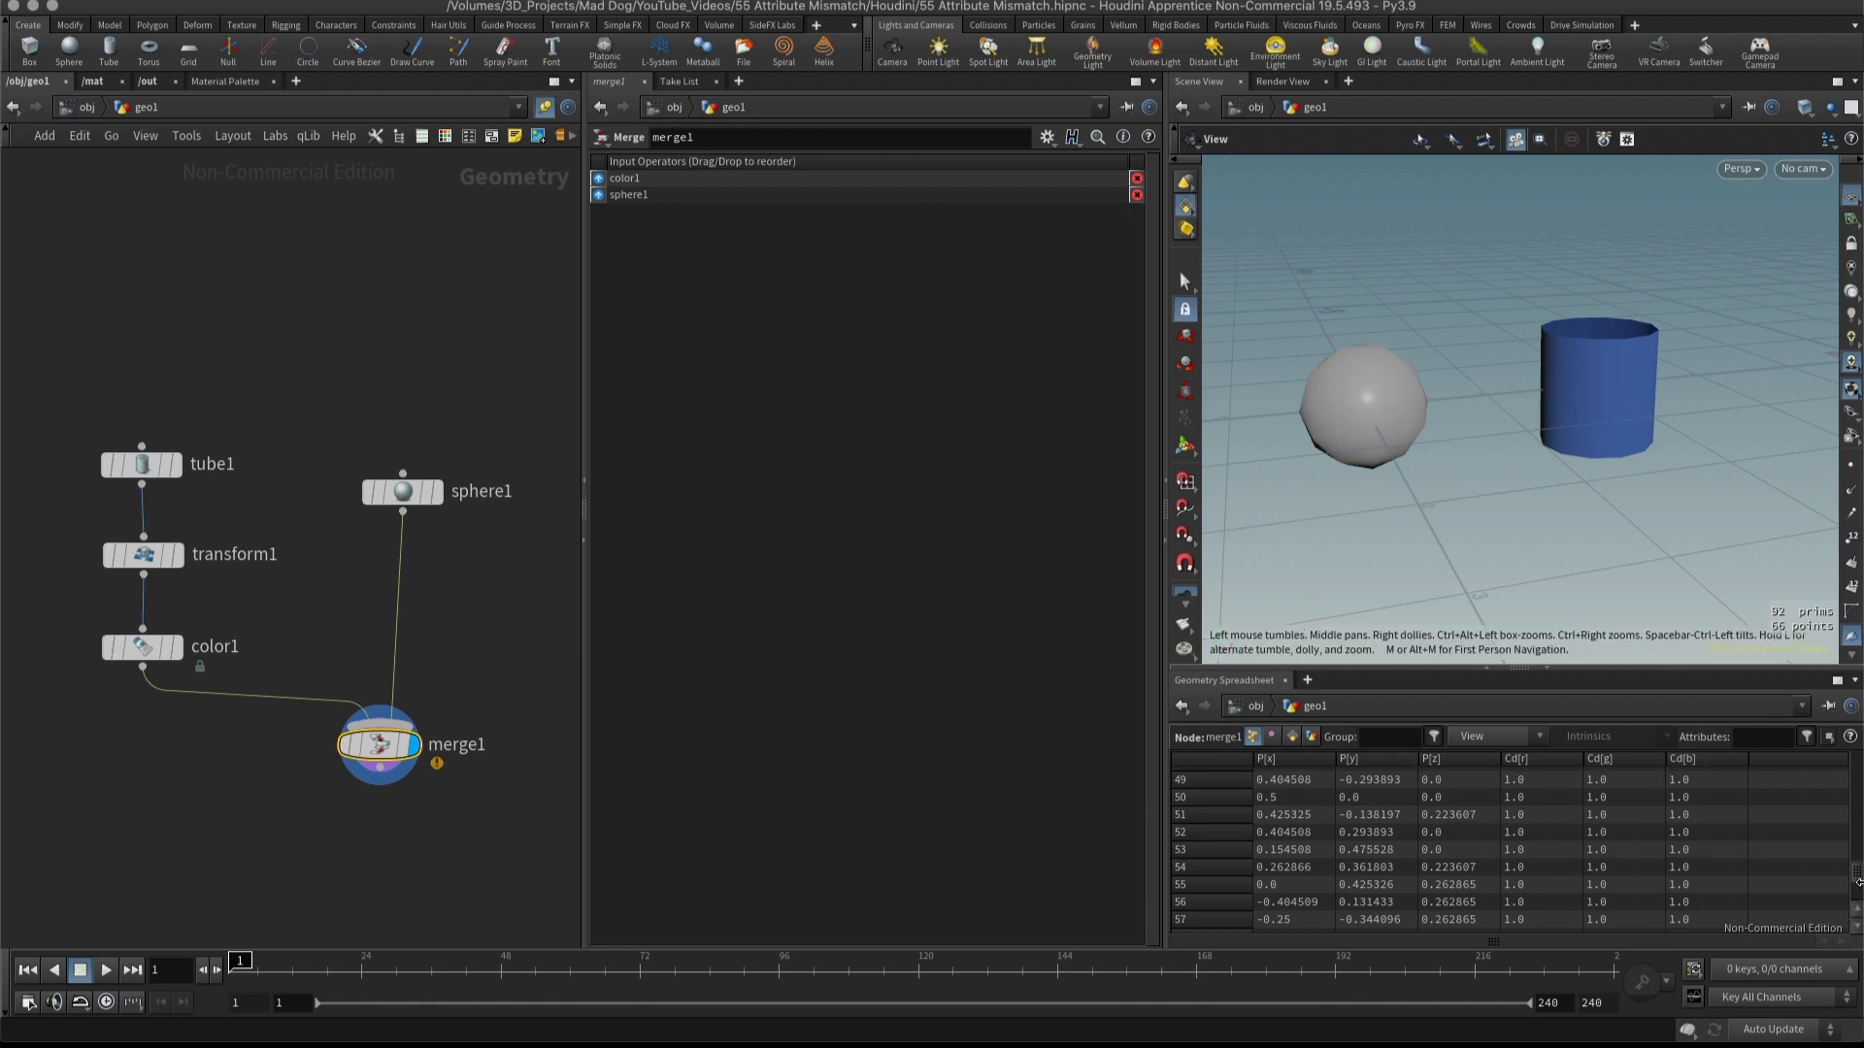
drag(1858, 874, 1856, 776)
Display the sphere, tube color and merge nodes one after another and compare their point attributes in the geometry spreadsheet.
click(407, 495)
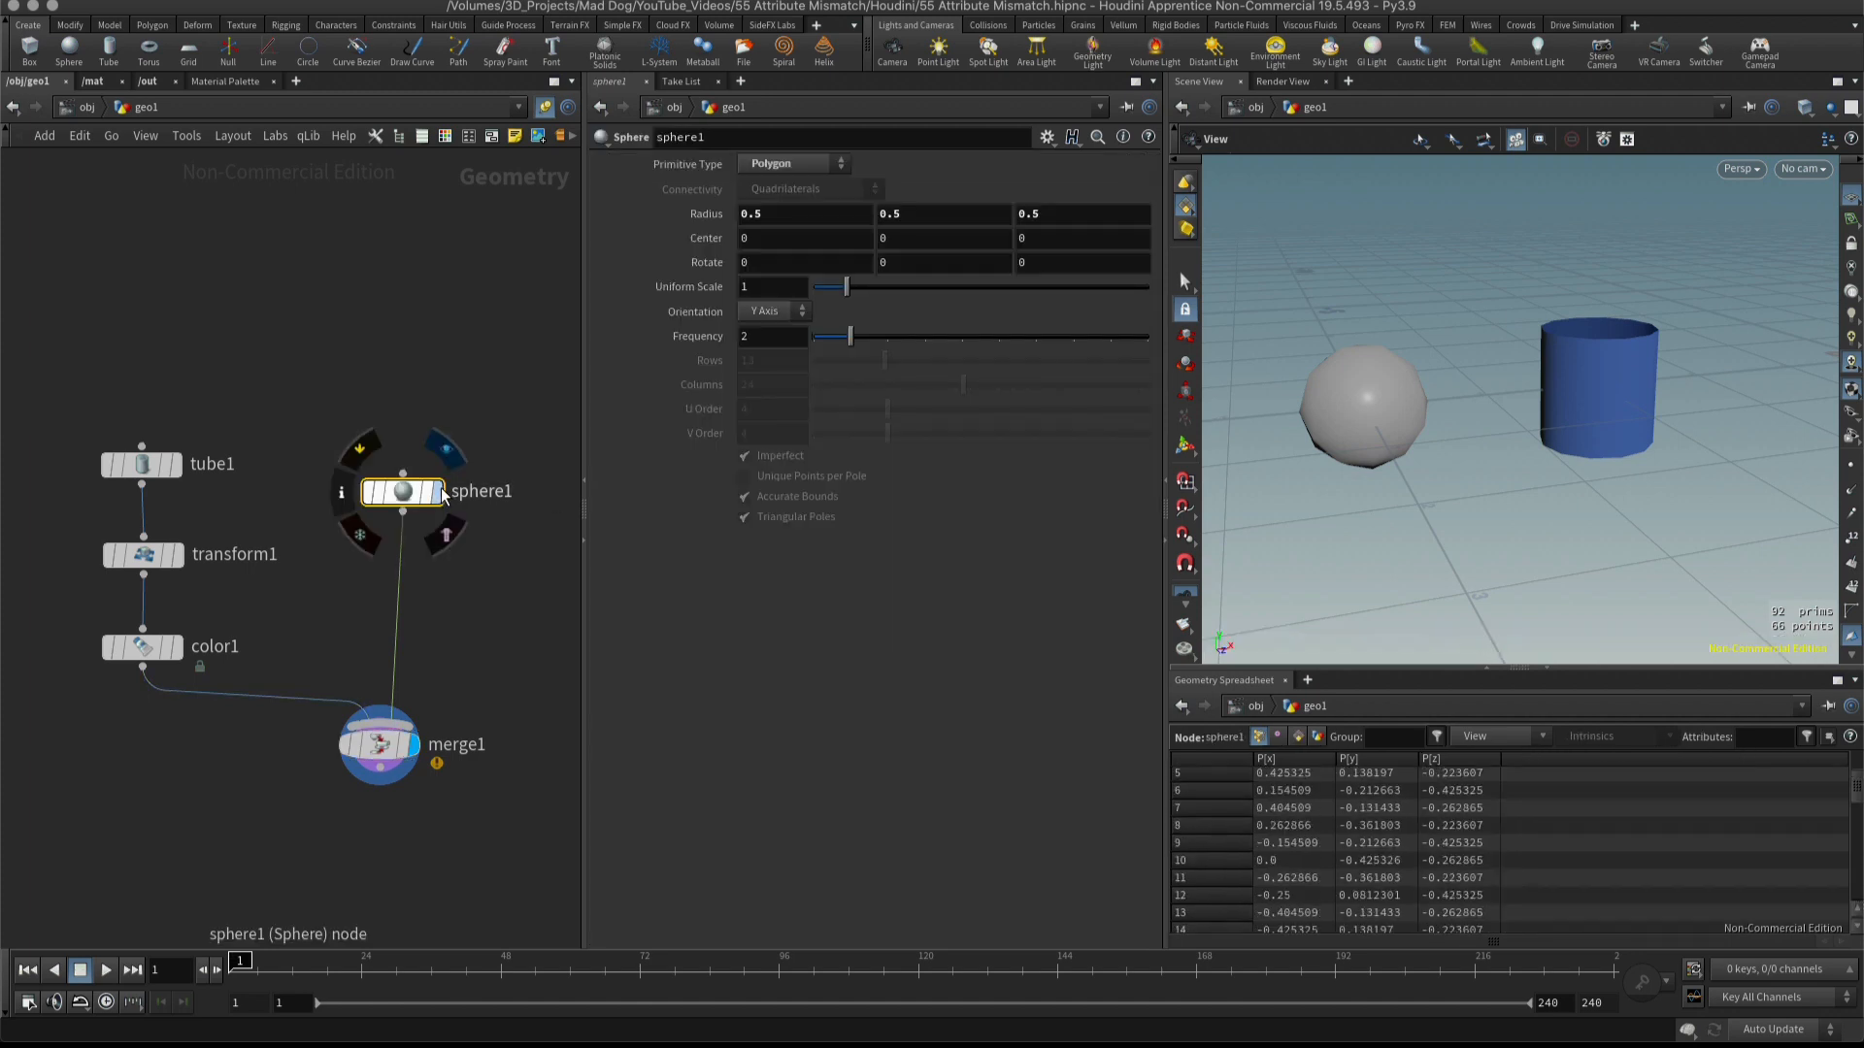
click(437, 493)
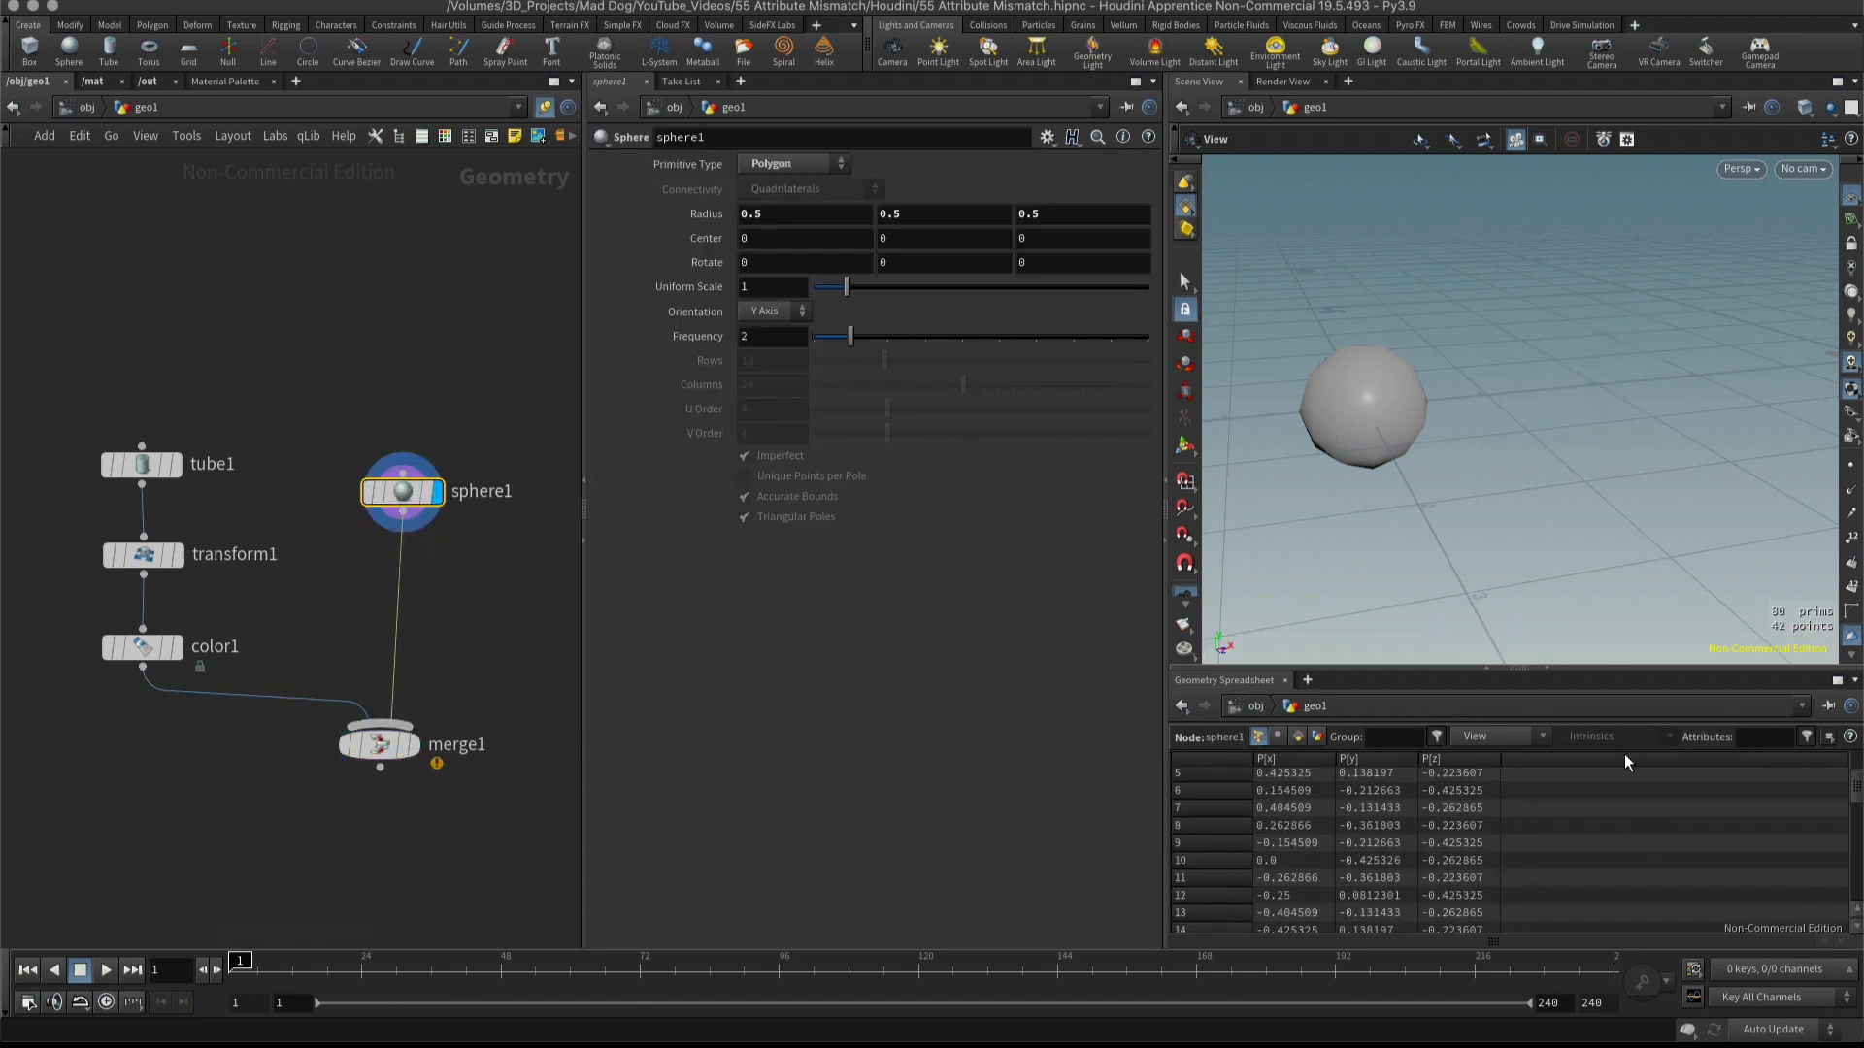
click(175, 646)
click(142, 648)
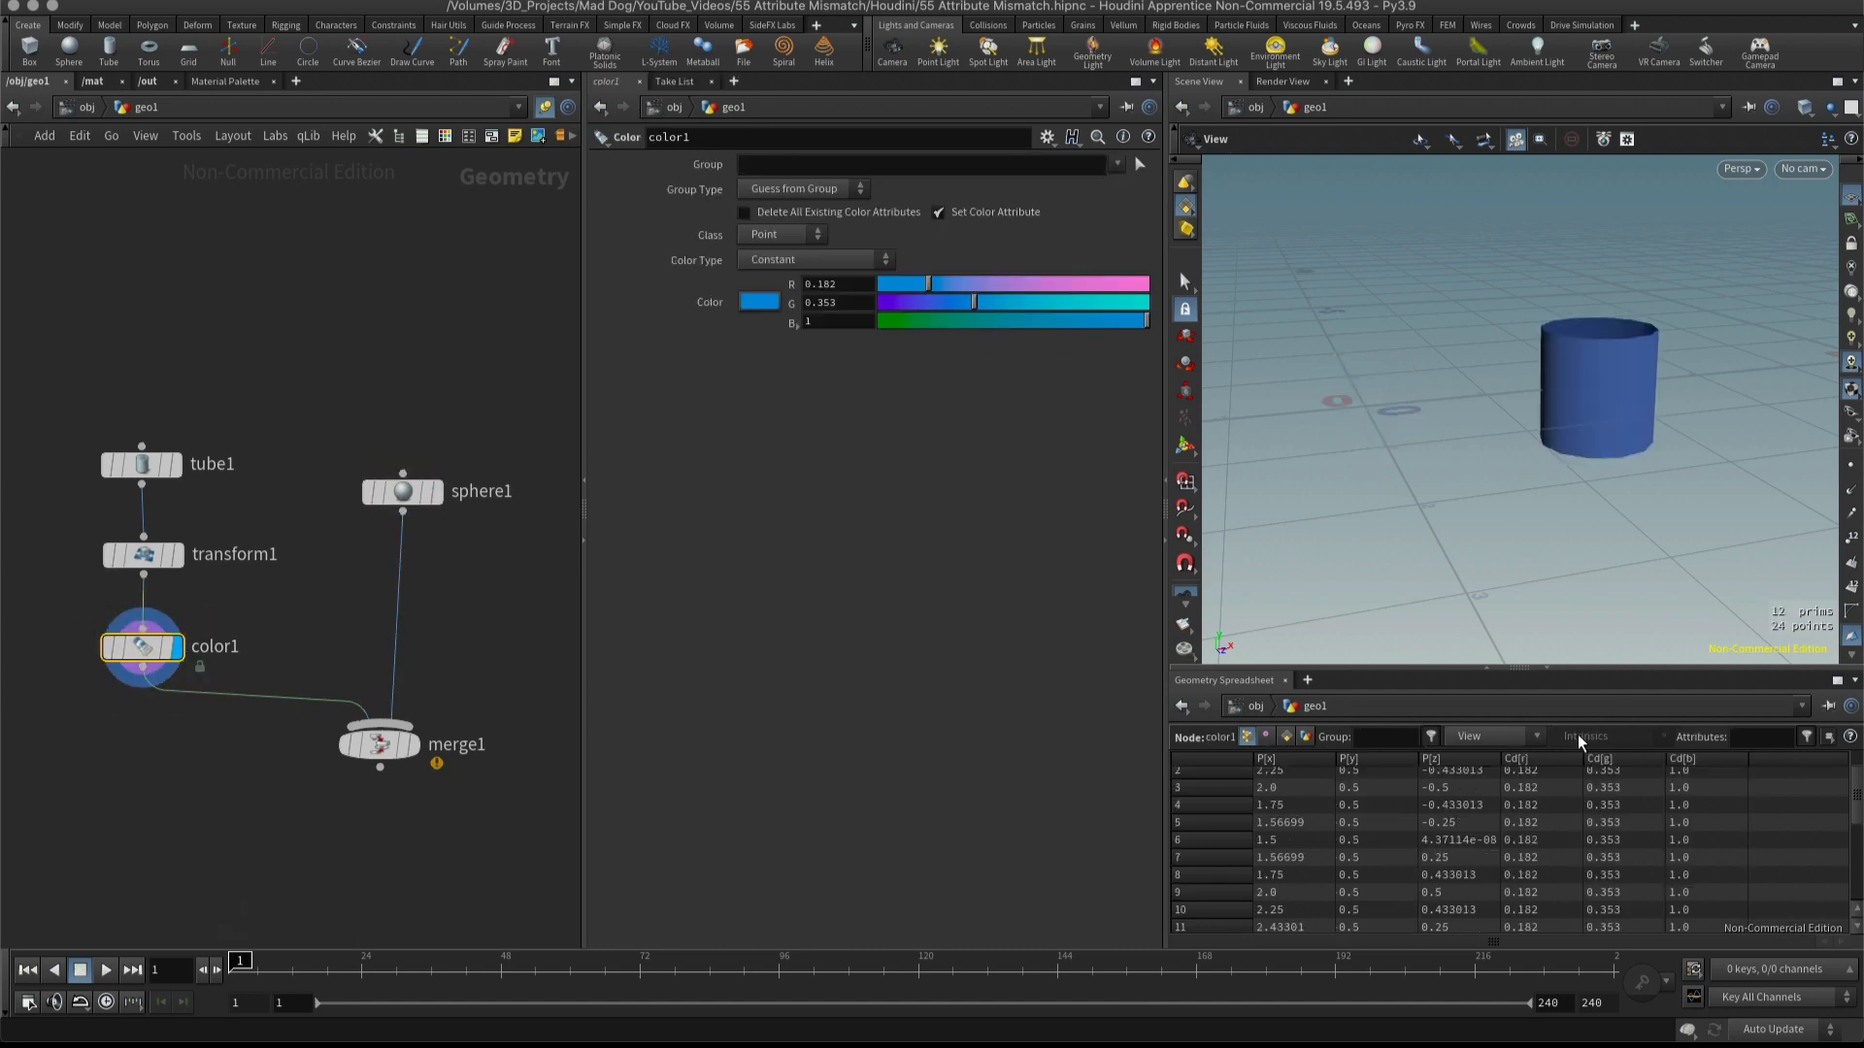
click(396, 752)
click(414, 746)
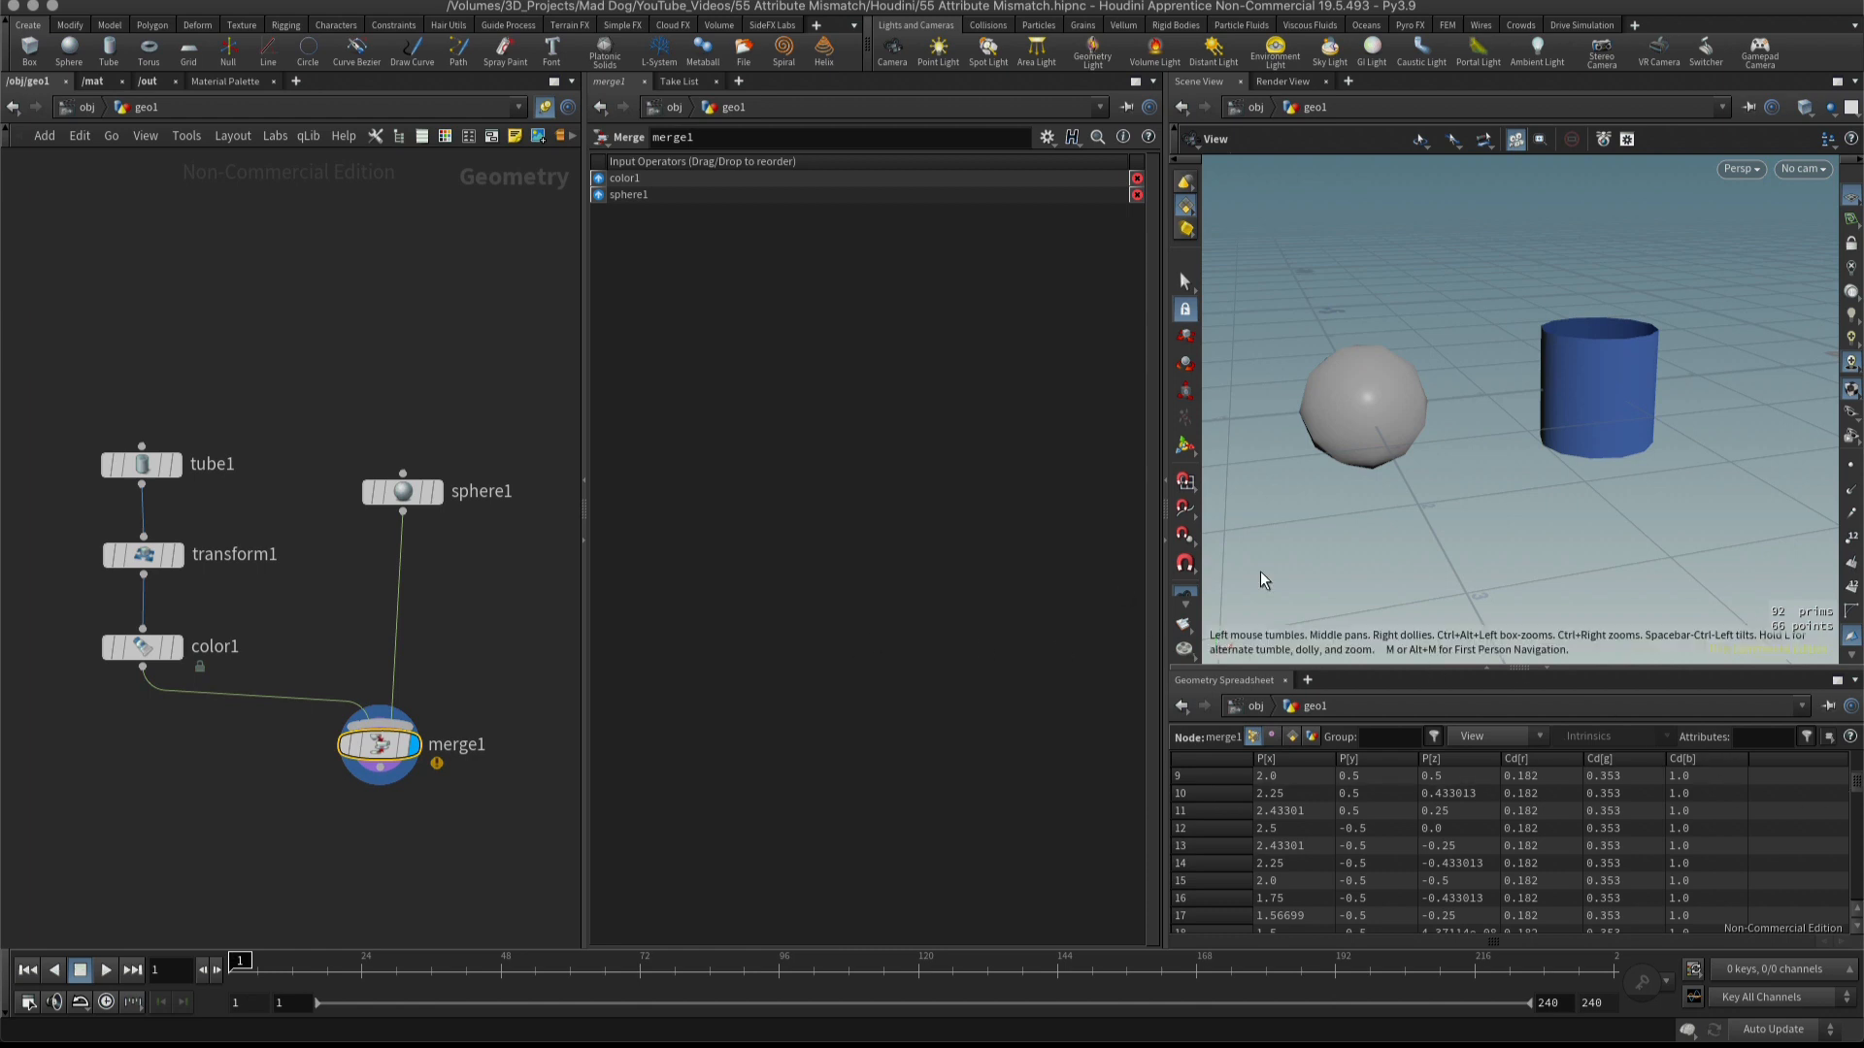
Move the sphere node up and the merge node slightly down to make room between them.
drag(1260, 581, 1616, 521)
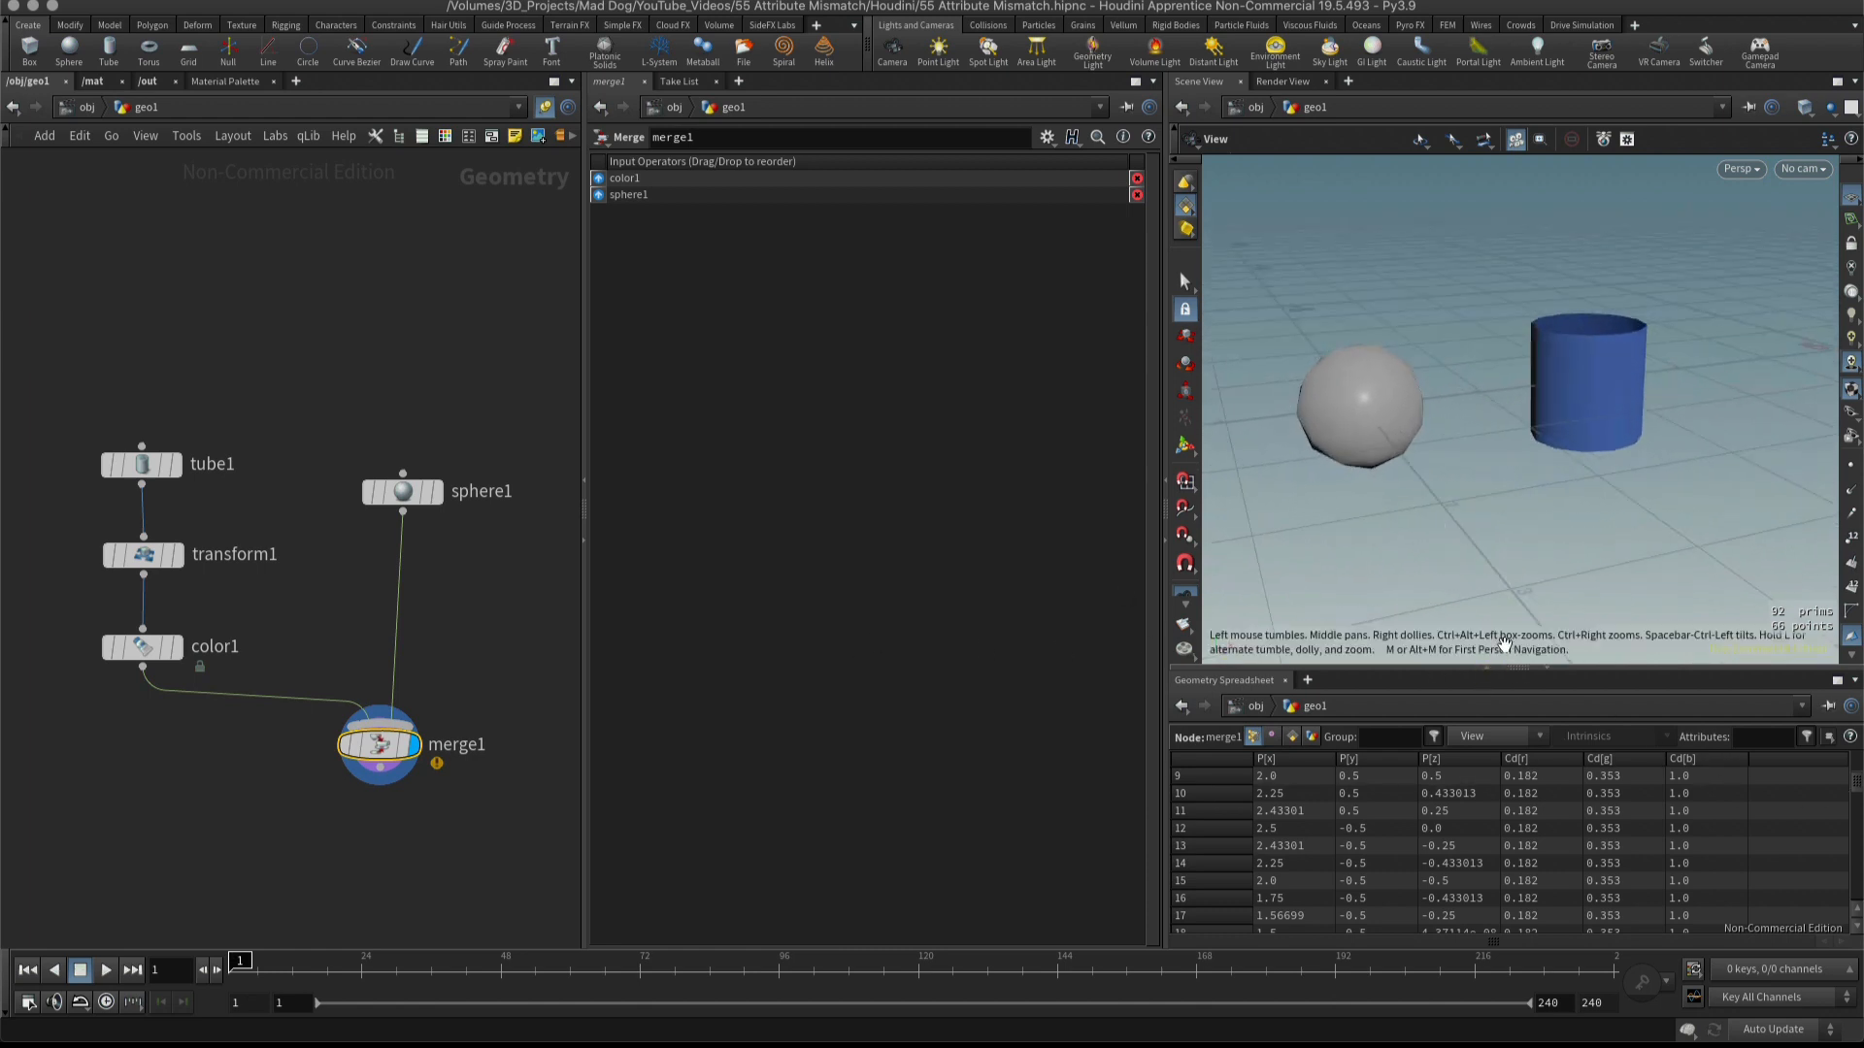
drag(403, 773, 416, 788)
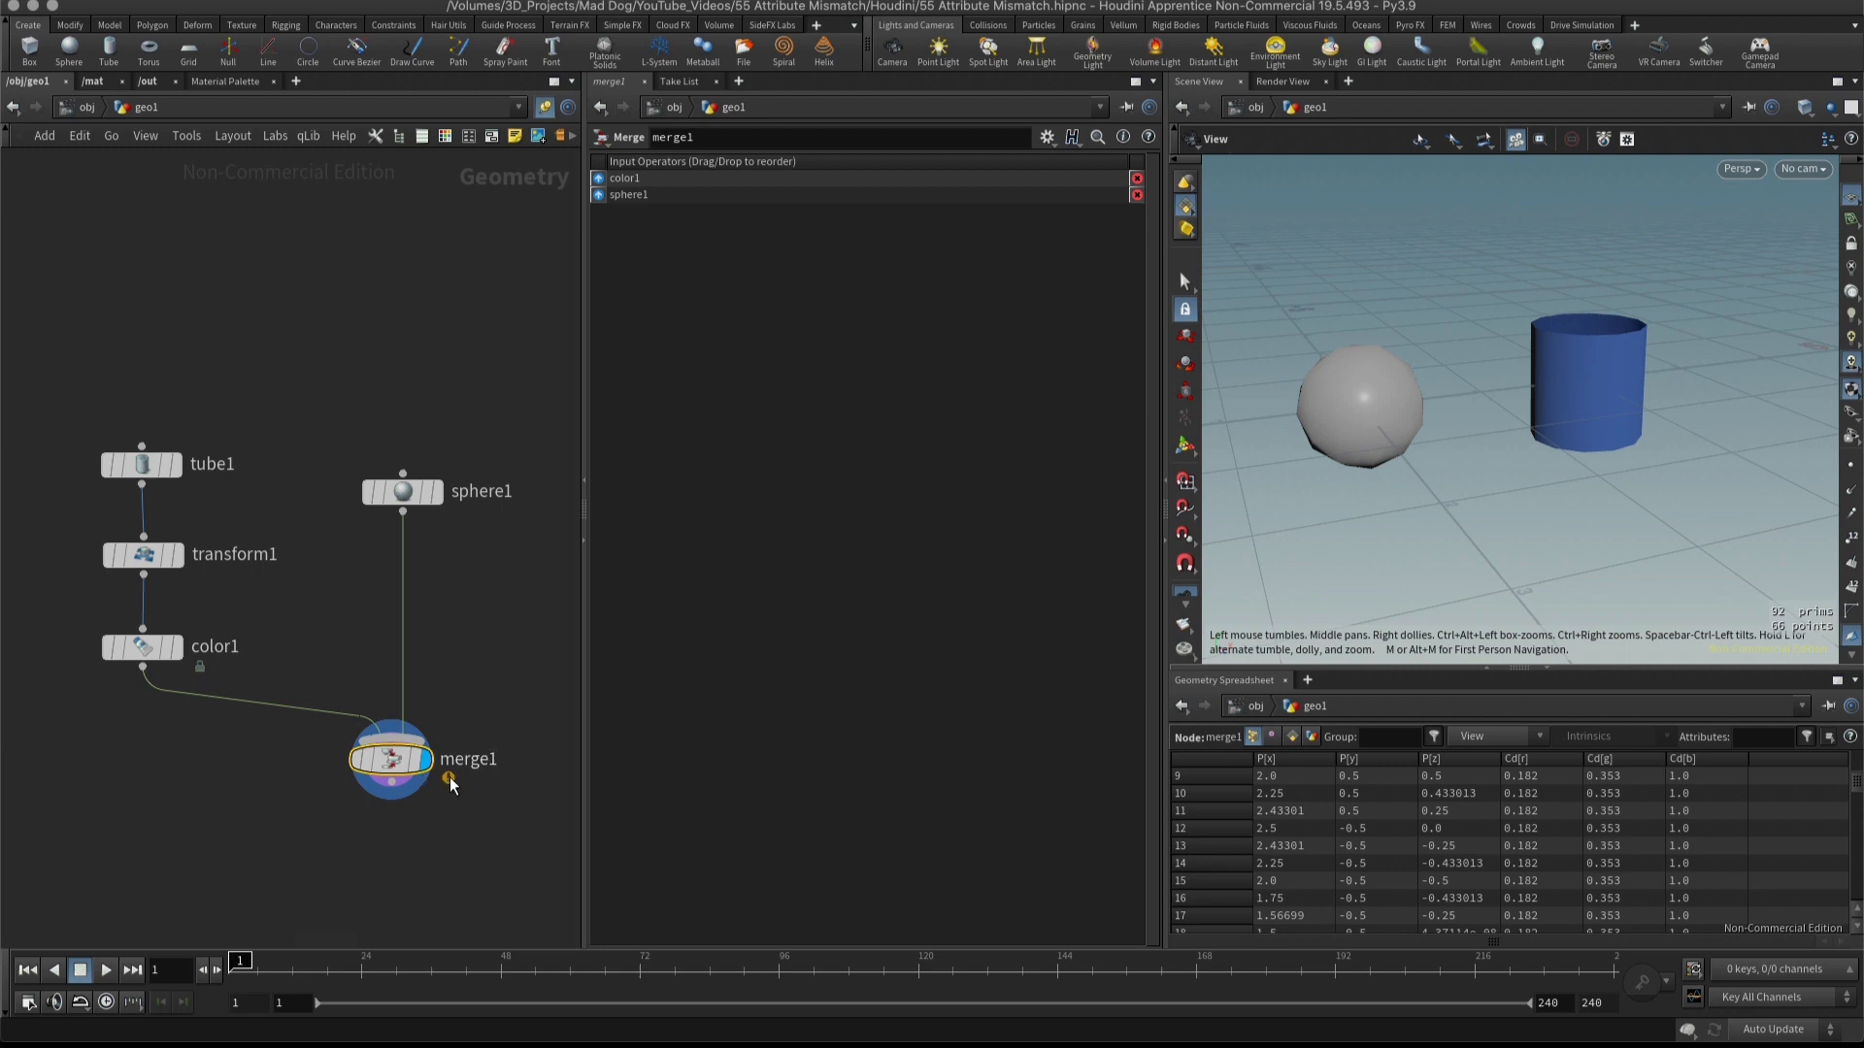
mouse_move(397, 764)
click(334, 761)
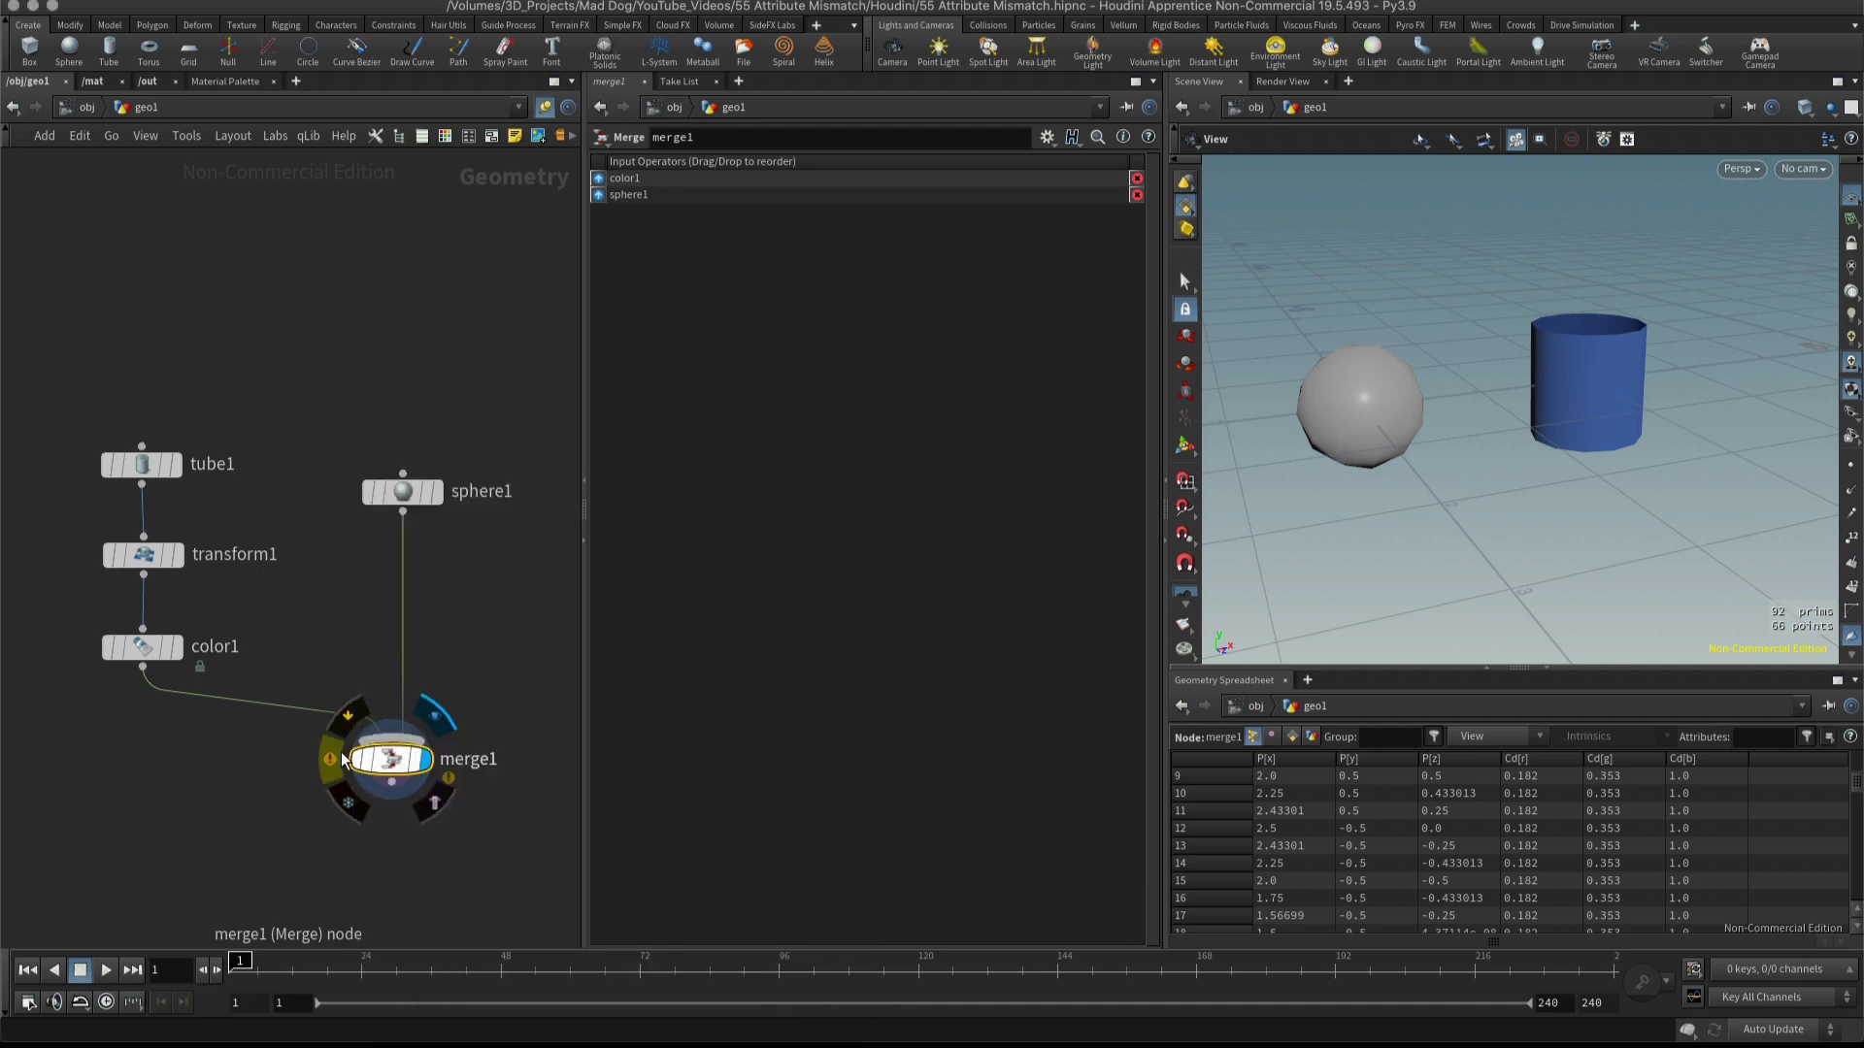
drag(398, 763, 392, 773)
drag(403, 495, 409, 463)
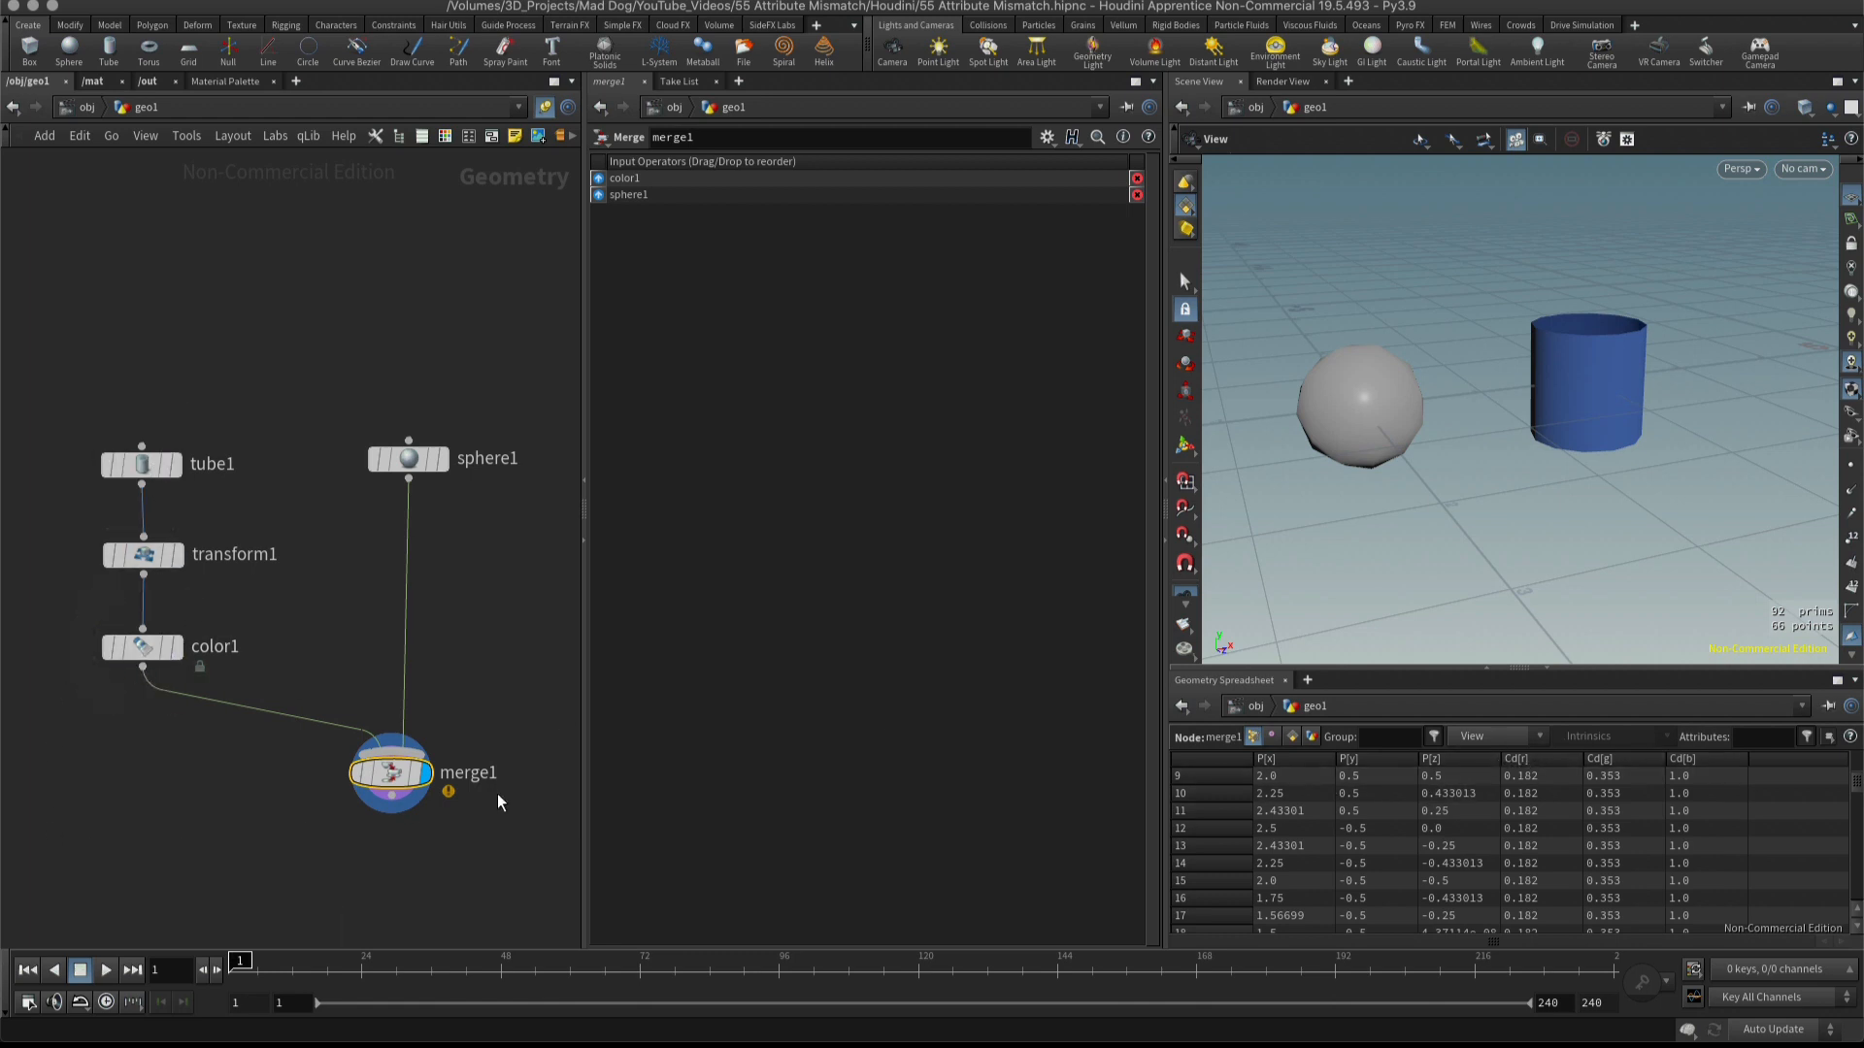
mouse_move(398, 778)
mouse_down()
mouse_move(416, 775)
mouse_move(405, 785)
mouse_up()
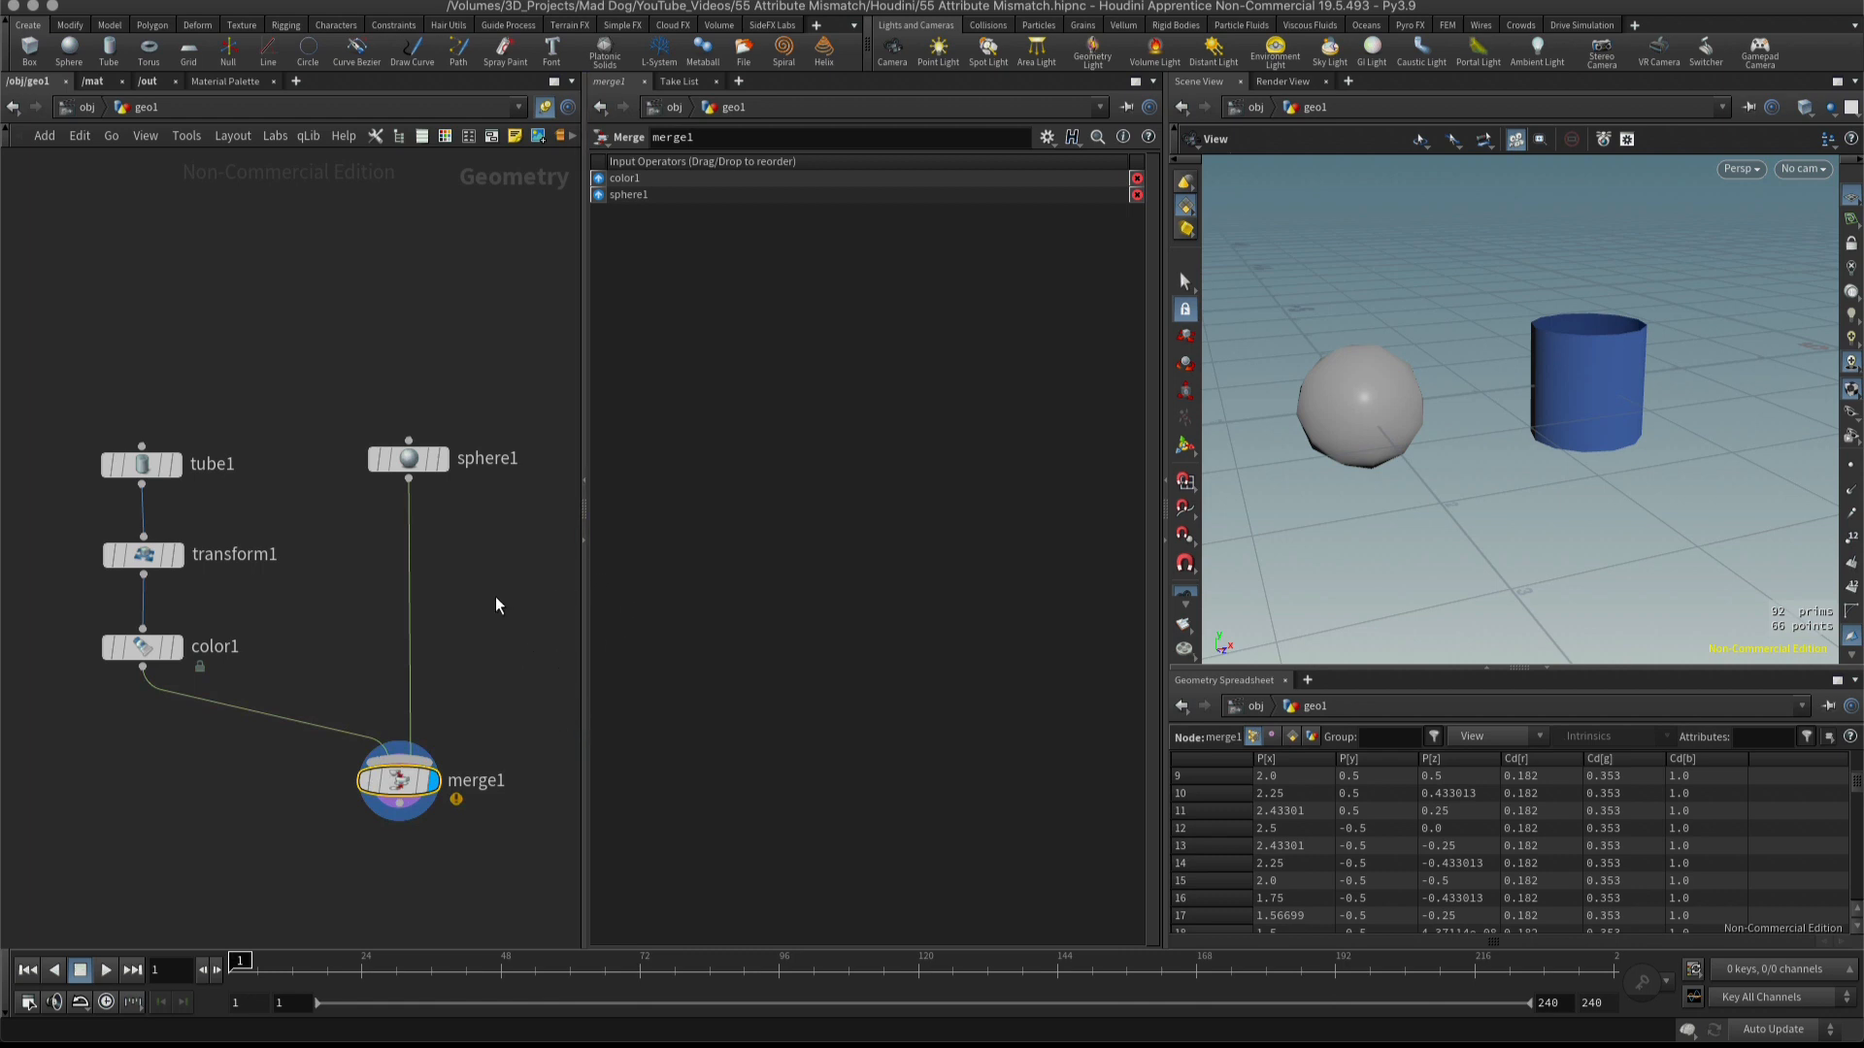
drag(418, 456, 419, 447)
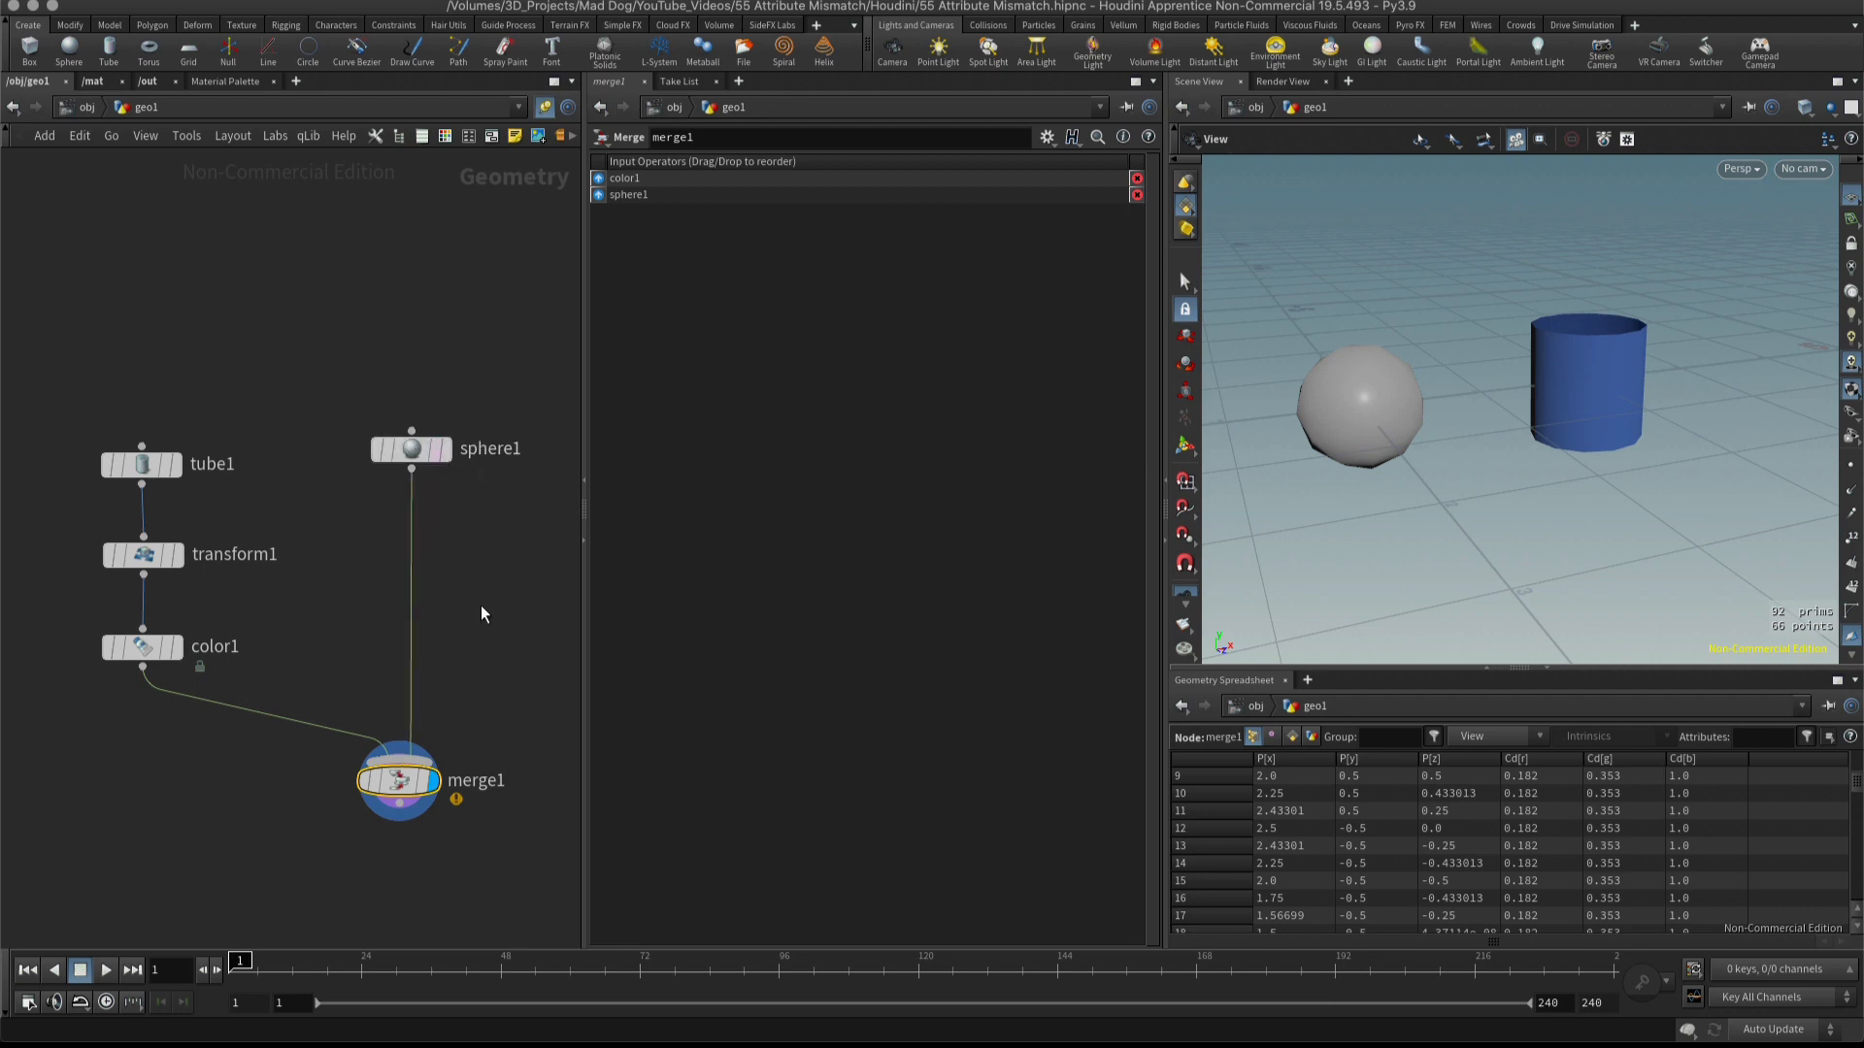
Insert a Color node between the sphere and merge nodes and make it magenta with G 0.127.
click(463, 581)
key(Tab)
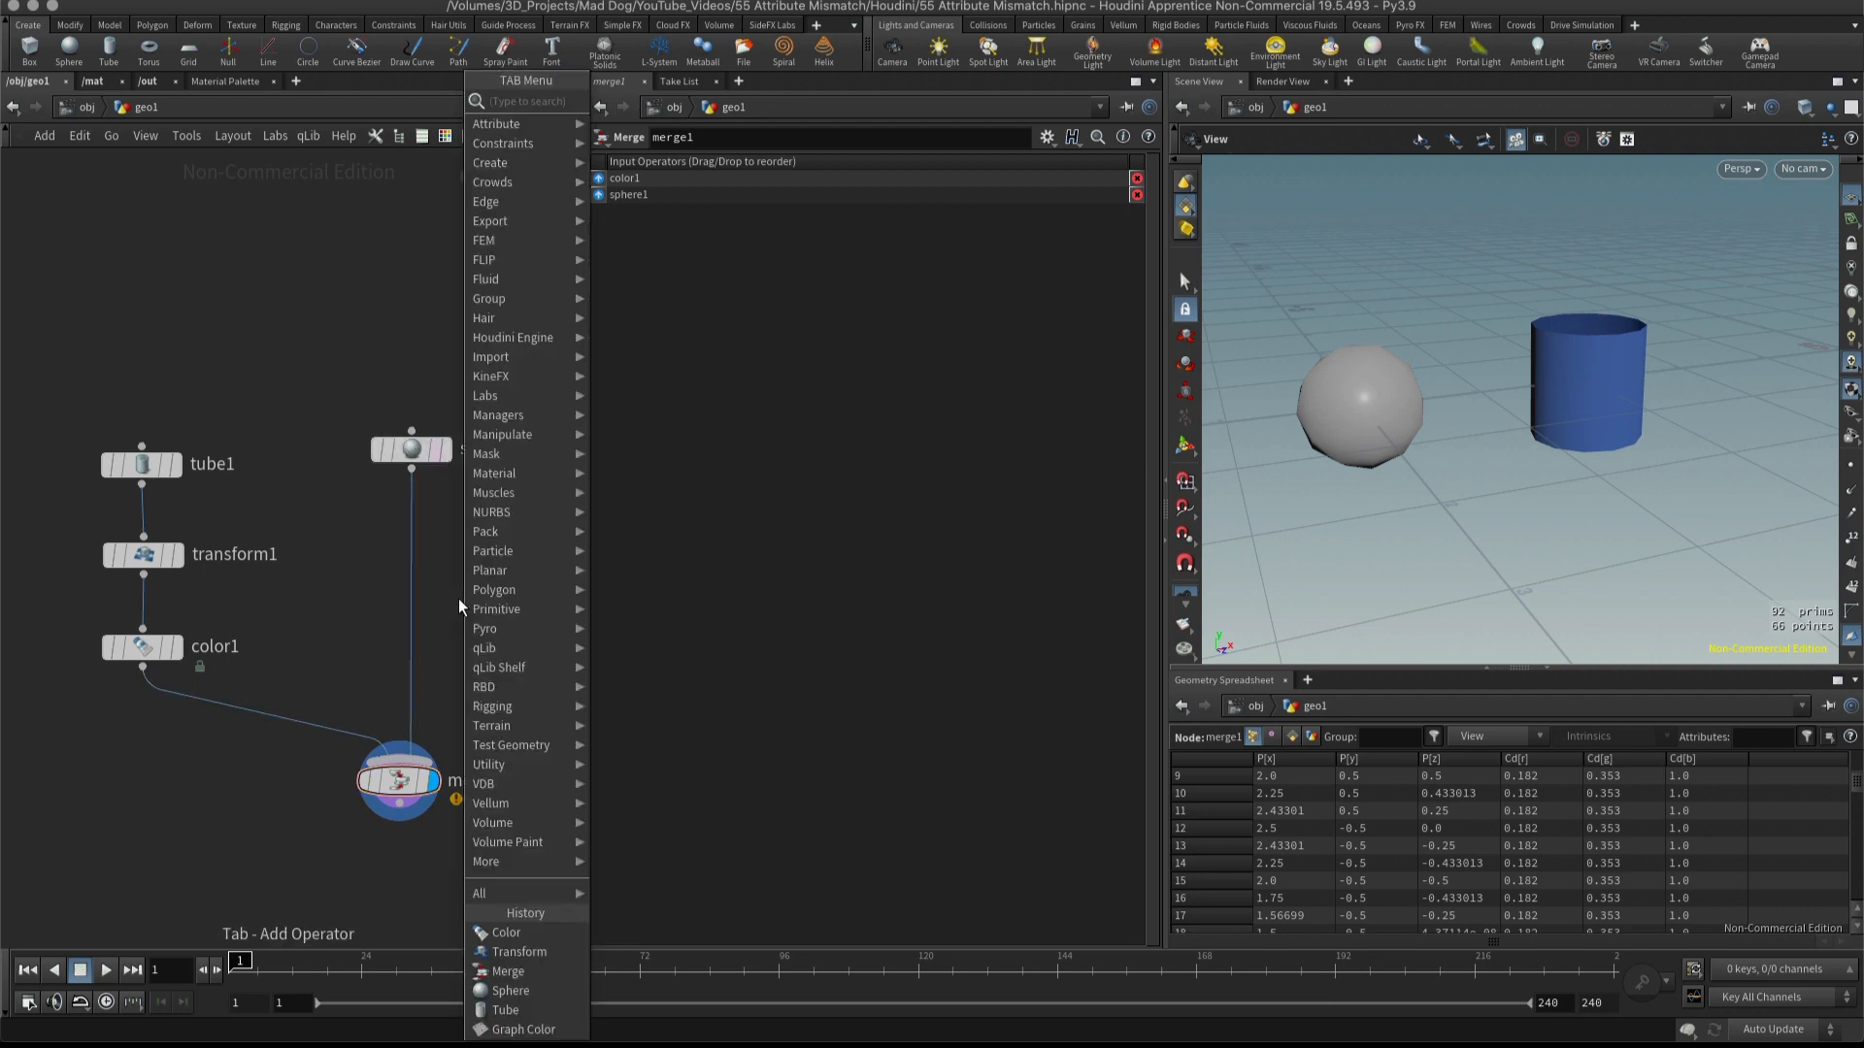
text(col)
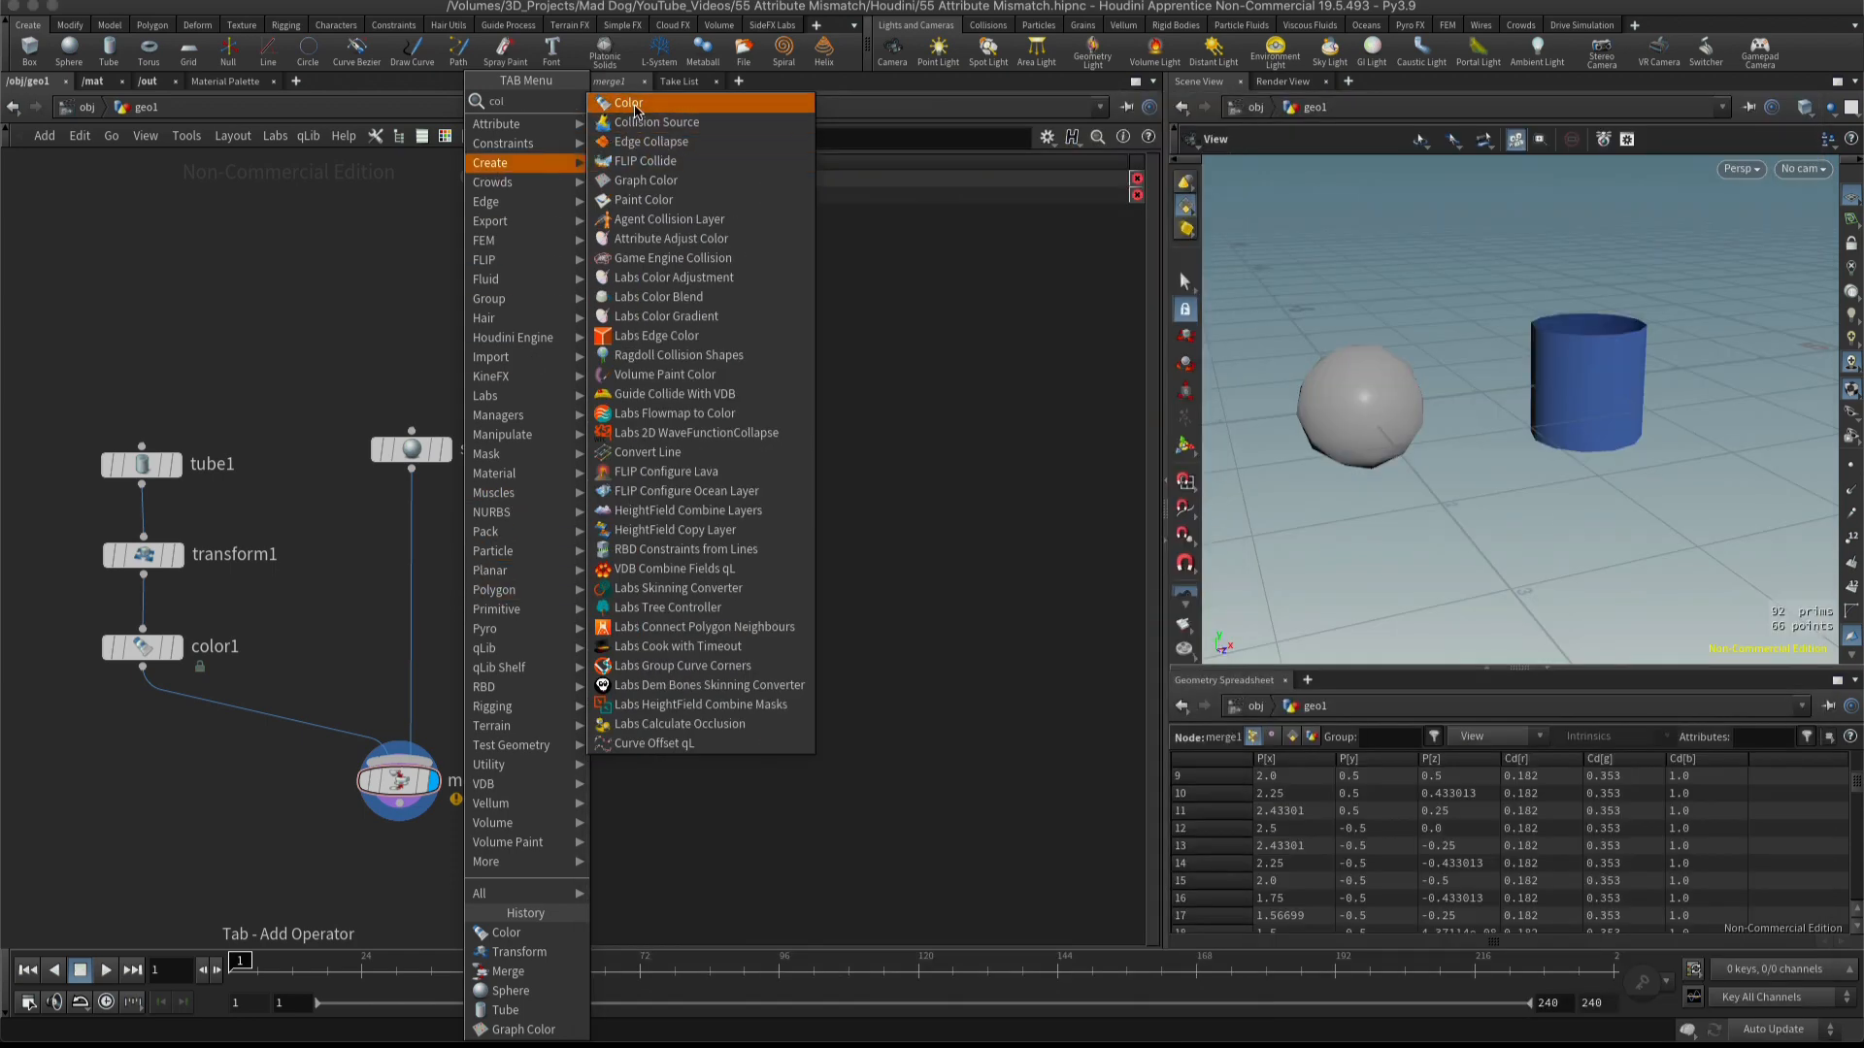
click(631, 104)
click(413, 589)
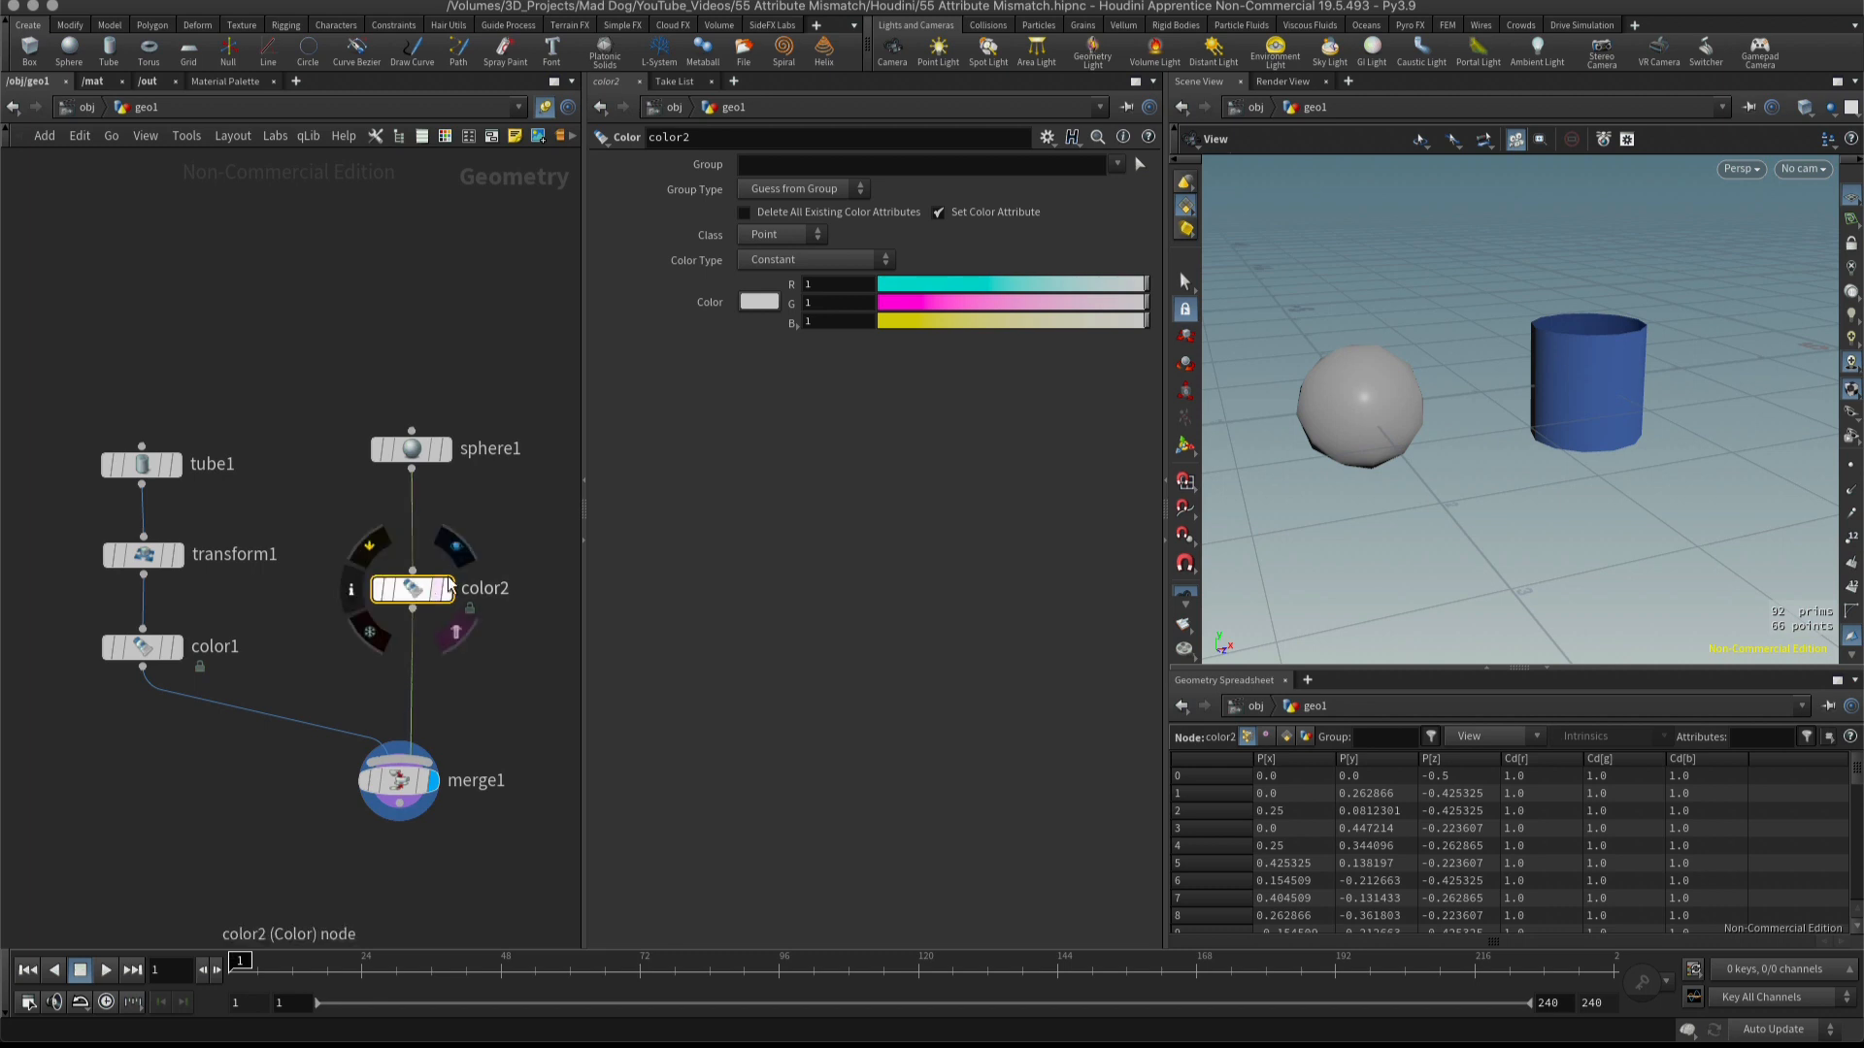
drag(953, 302, 914, 303)
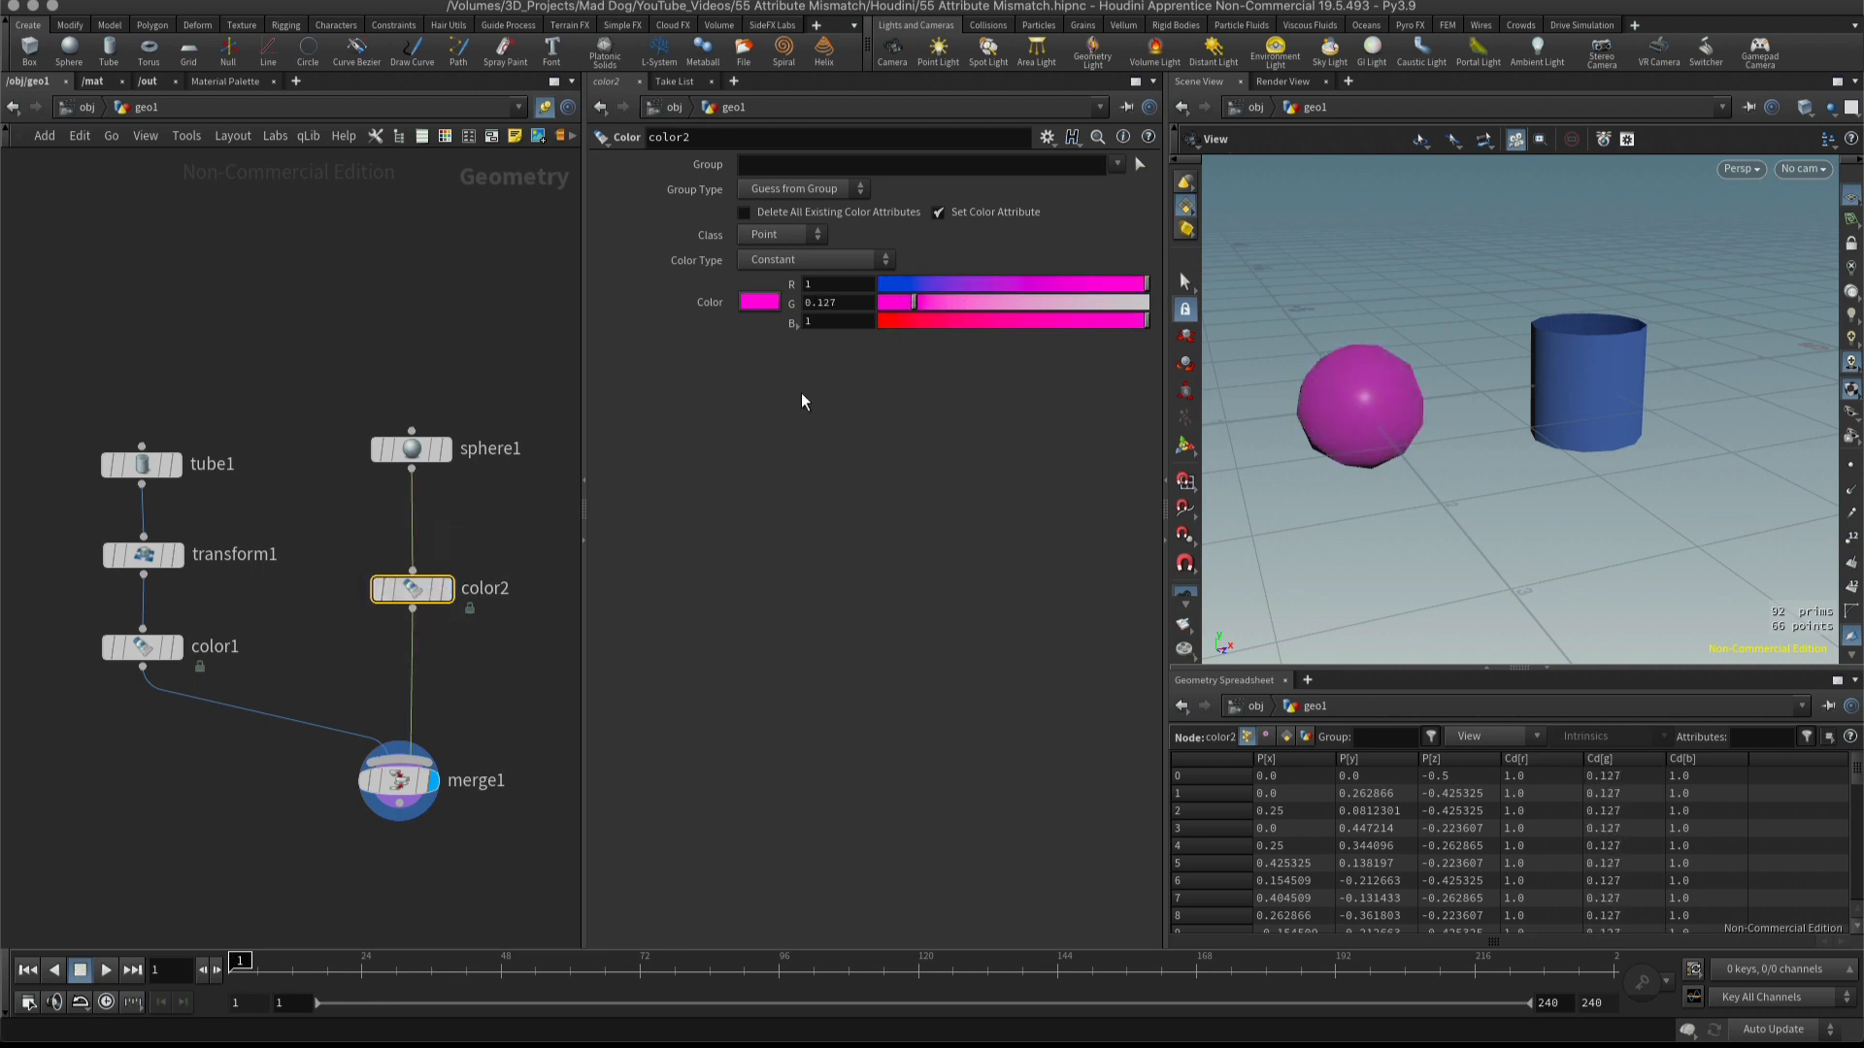
Check the merge node for the attribute warning and inspect the Cd values on the sphere's color node.
click(405, 788)
click(342, 783)
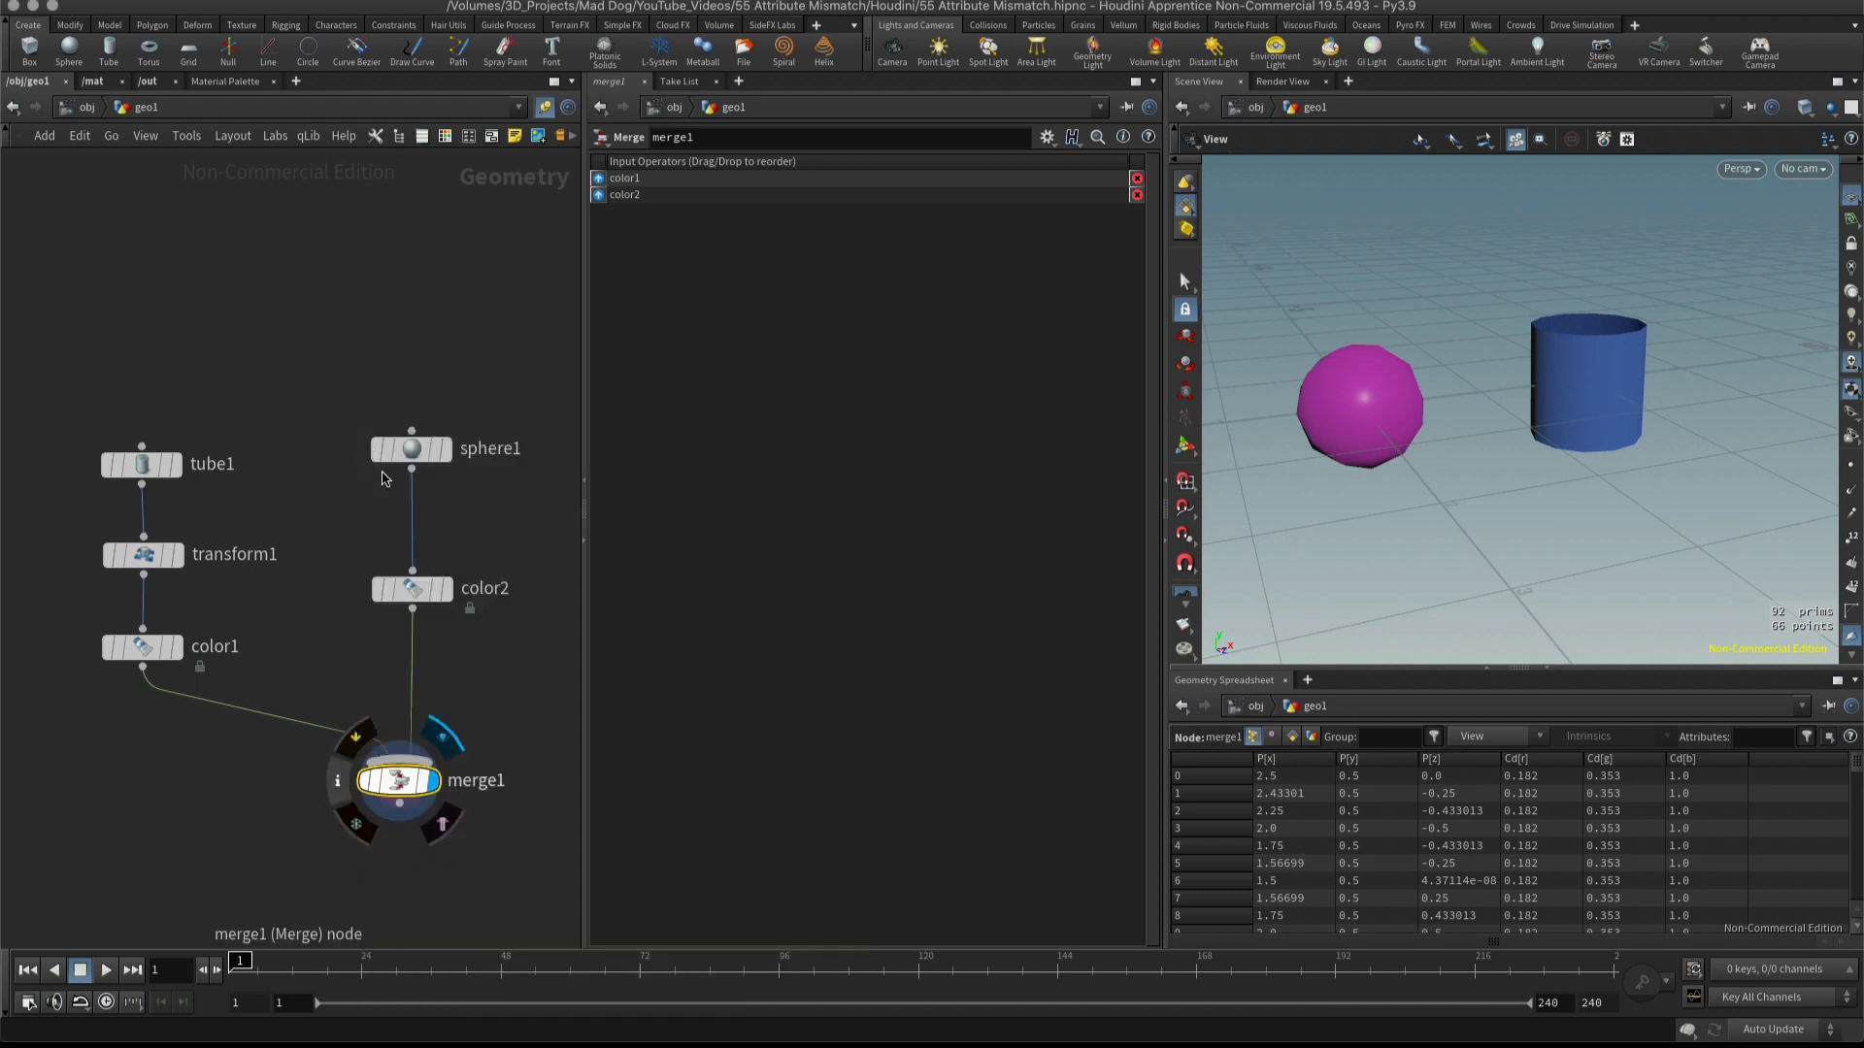
click(363, 441)
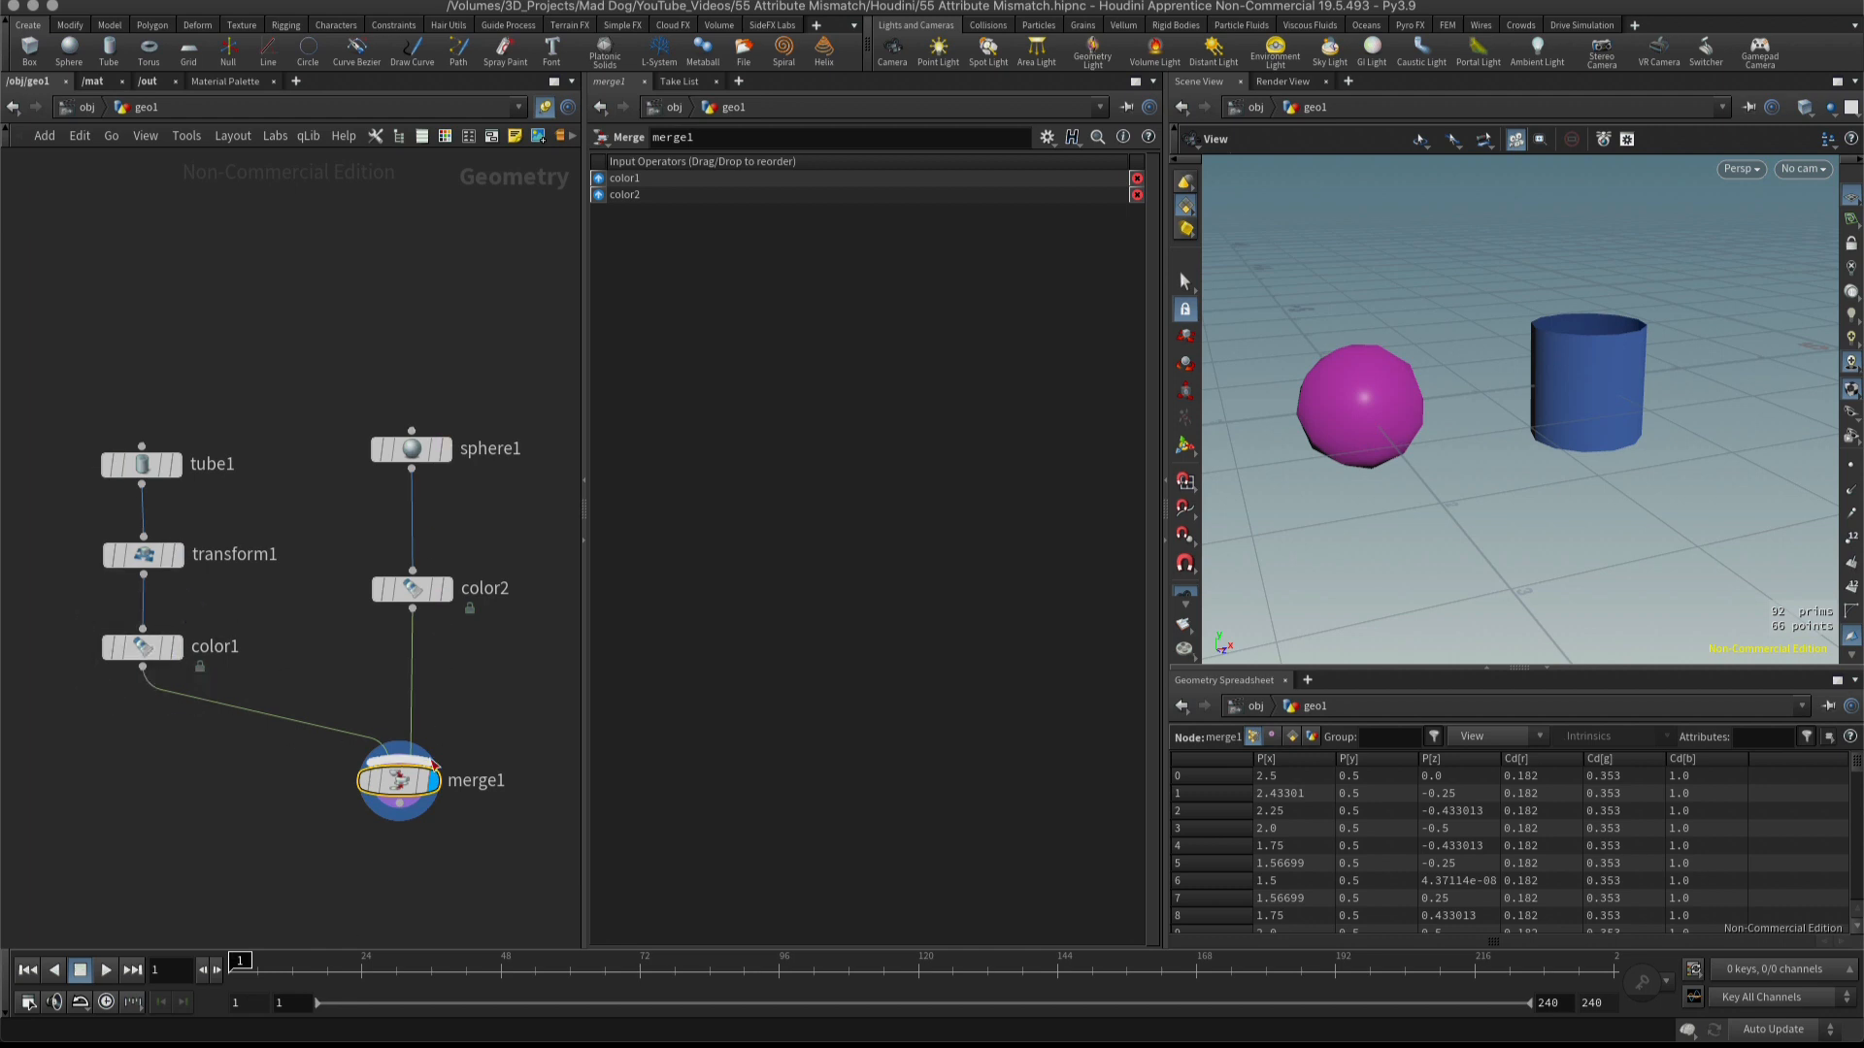
click(440, 589)
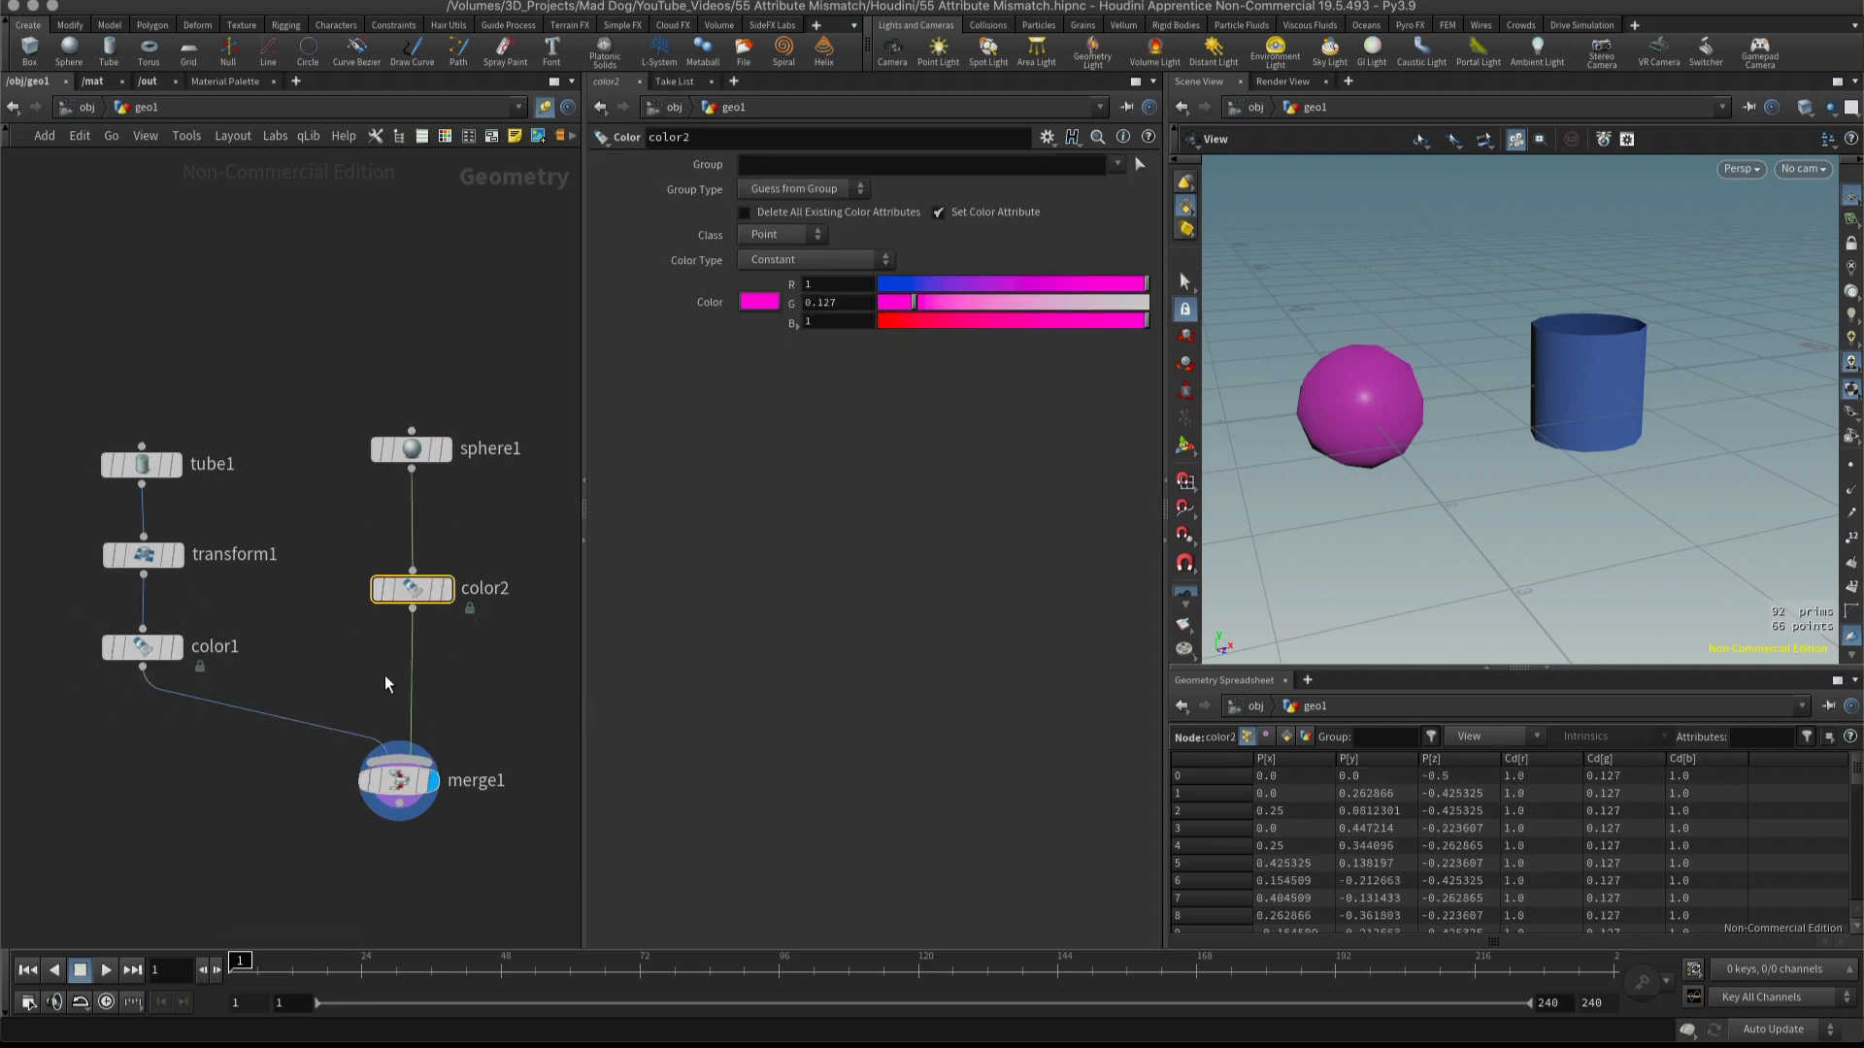
Nudge the two color nodes and move the merge node slightly lower beneath the sphere's branch.
click(146, 647)
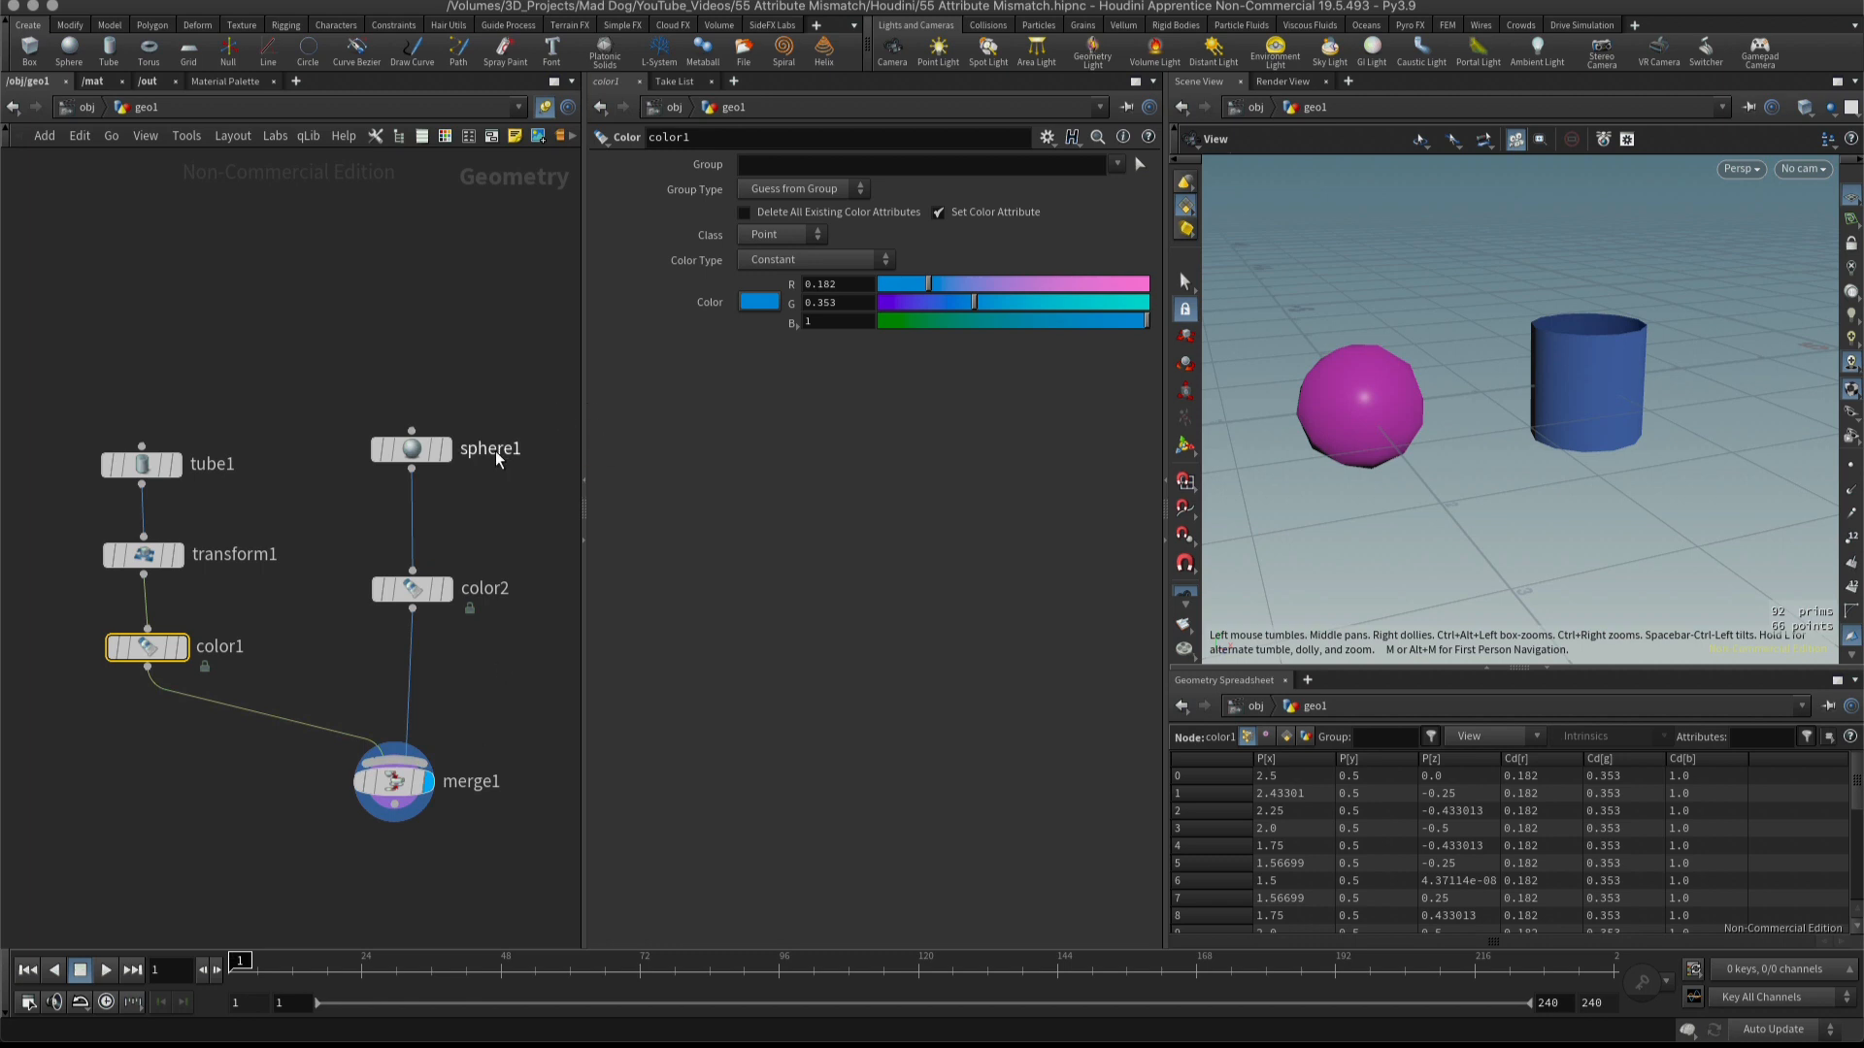
drag(420, 600, 414, 601)
mouse_move(398, 798)
mouse_down()
mouse_move(422, 813)
mouse_move(404, 818)
mouse_up()
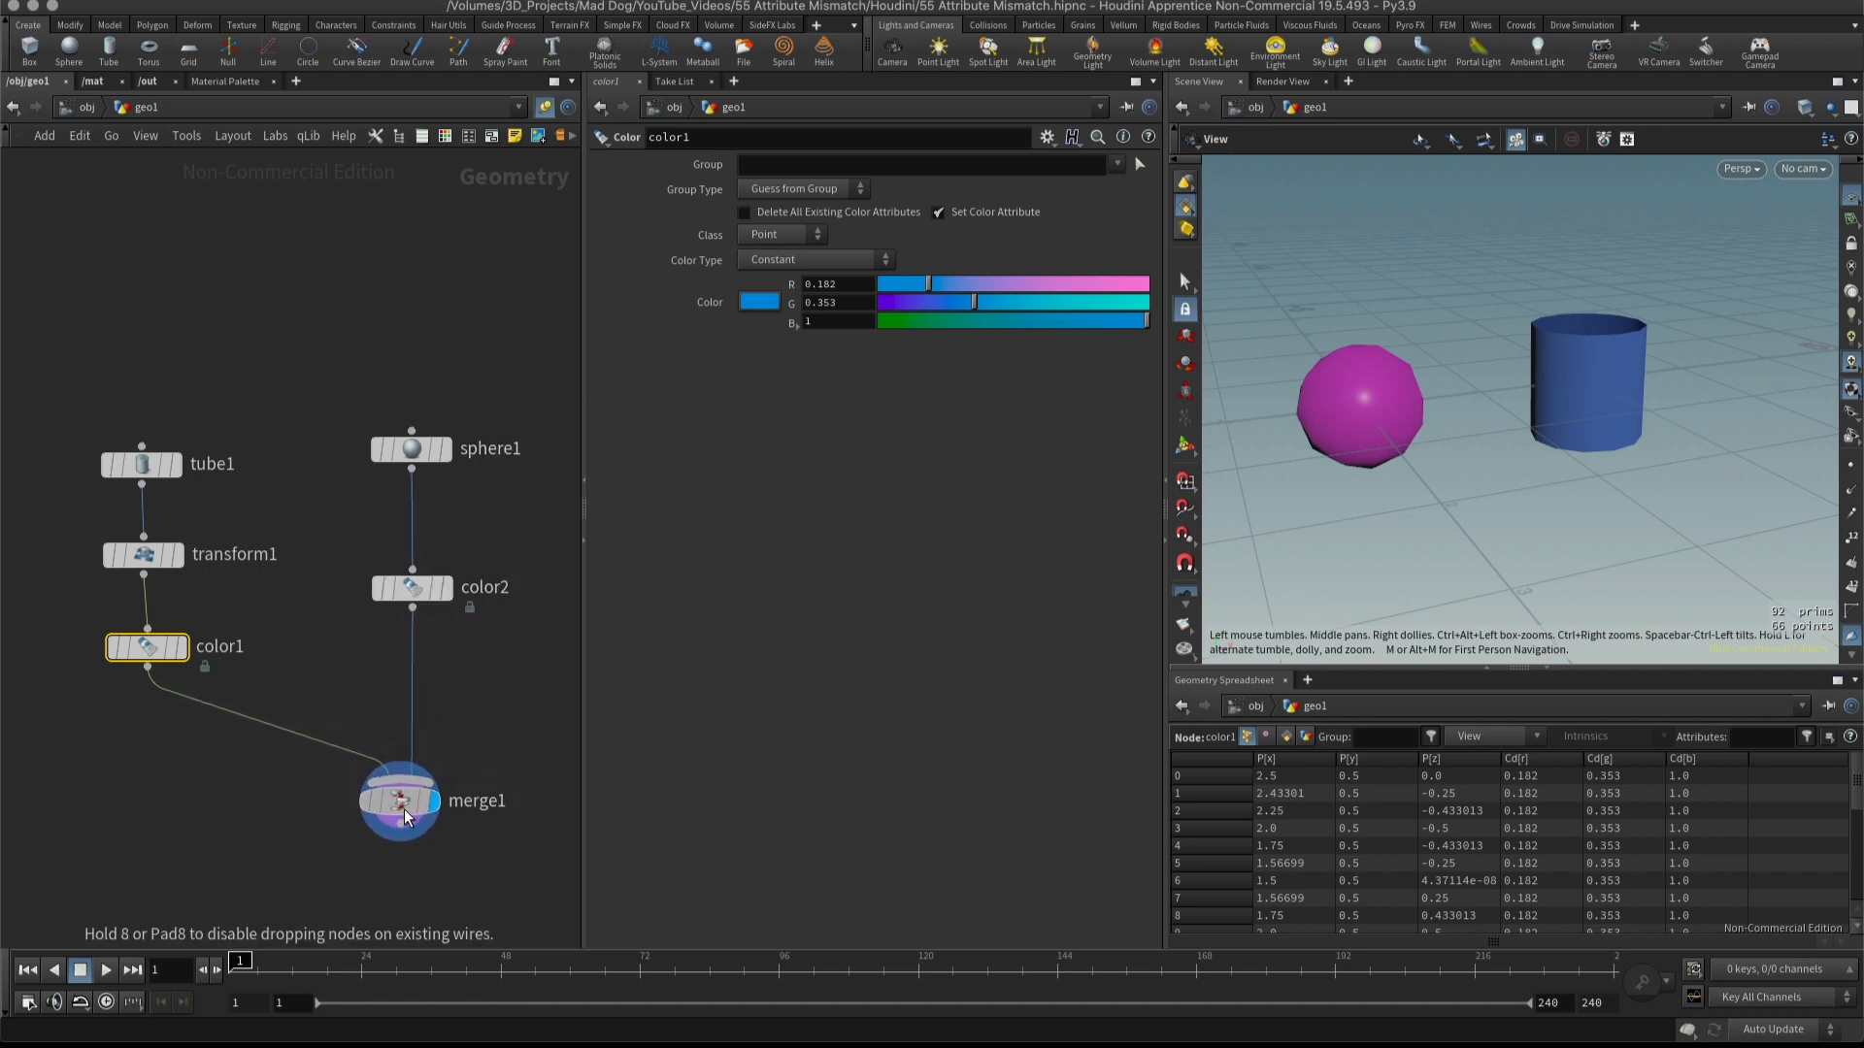